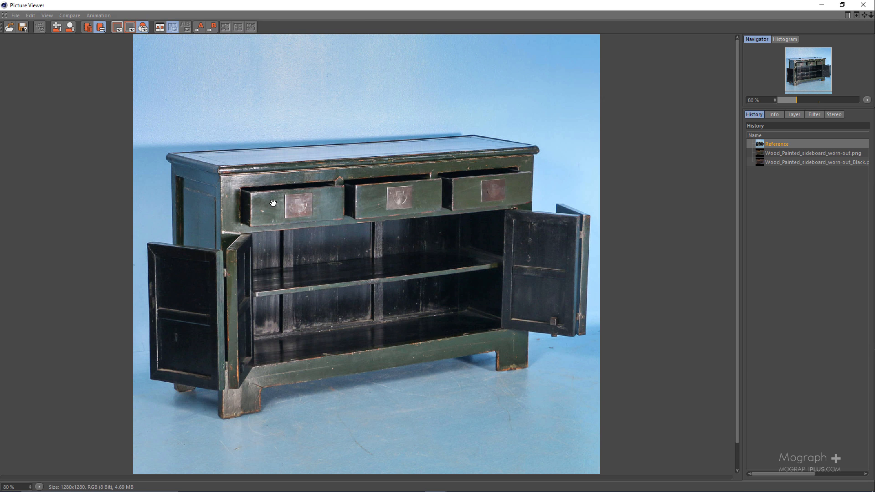
Examine the reference photo of the painted sideboard up close, checking the drawers, edges, doors and shelves for paint wear and scratches.
scroll(275, 202, "up", 1)
scroll(269, 272, "up", 1)
left_click_drag(269, 297, 296, 170)
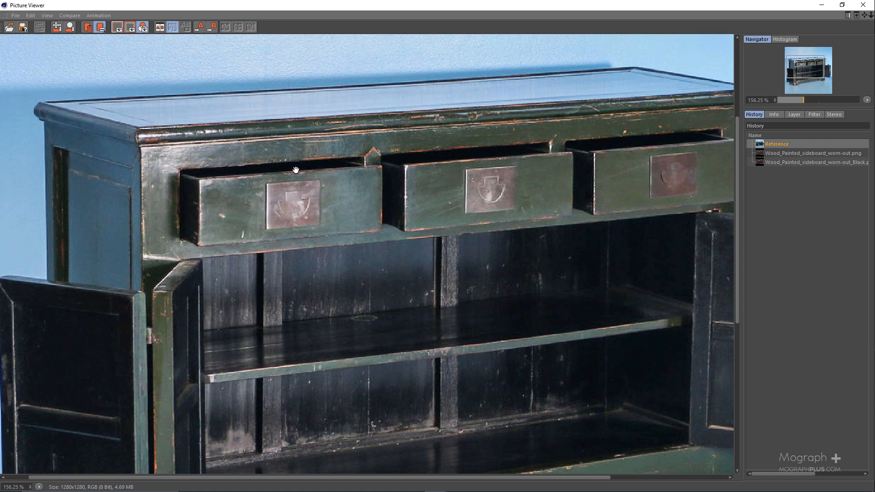
left_click_drag(296, 170, 302, 189)
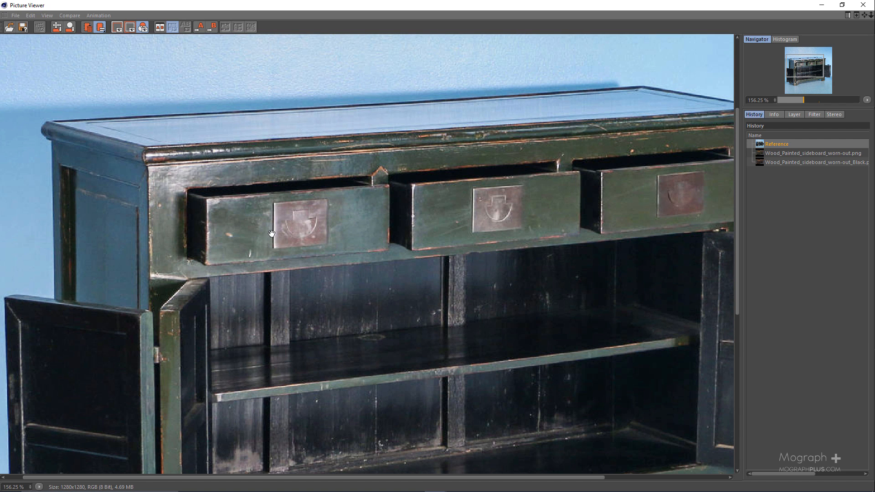
scroll(238, 264, "up", 1)
left_click_drag(267, 294, 316, 170)
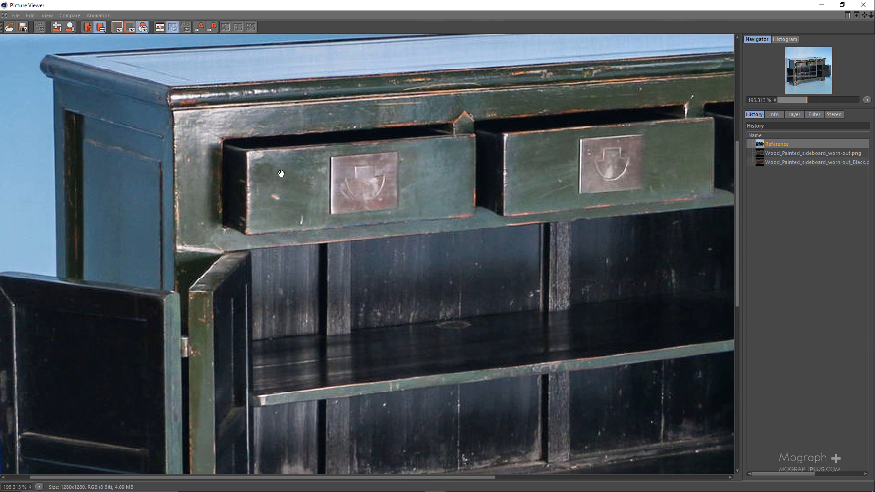
left_click_drag(578, 188, 338, 261)
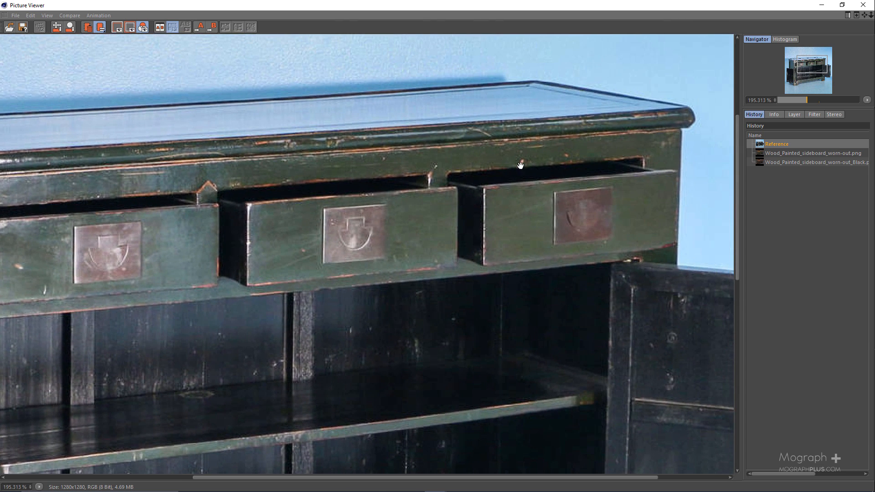
left_click_drag(278, 234, 456, 200)
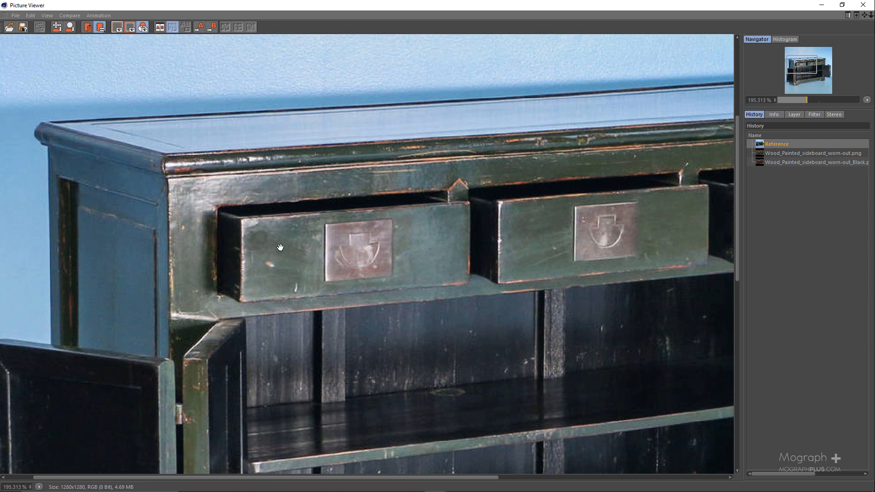
left_click_drag(222, 219, 306, 173)
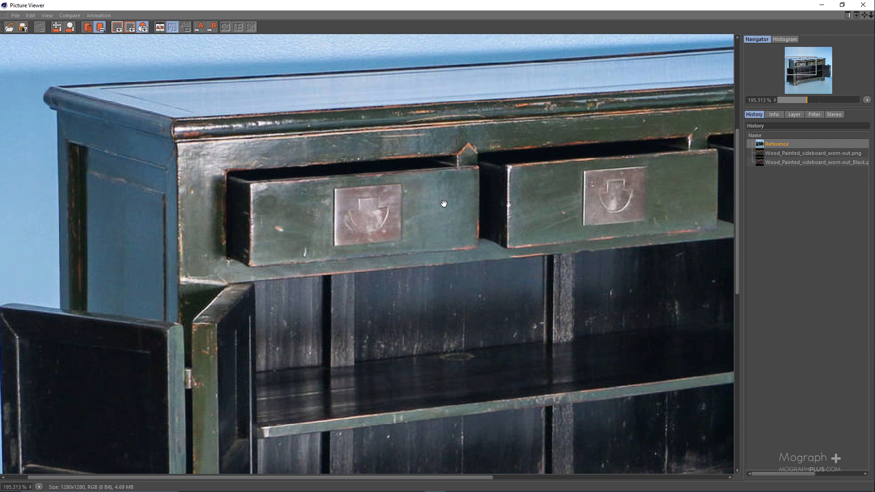
left_click_drag(593, 214, 337, 233)
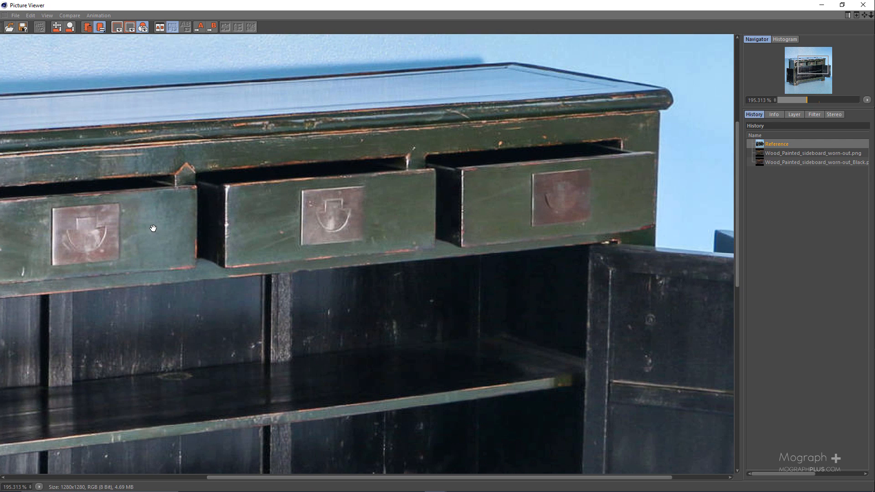
left_click_drag(150, 229, 391, 230)
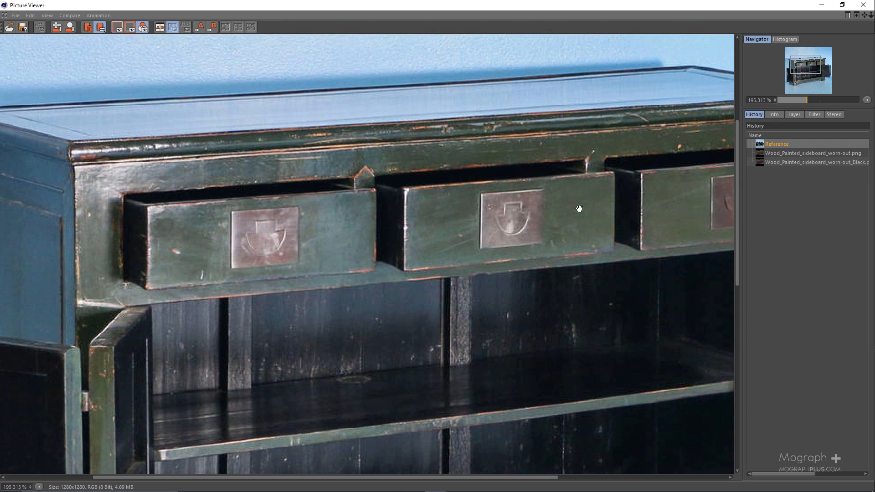
left_click_drag(540, 224, 602, 208)
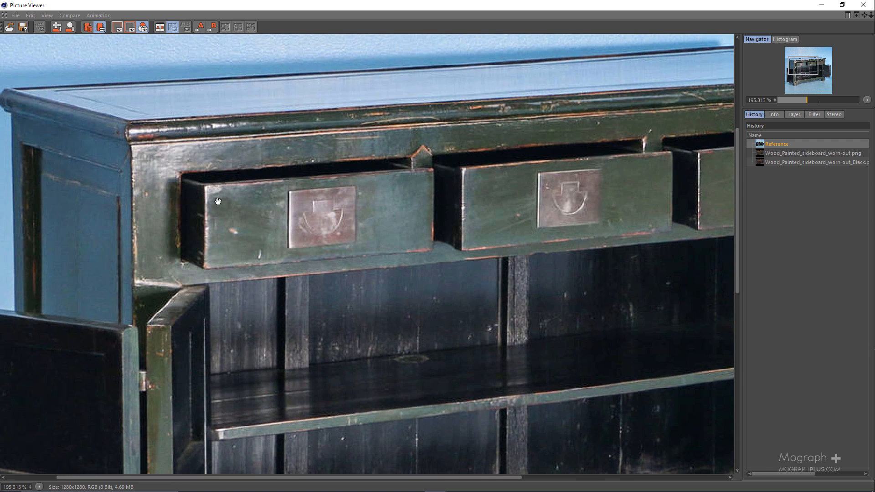
scroll(172, 190, "up", 1)
left_click_drag(162, 258, 223, 186)
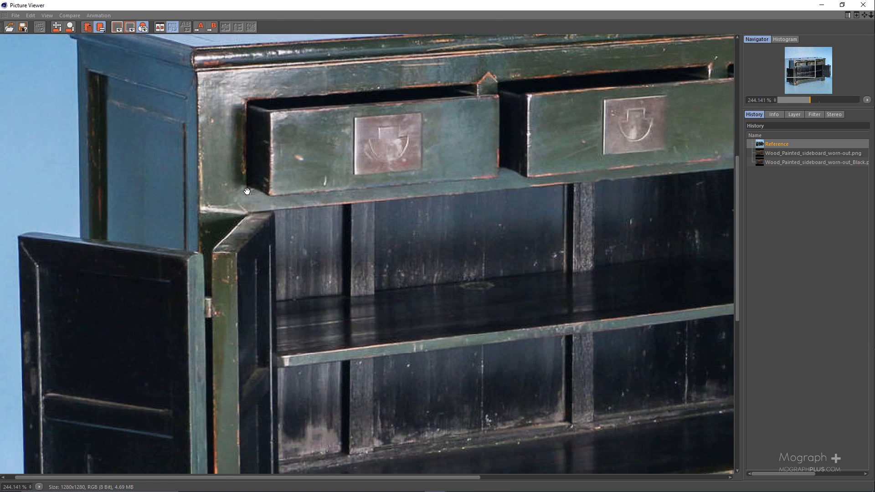
left_click_drag(221, 152, 237, 230)
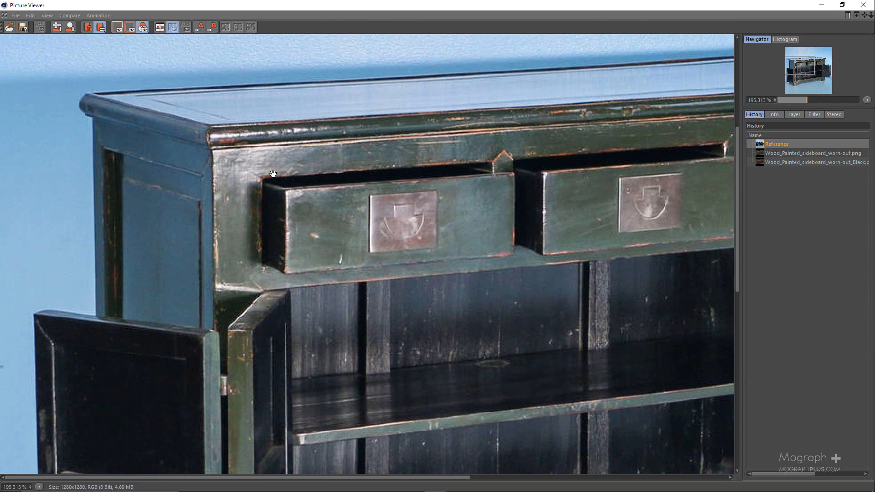
left_click_drag(477, 251, 155, 200)
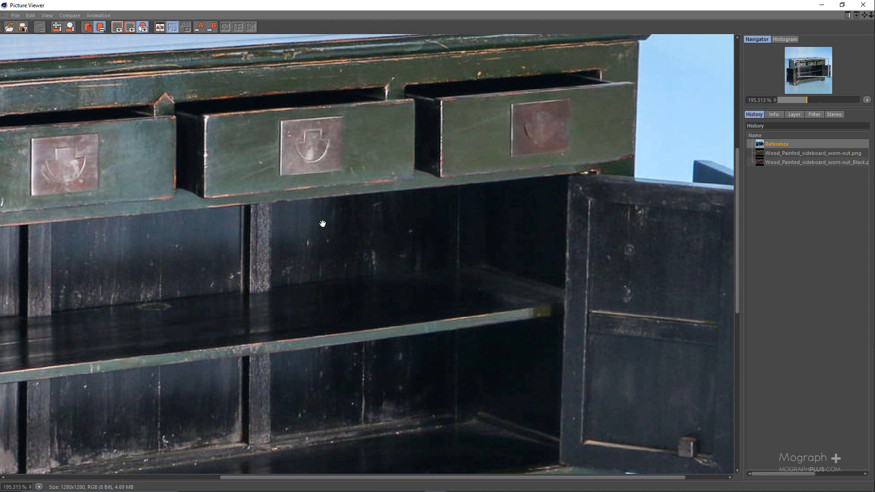
scroll(323, 224, "down", 1)
left_click_drag(315, 190, 392, 260)
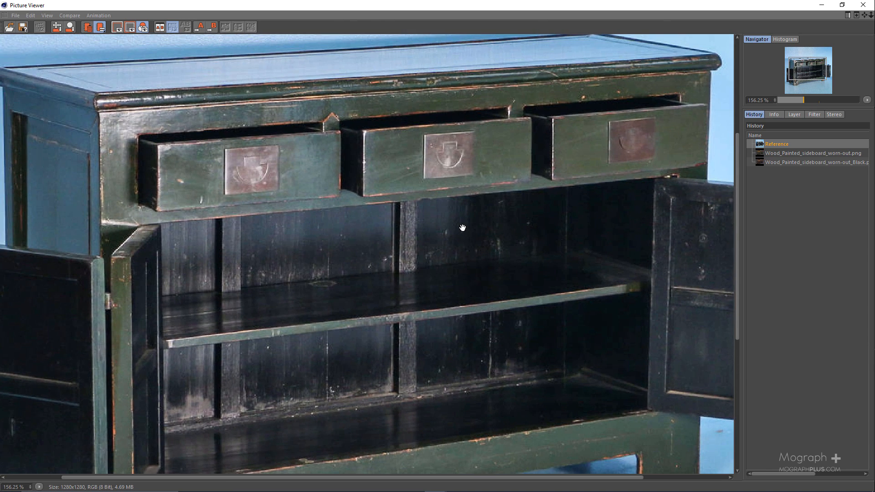
scroll(463, 225, "down", 1)
scroll(417, 180, "down", 2)
Compare the green and black renders of the worn-out painted sideboard in the render history.
left_click(807, 154)
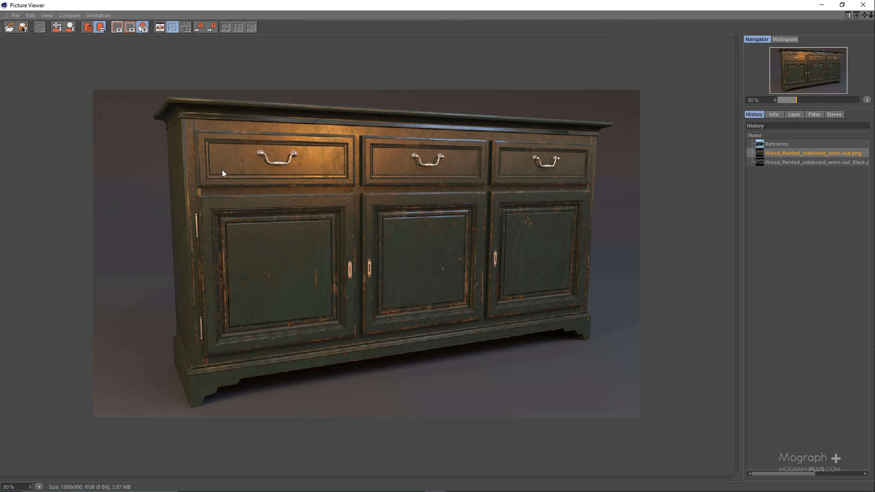
left_click(782, 163)
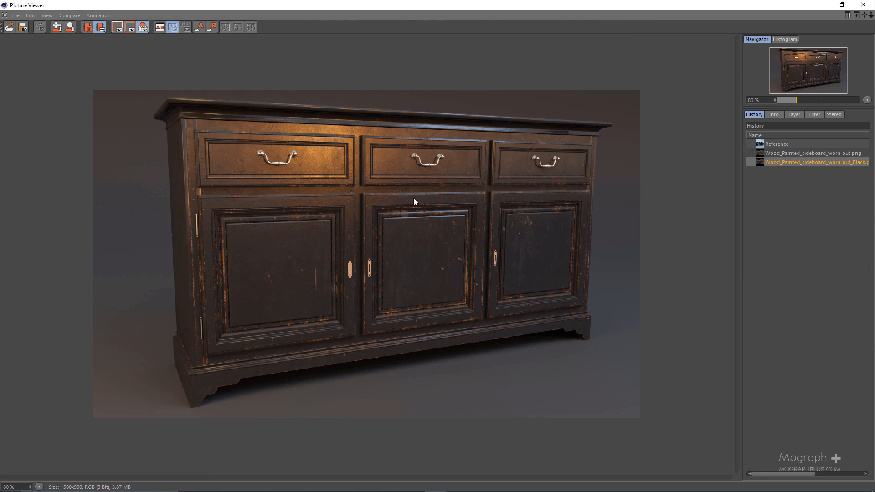
left_click(784, 155)
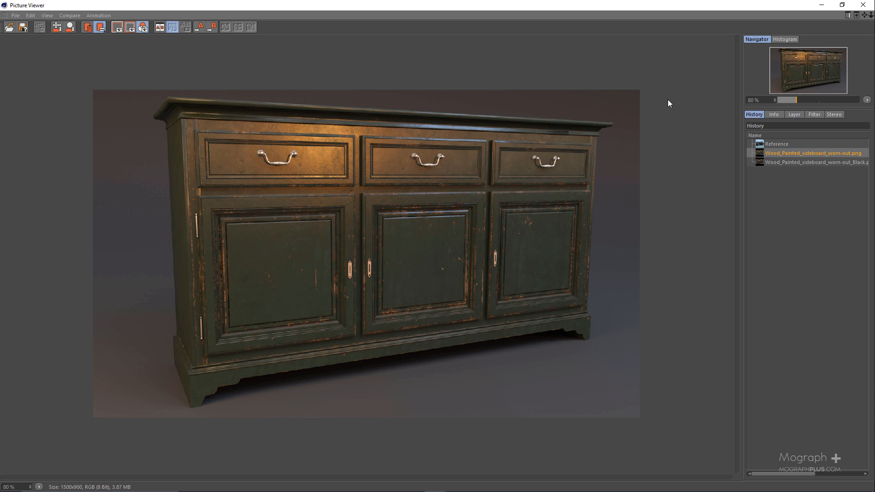
Leave the render viewer and inspect the Green material's full shader network in a maximized network editor.
left_click(861, 5)
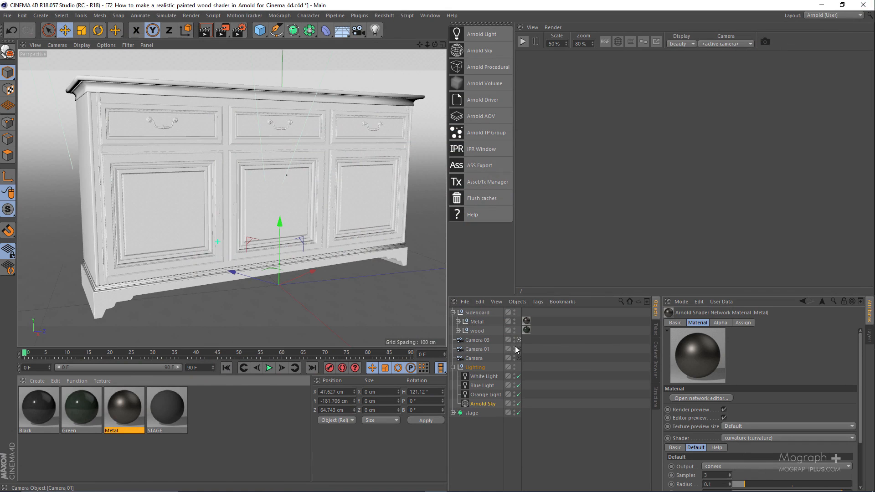
left_click(230, 190)
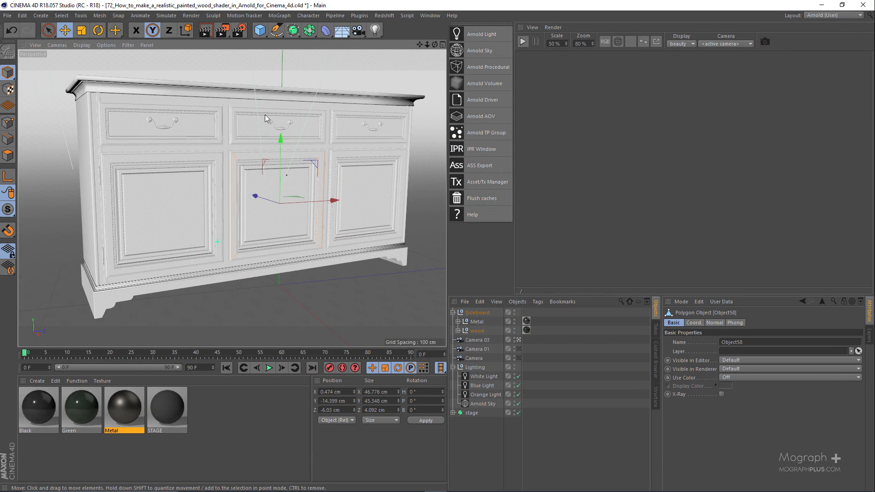
left_click(64, 408)
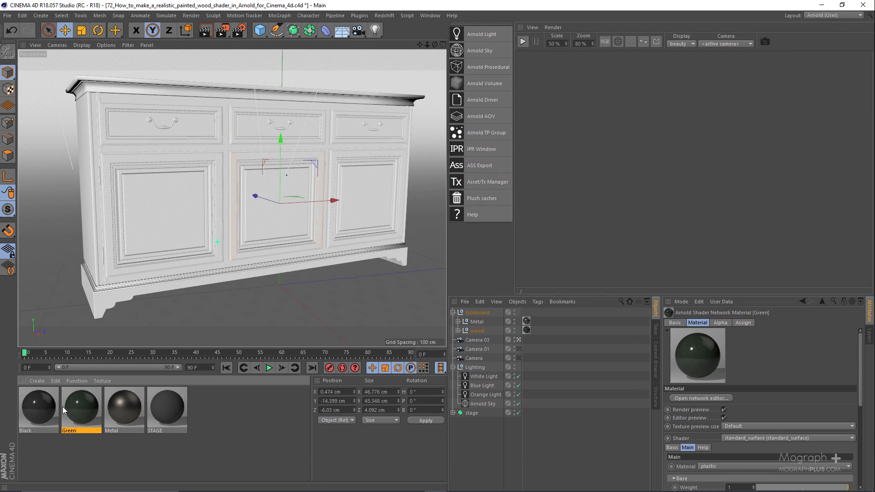
double_click(77, 406)
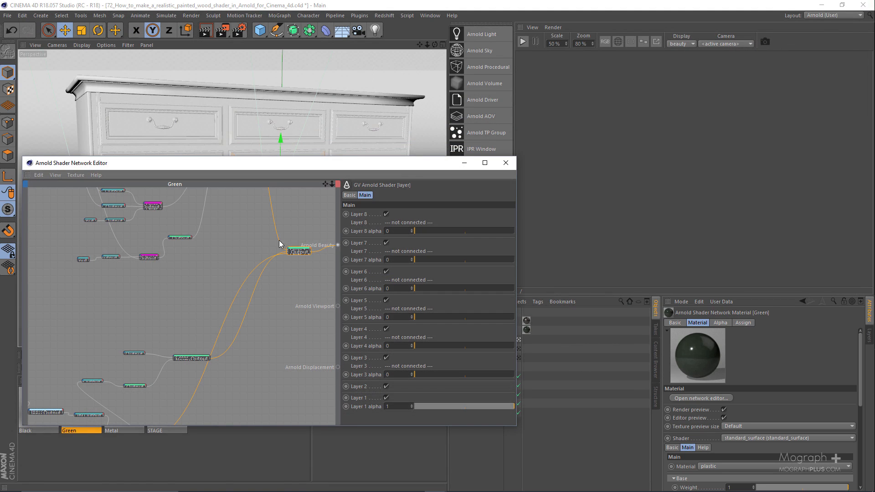
double_click(409, 165)
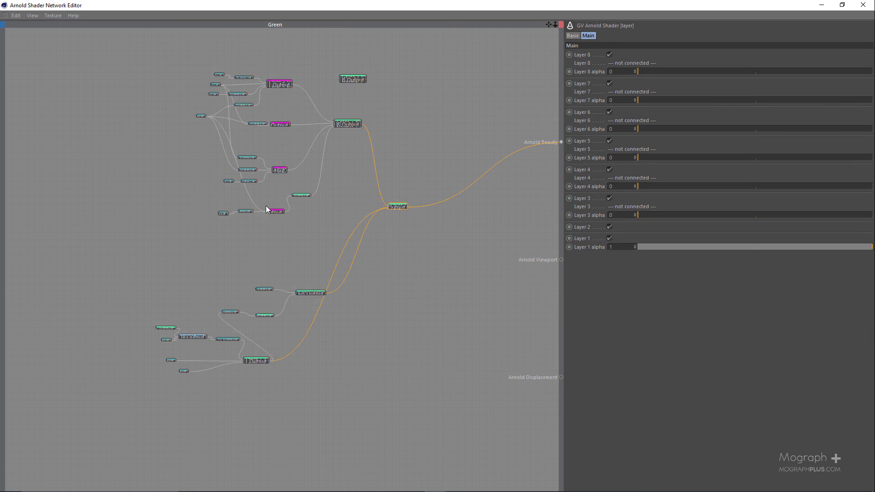
middle_click_drag(358, 157, 358, 145, "alt")
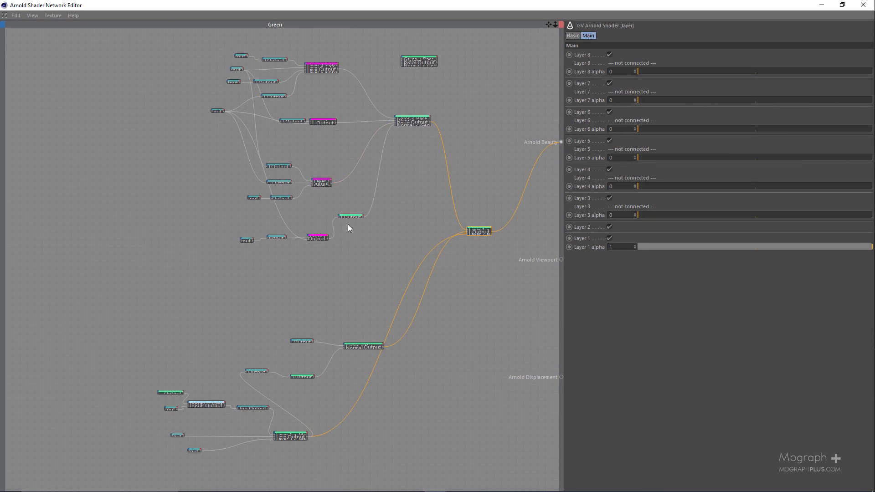
left_click(862, 5)
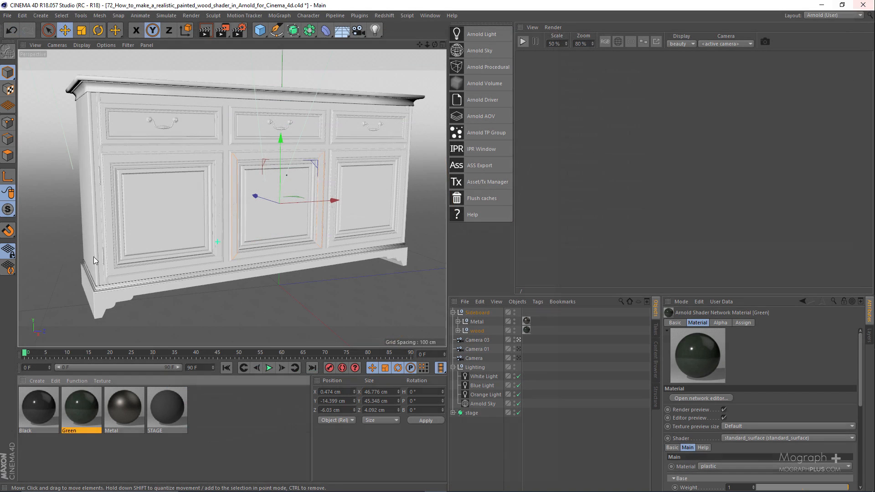
Inspect the Black material's complete shader network, then close it.
left_click(38, 409)
double_click(37, 406)
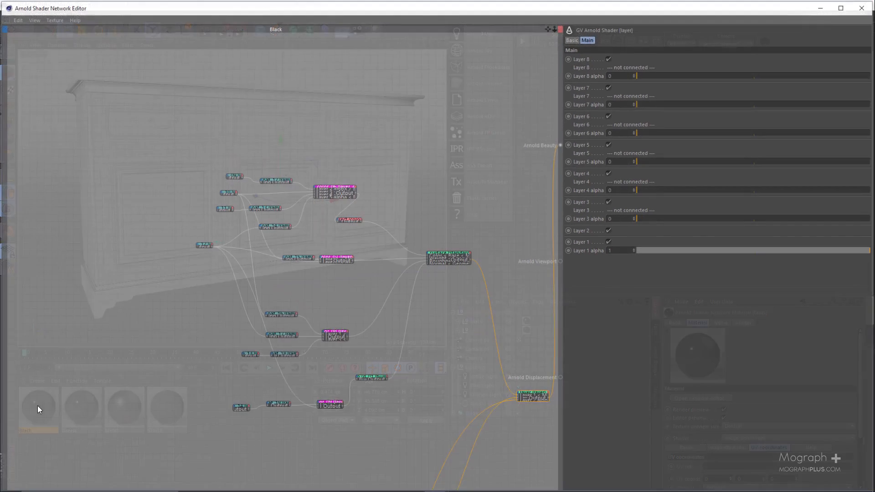
middle_click_drag(337, 370, 349, 321, "alt")
scroll(338, 364, "down", 3)
middle_click_drag(316, 363, 336, 397, "alt")
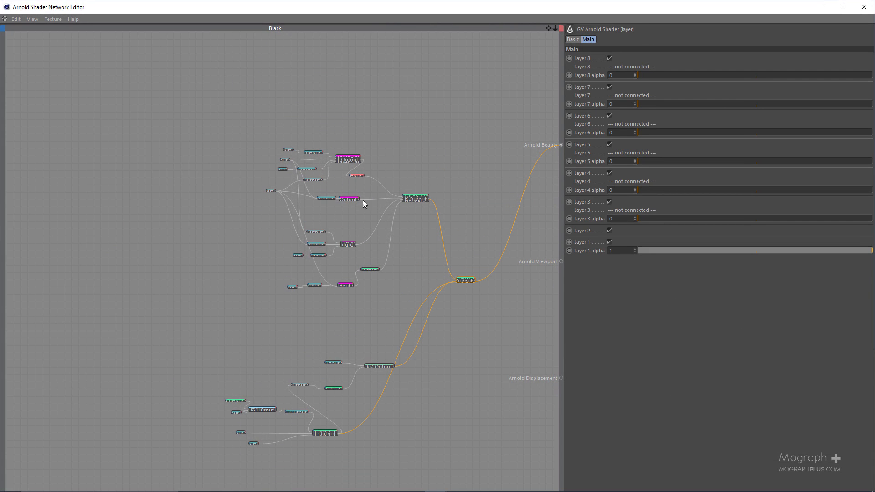
left_click(863, 7)
Select the Green material and the wood group, and start the Arnold IPR render at 50 % scale and 100 % zoom.
left_click(86, 401)
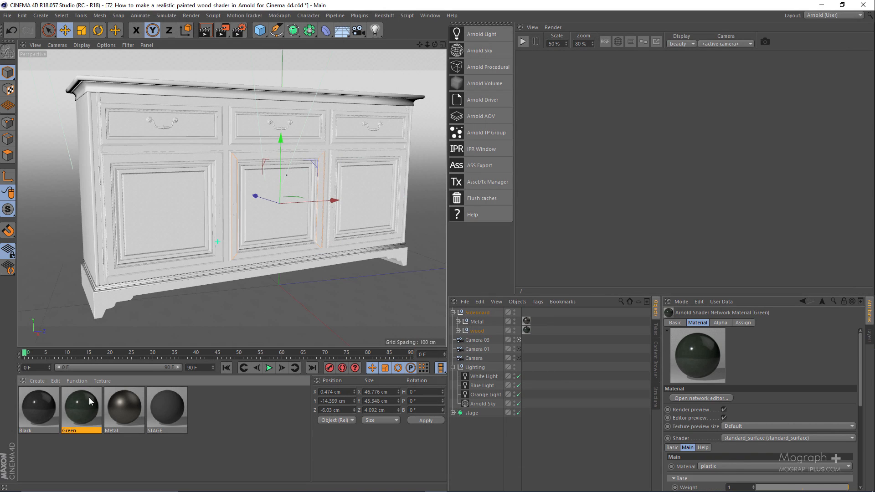
left_click_drag(119, 451, 524, 330)
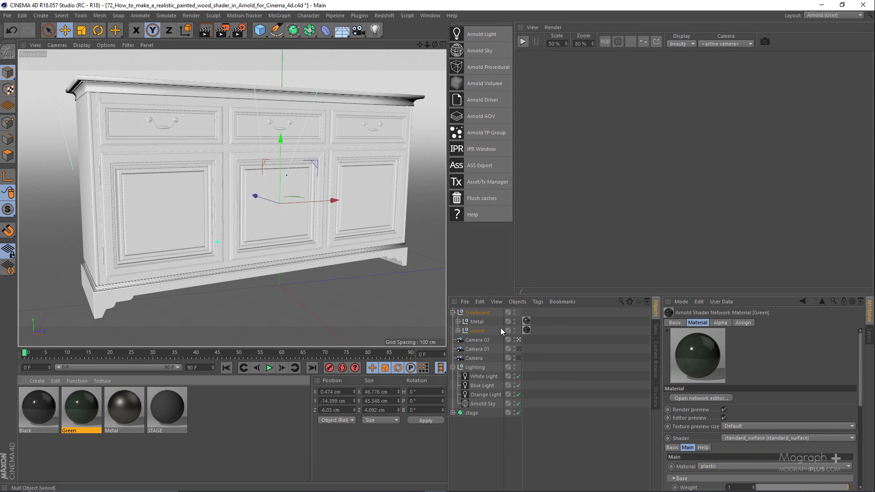
left_click(501, 329)
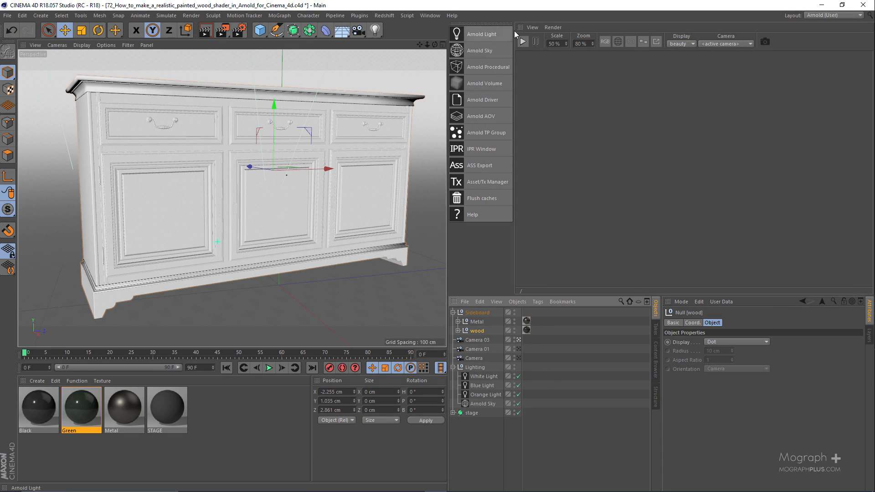
double_click(549, 44)
type("50")
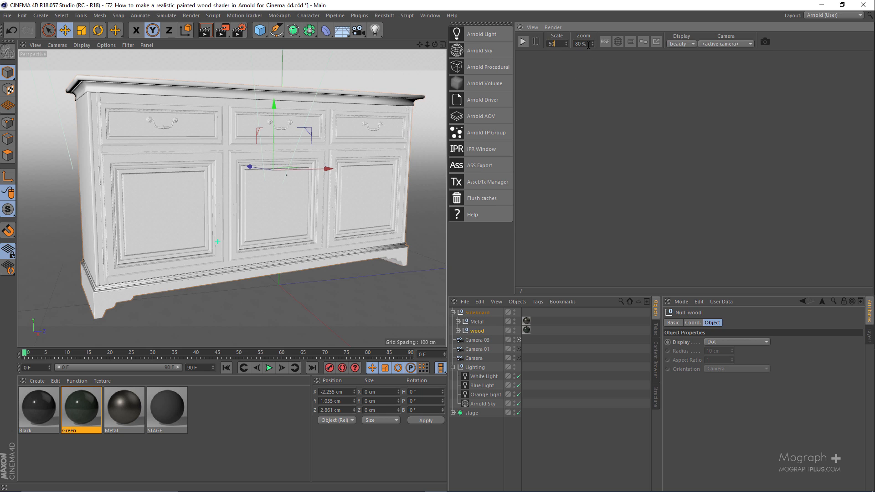
key("Return")
left_click(524, 41)
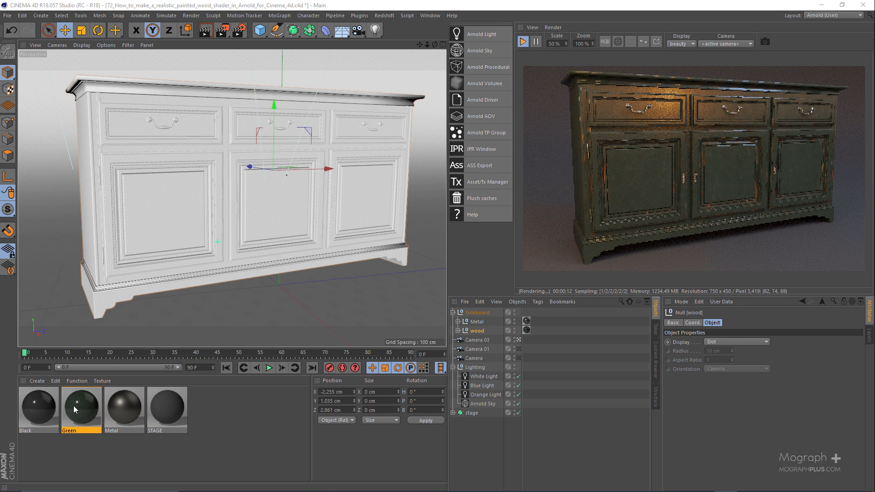
Open the Green material's shader network and delete the unconnected standard surface node above the main one.
double_click(78, 404)
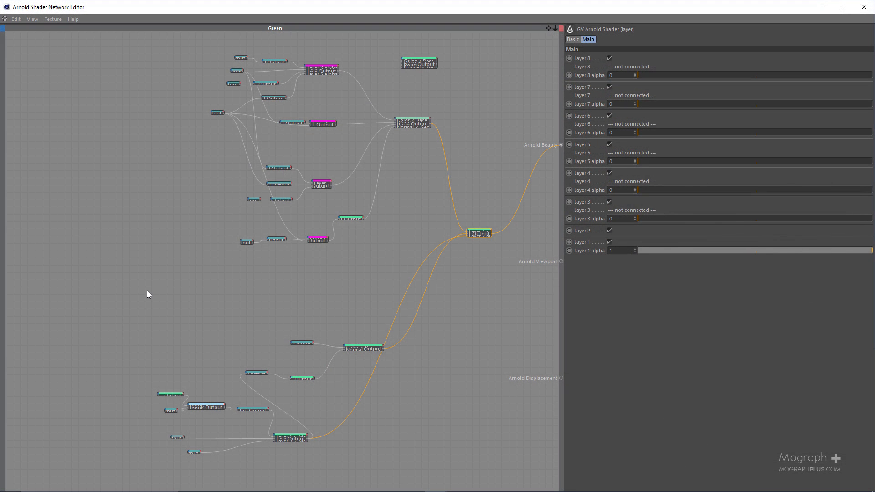
middle_click_drag(385, 185, 350, 302, "alt")
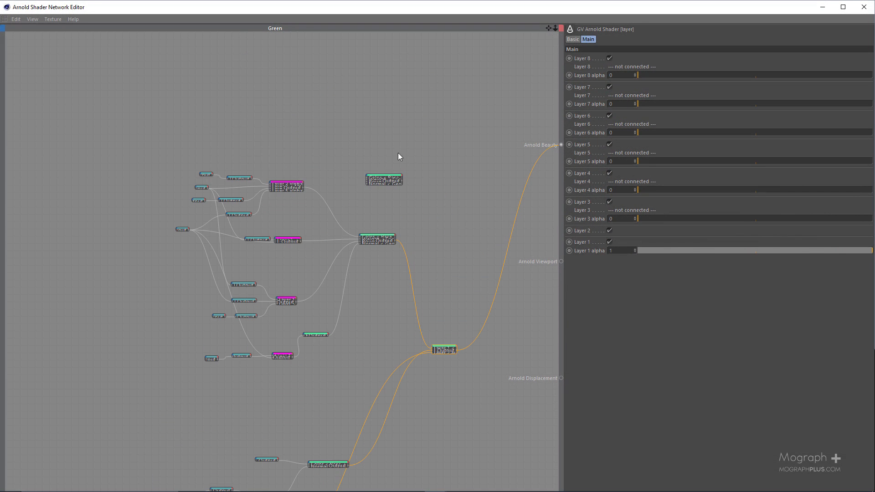
left_click(385, 177)
key("Delete")
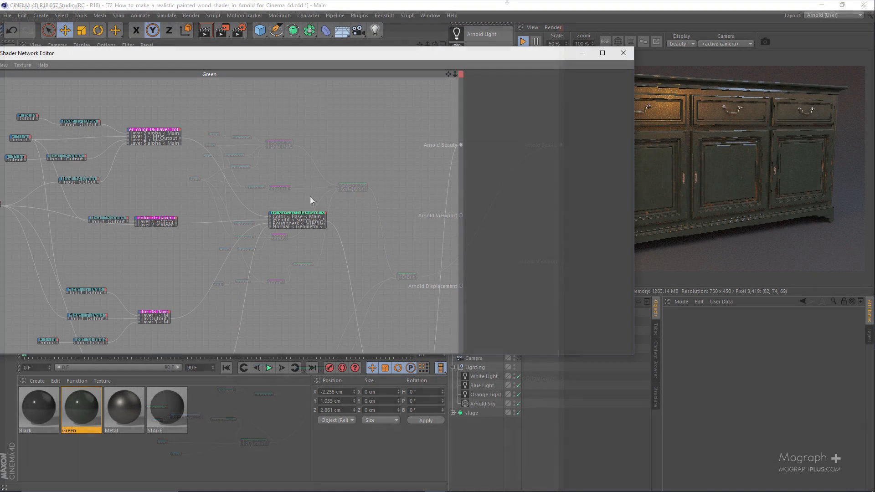
Set the Green material's main standard surface node as the beauty root to render it directly.
left_click(305, 222)
scroll(304, 261, "down", 5)
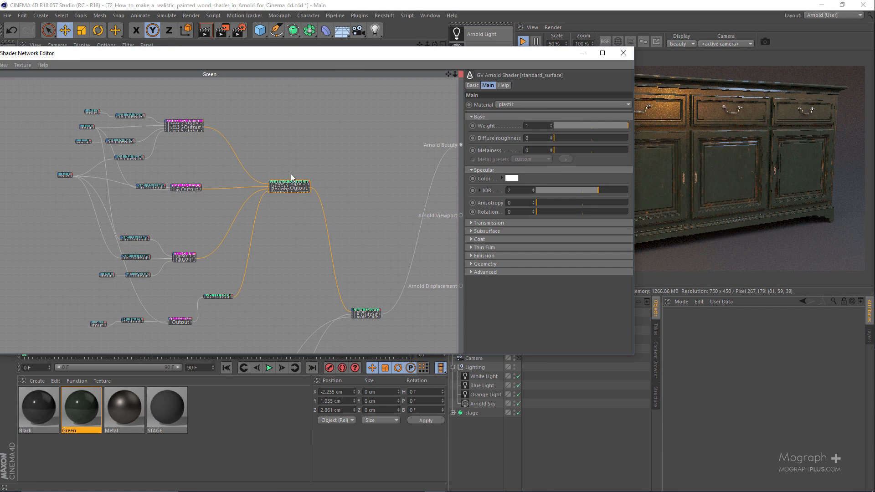
key("alt+w")
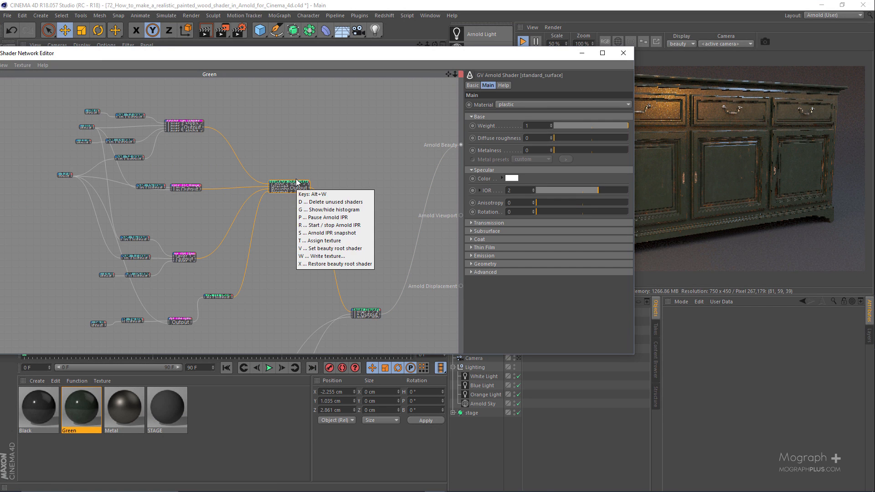
key("v")
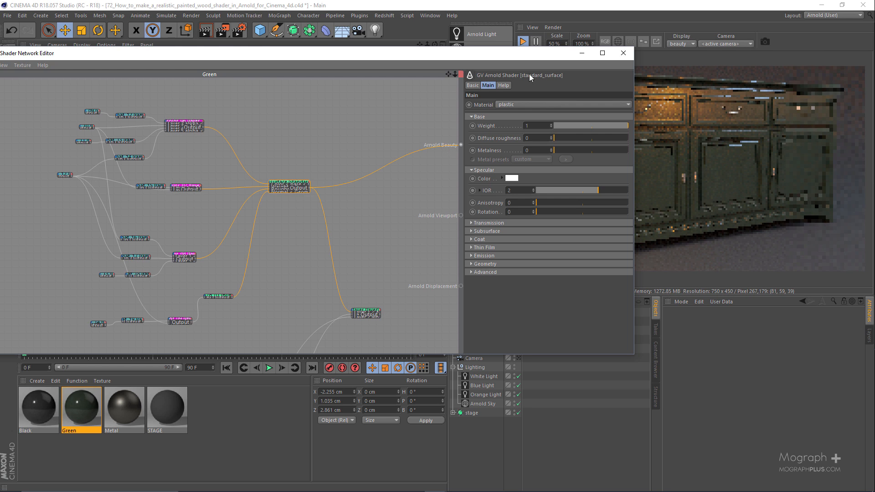
left_click_drag(472, 54, 319, 58)
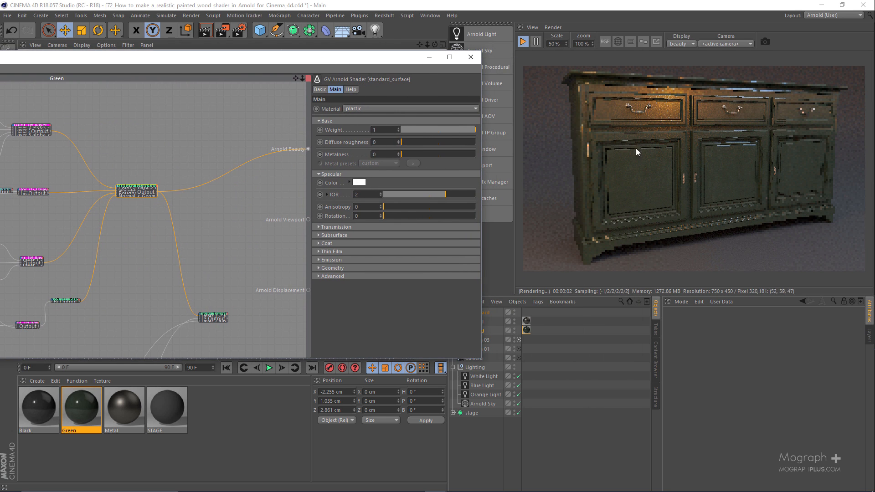
left_click_drag(390, 59, 481, 55)
scroll(284, 237, "up", 4)
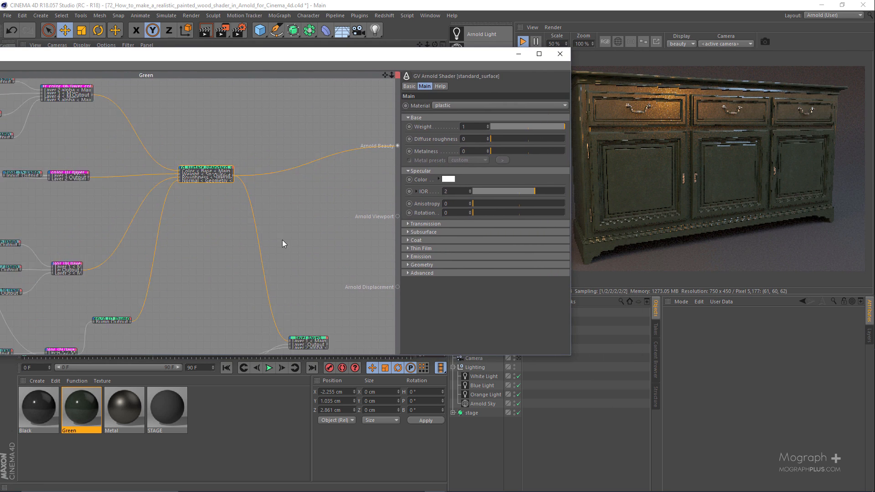
Duplicate the main standard surface node without its inputs above the original and set the copy as the beauty root.
middle_click_drag(189, 178, 280, 250, "alt")
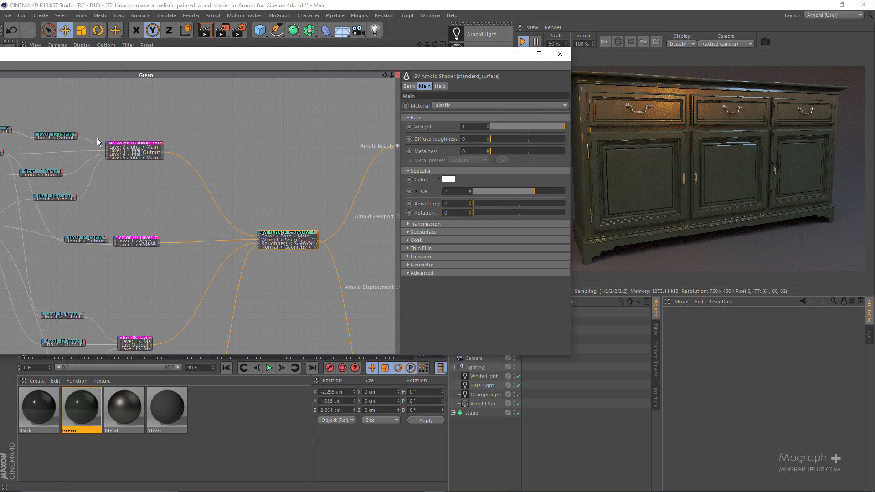
left_click_drag(282, 232, 281, 122, "ctrl")
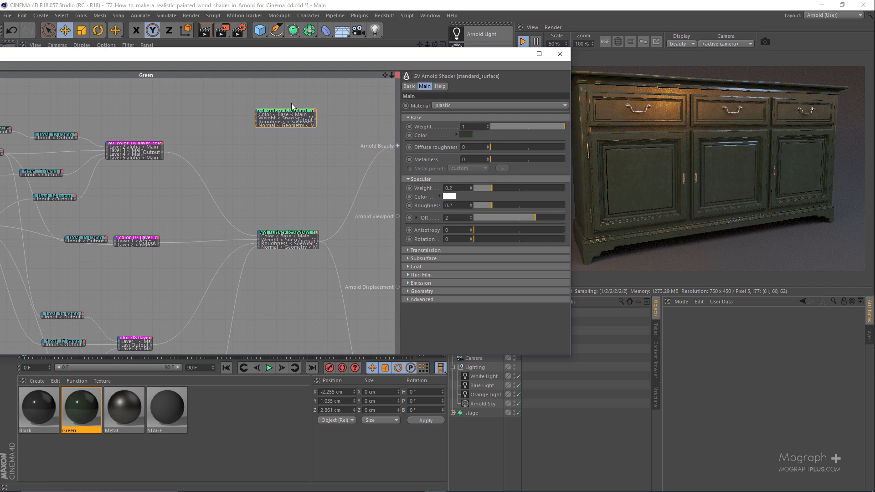
key("alt+w")
key("v")
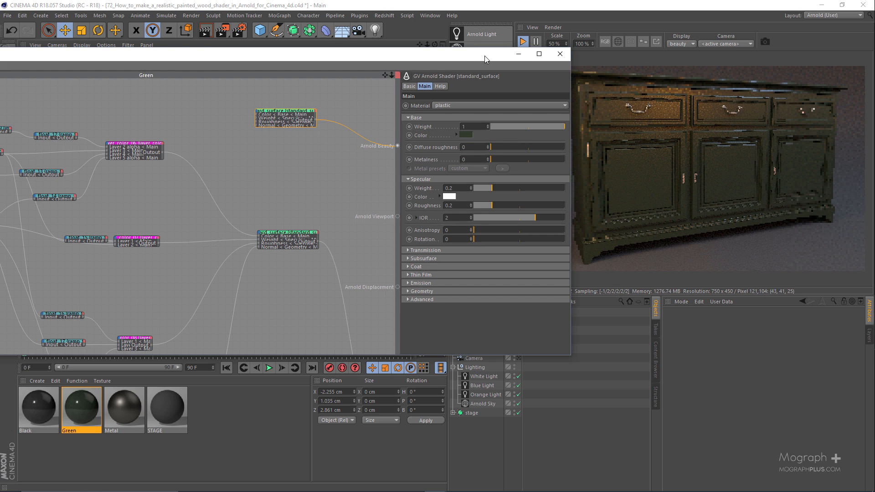
left_click_drag(484, 56, 401, 61)
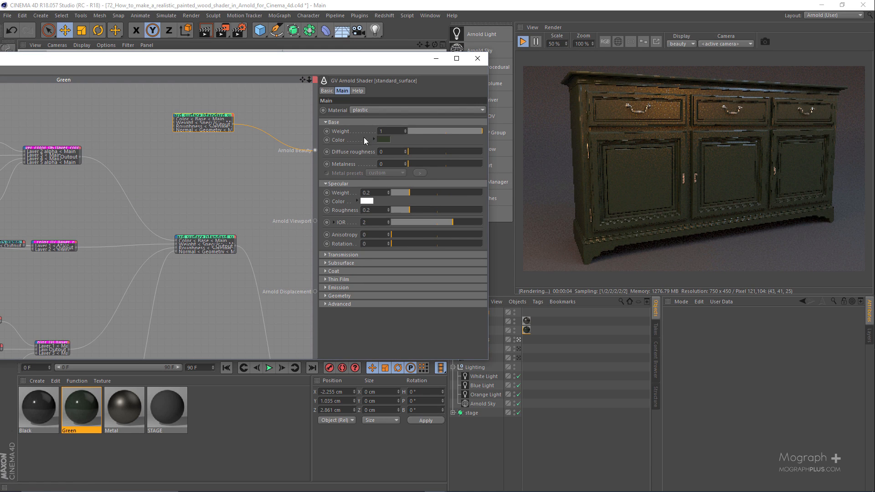
Examine the base weight and base color values of the duplicated standard surface, leaving the color as it is.
left_click(342, 133)
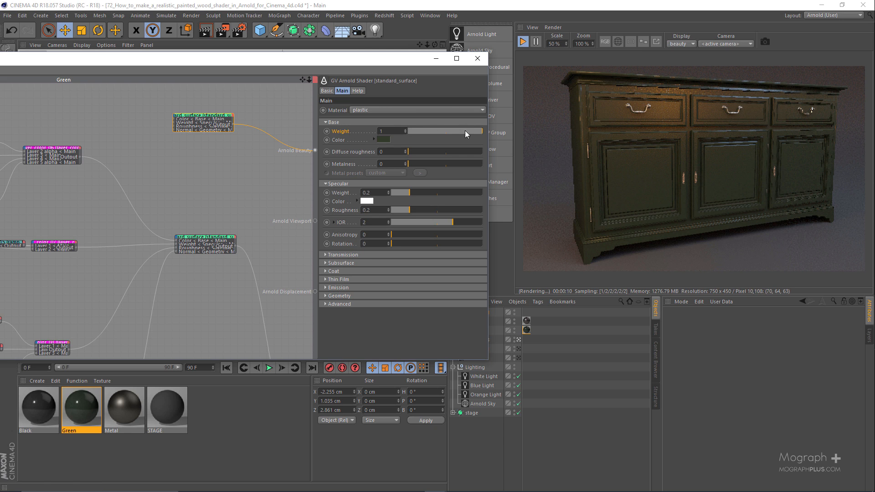
left_click(384, 140)
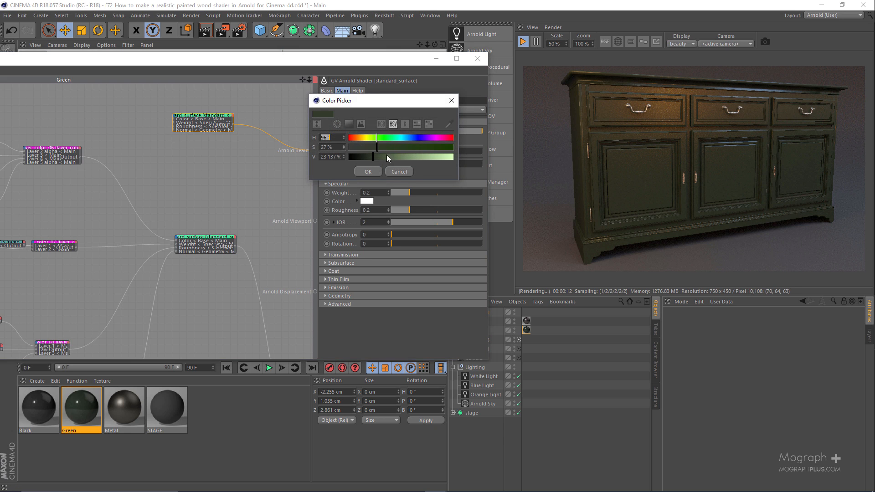
left_click(398, 172)
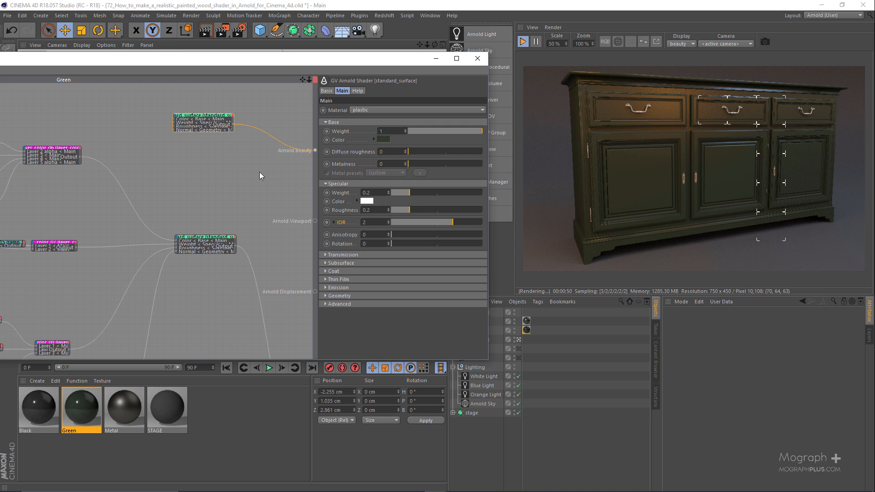
Stop the IPR render, set the layer_color_06 node as the beauty root, and restart the render.
middle_click_drag(53, 212, 195, 209, "alt")
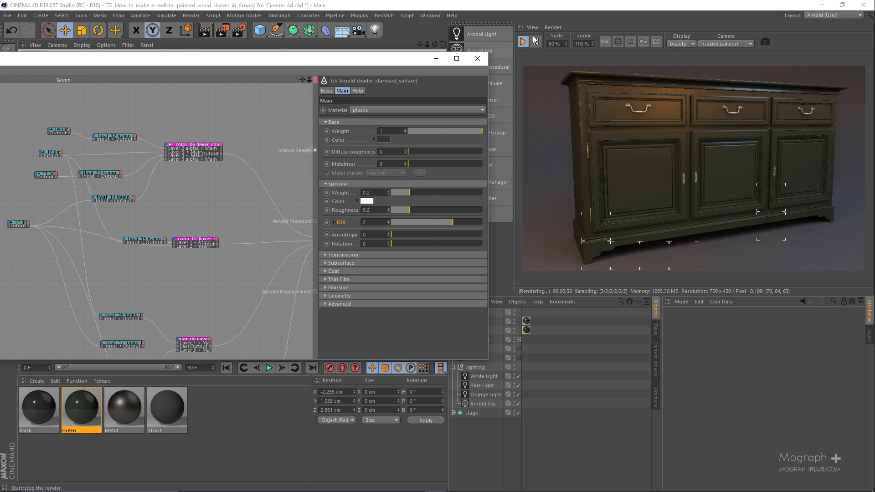
left_click(531, 109)
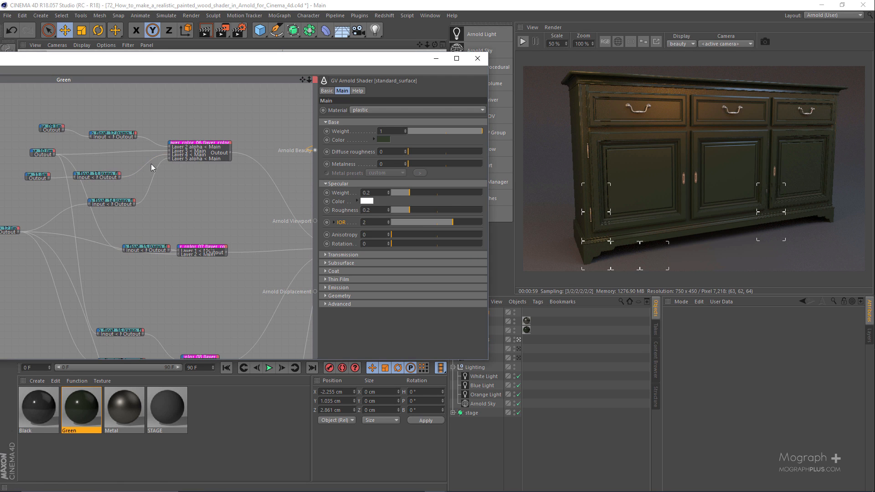
left_click(193, 160)
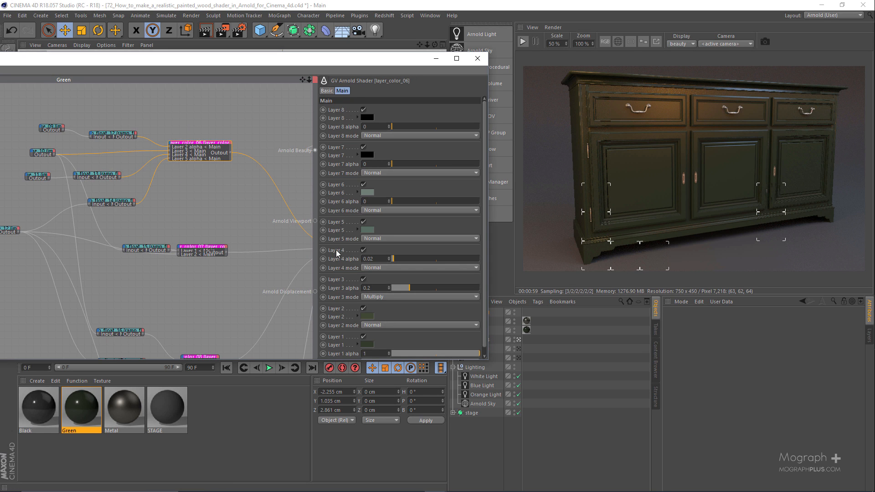
left_click(327, 91)
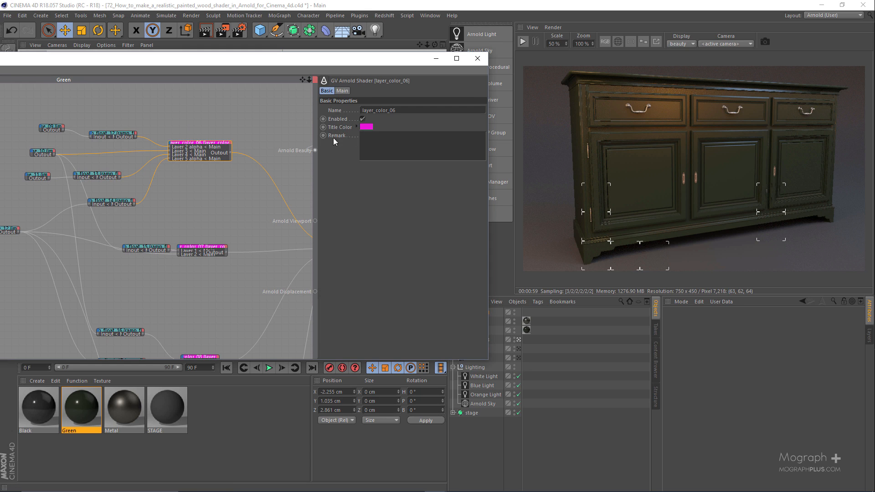
right_click(212, 177)
left_click(219, 188)
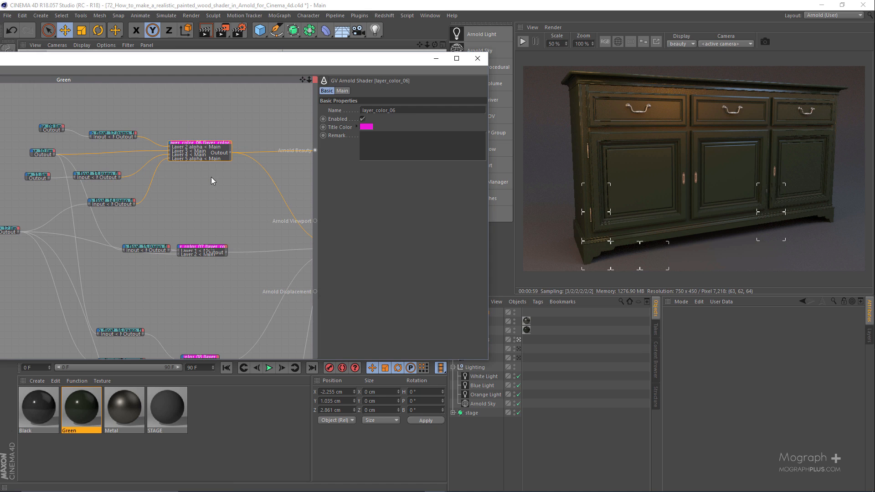
left_click(523, 41)
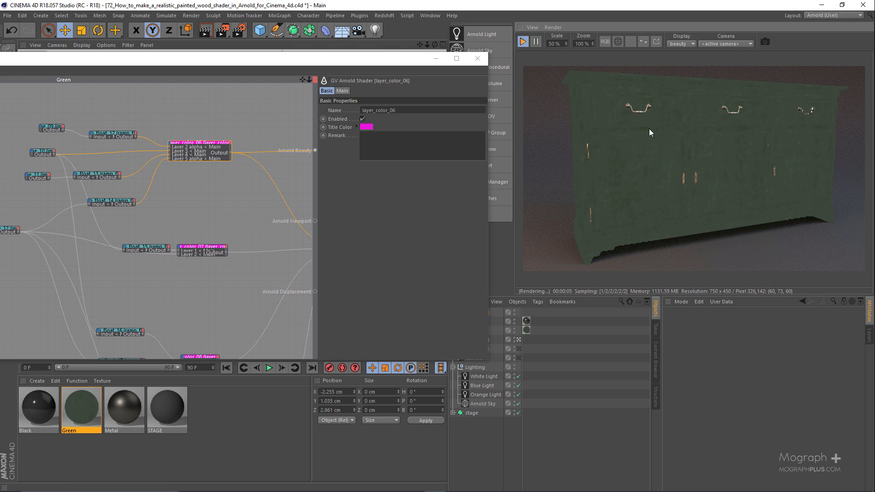
Check the layer 1 color of layer_color_06 and disable its layers 3, 4, 5 and 6.
scroll(64, 166, "up", 5)
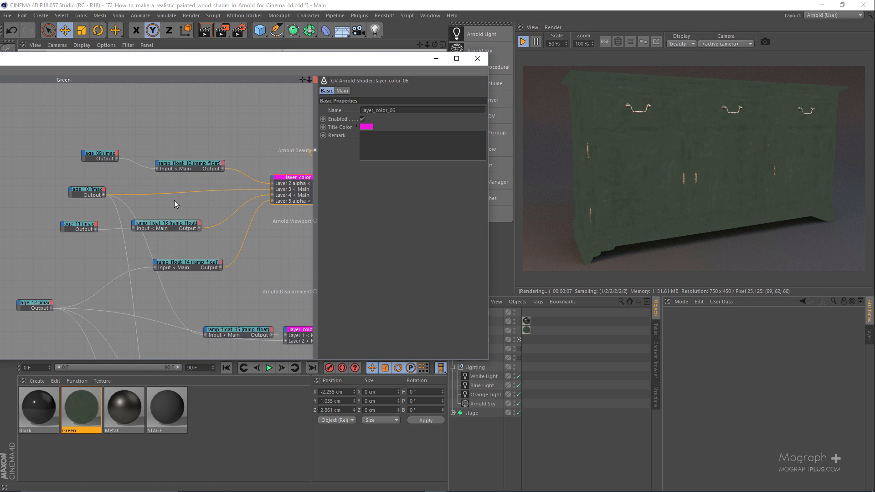
middle_click_drag(248, 167, 165, 162, "alt")
left_click(343, 91)
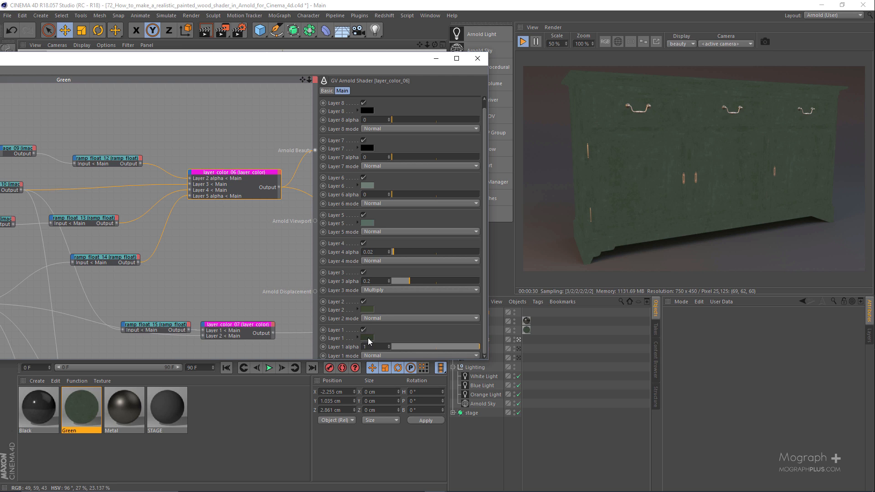
mouse_move(369, 339)
middle_click_drag(63, 160, 87, 170)
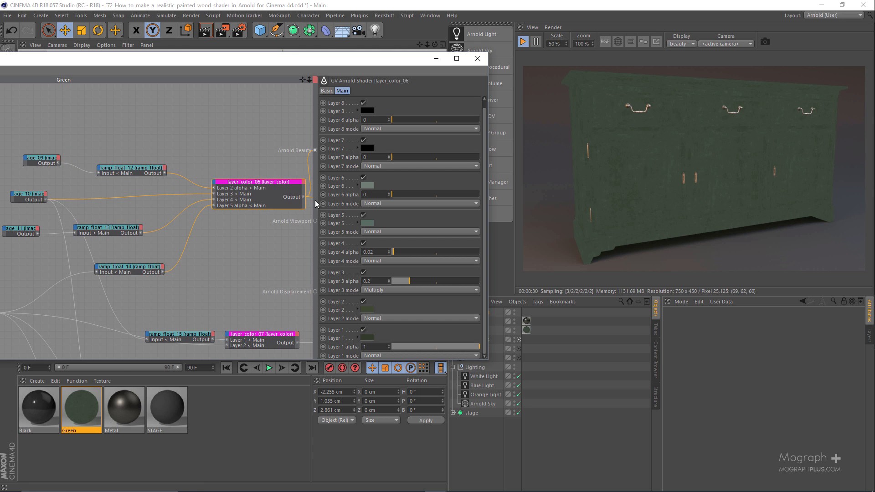
left_click(363, 243)
left_click(364, 215)
left_click(364, 177)
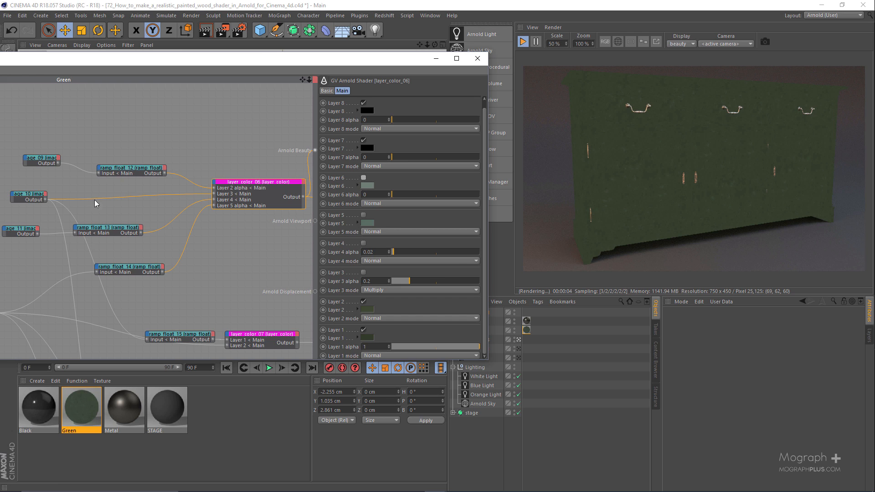
Preview the image_09 texture and its ramp_float_12 node on the sideboard by making each the beauty root in turn.
left_click(54, 161)
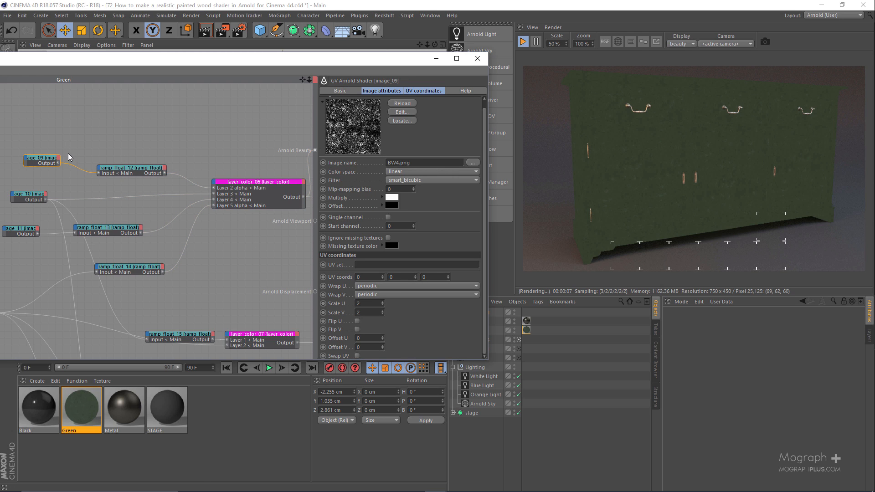
key("alt+w")
key("v")
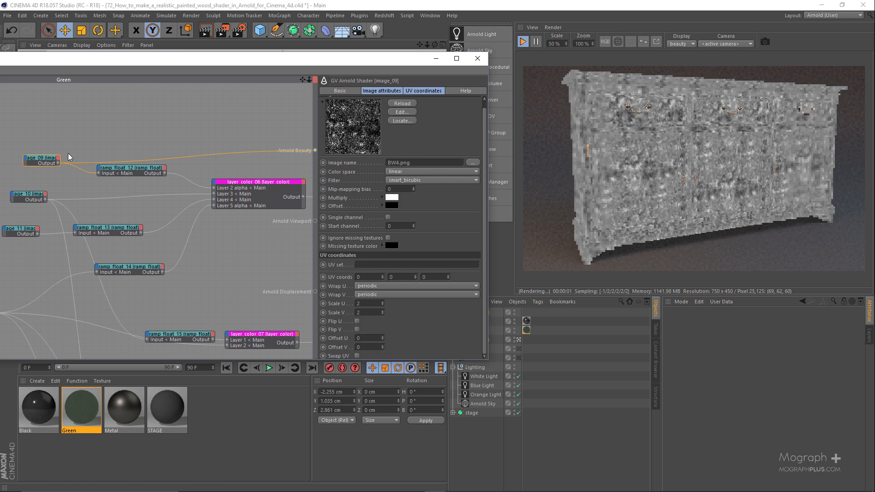
left_click(126, 172)
key("alt+w")
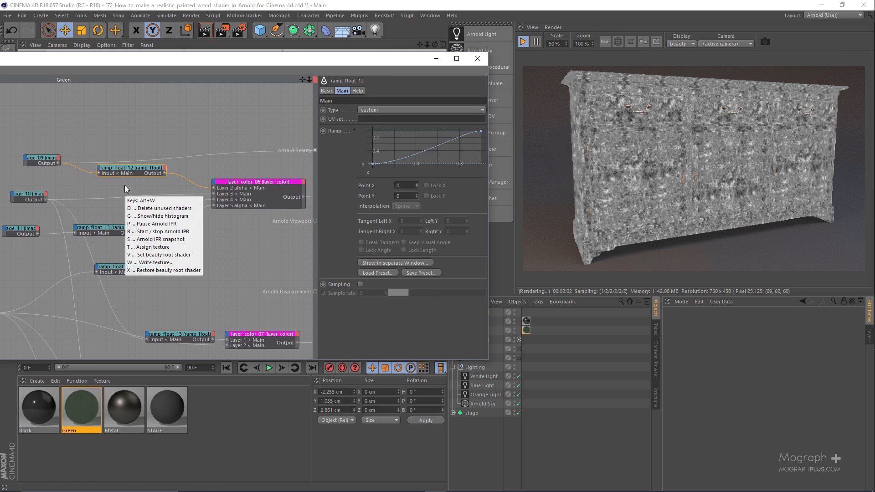
key("v")
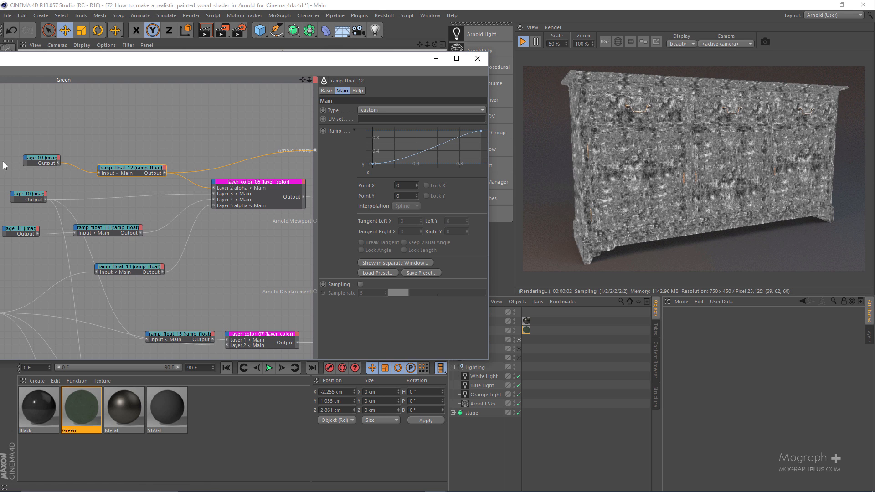
Restore layer_color_06 as the beauty root and enable its layer 3.
left_click(219, 198)
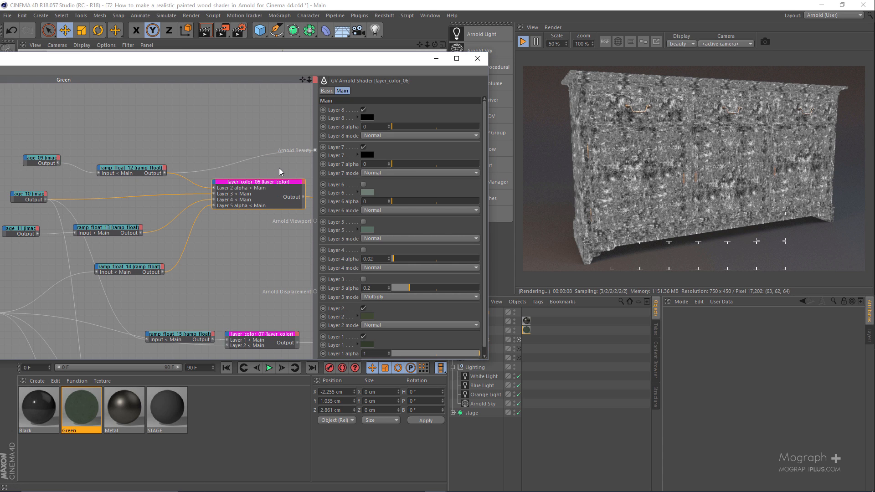
right_click(262, 218)
left_click(283, 230)
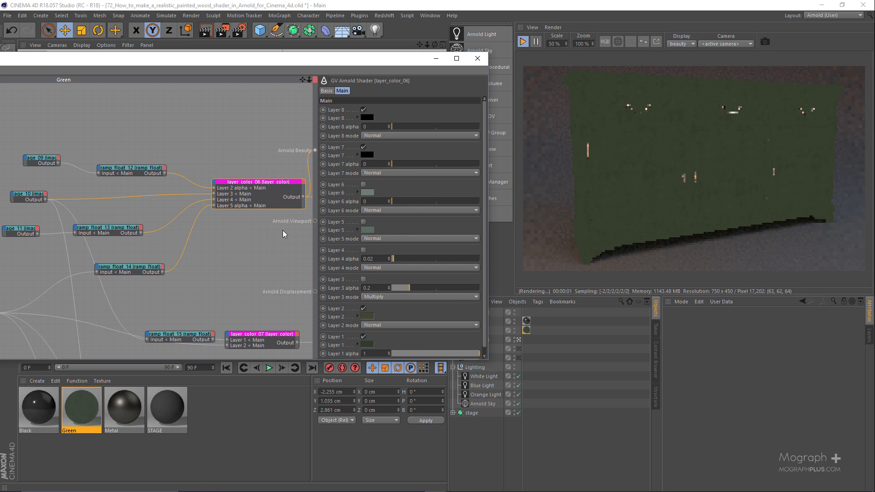
left_click(364, 280)
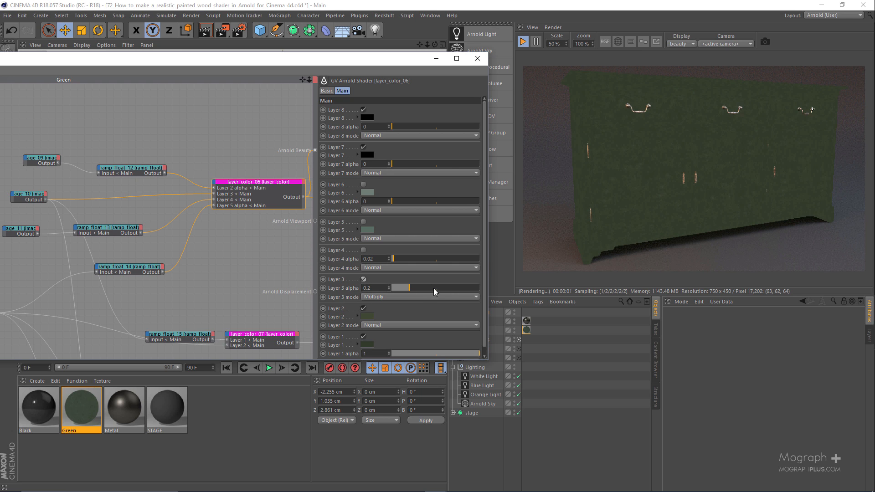
Preview the image_10 texture on the sideboard by making it the beauty root.
left_click(27, 199)
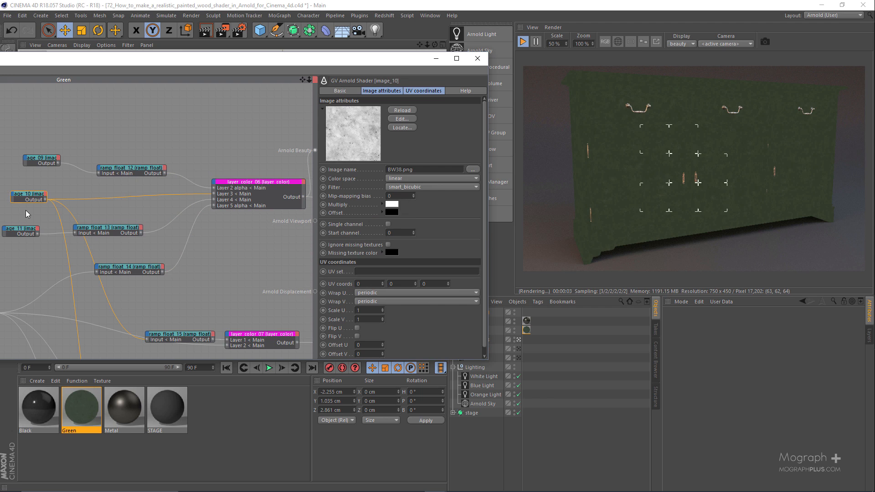
key("alt+w")
key("b")
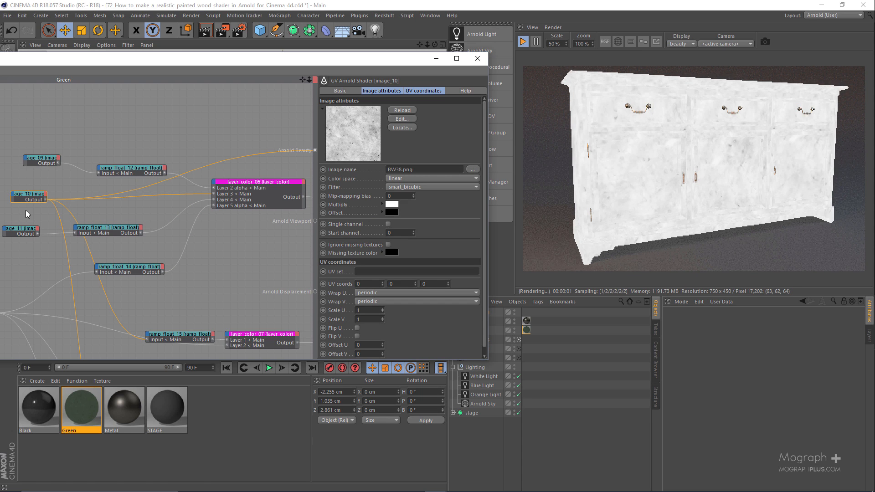
Try a layer 3 alpha of 0.93 on layer_color_06, undo it, and set that node as the beauty root again.
left_click(271, 185)
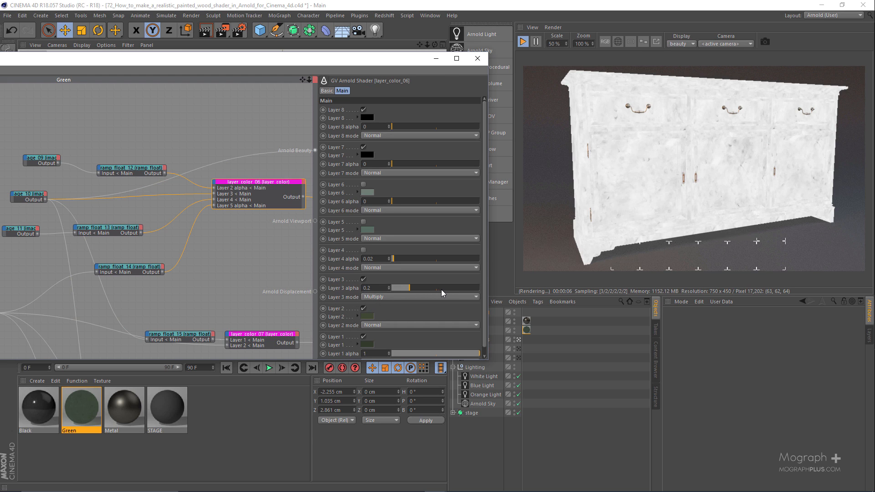
left_click_drag(441, 289, 475, 290)
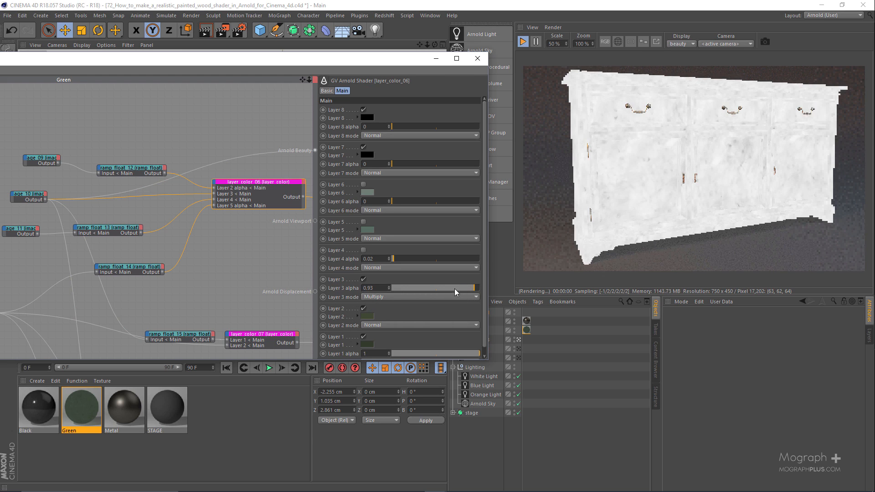
key("ctrl+z")
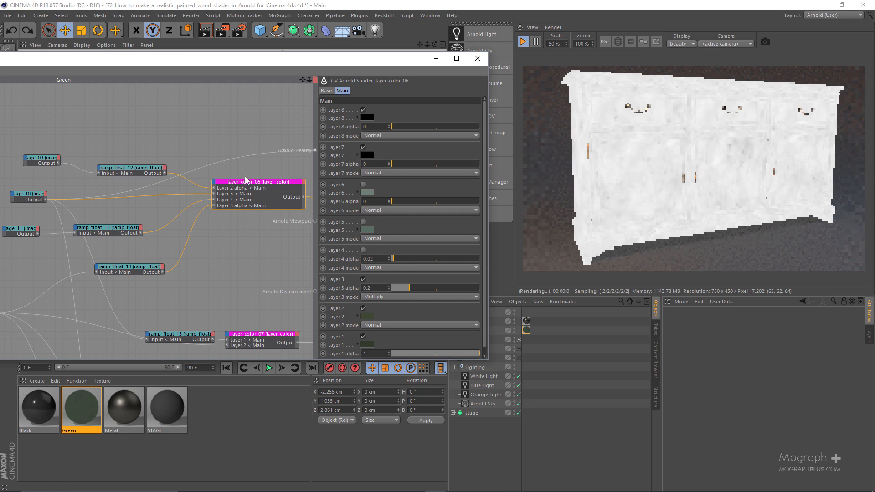
key("a")
key("r")
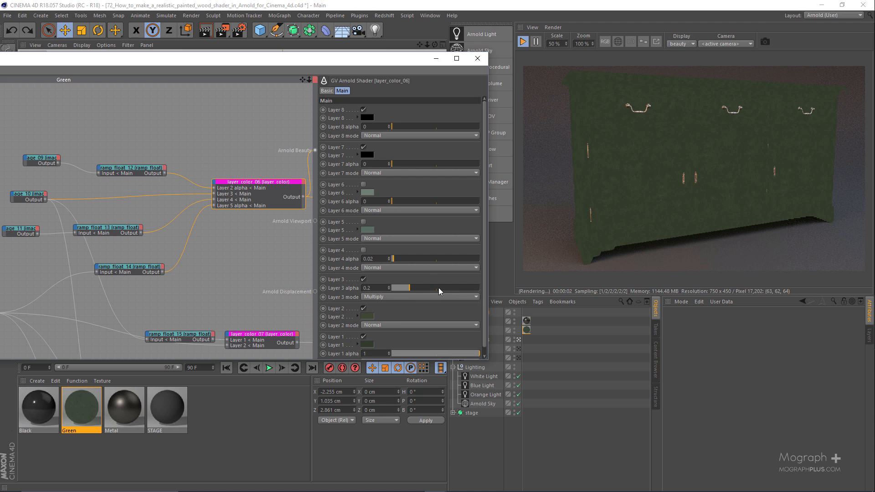
Try a layer 3 alpha of 1 on layer_color_06, inspect the sideboard render, and set the alpha back to 0.2.
left_click_drag(453, 289, 483, 290)
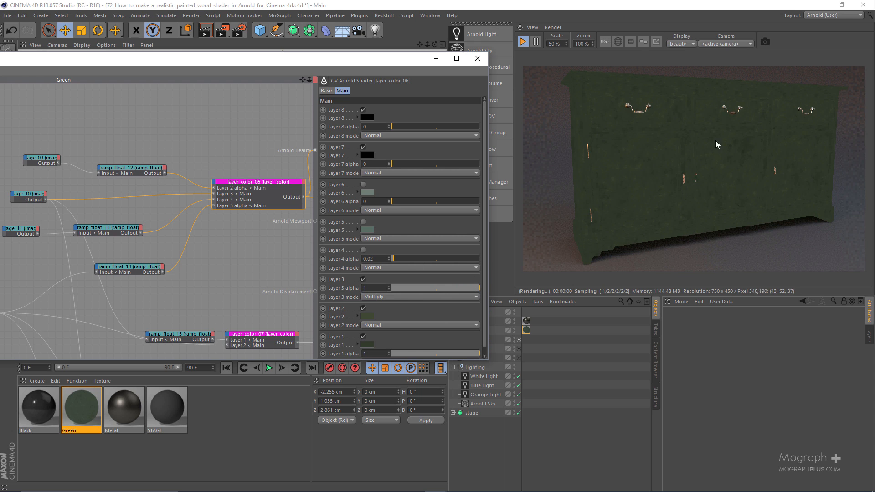
scroll(644, 191, "up", 2)
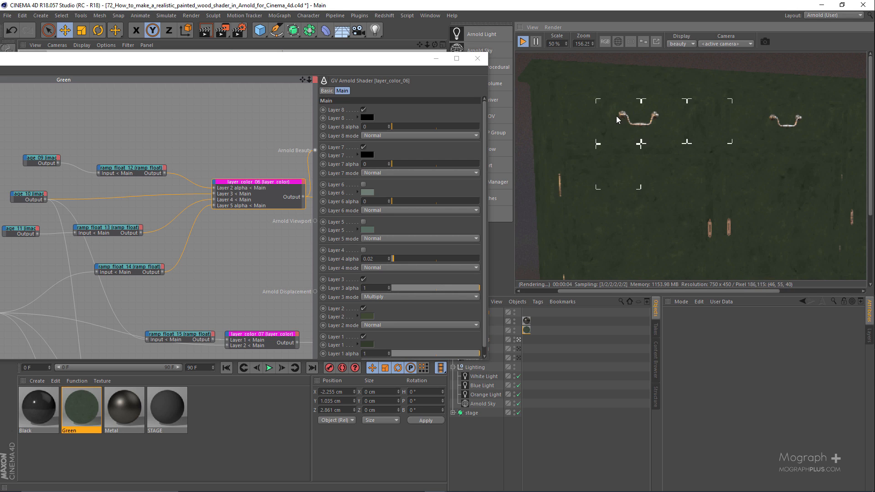
scroll(602, 146, "down", 1)
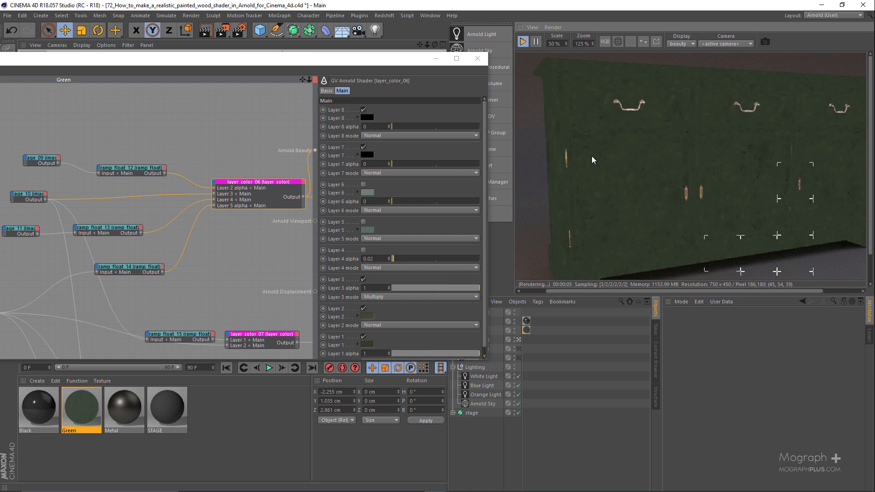
double_click(373, 288)
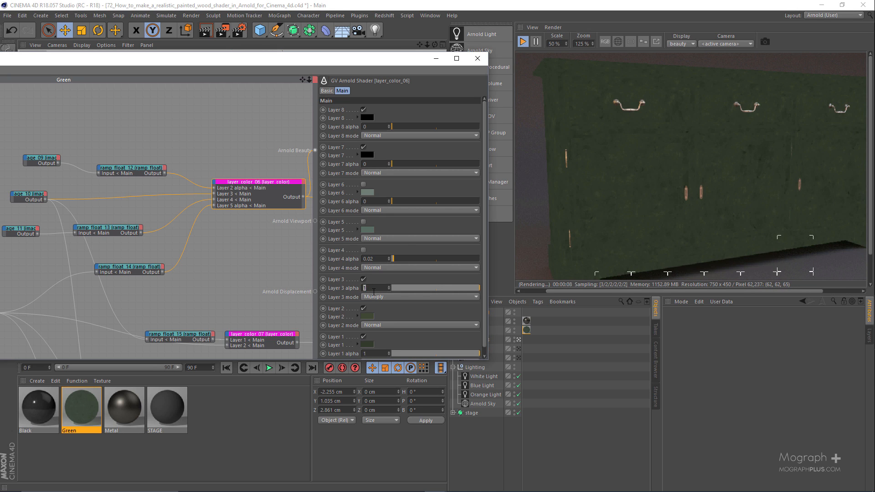
type("0.2")
key("Return")
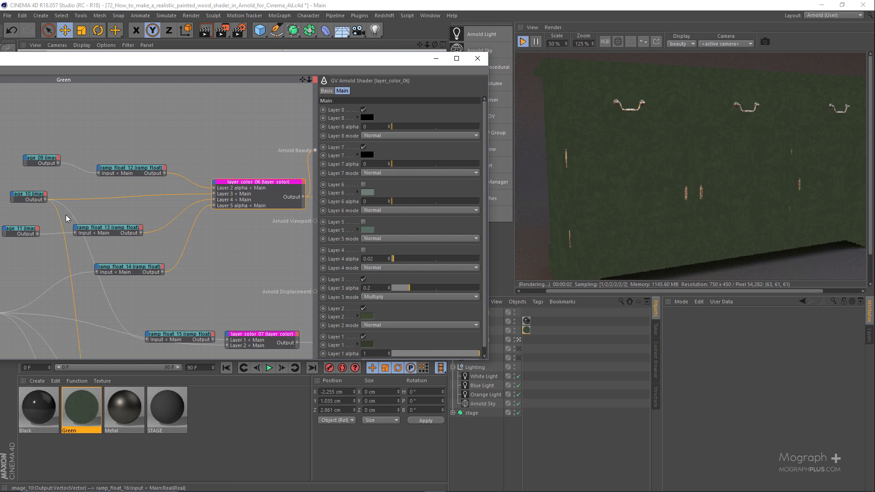
Enable layer 4 of the layer_color_06 node.
middle_click_drag(65, 214, 109, 212)
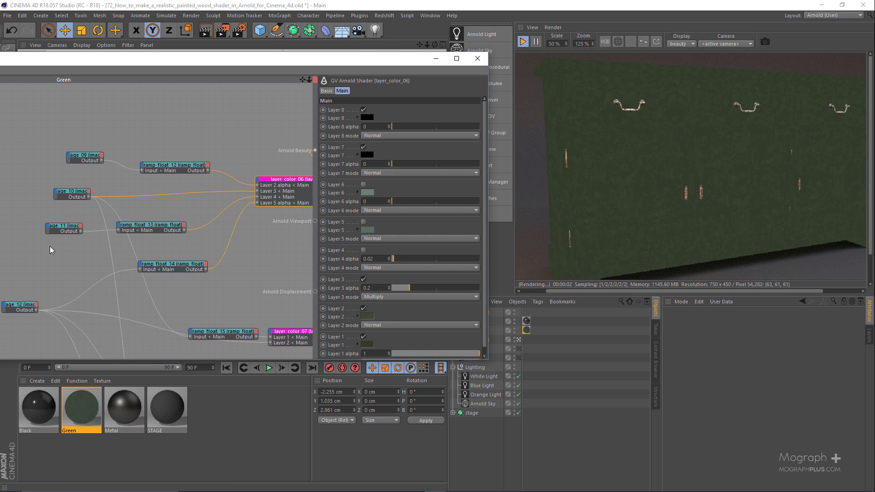
left_click(363, 250)
middle_click_drag(211, 233, 185, 231, "alt")
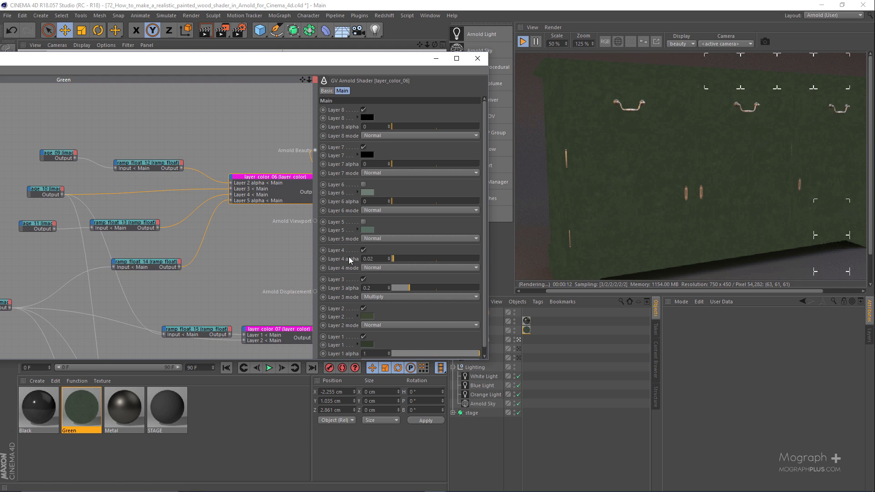
Preview the image_11 texture and its ramp_float_13 node on the sideboard by making each the beauty root in turn.
left_click_drag(47, 231, 47, 232)
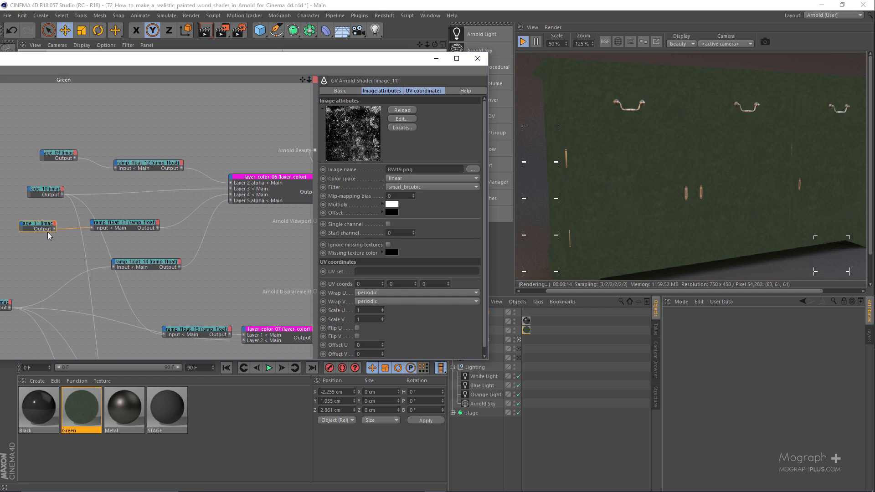
key("alt+w")
key("v")
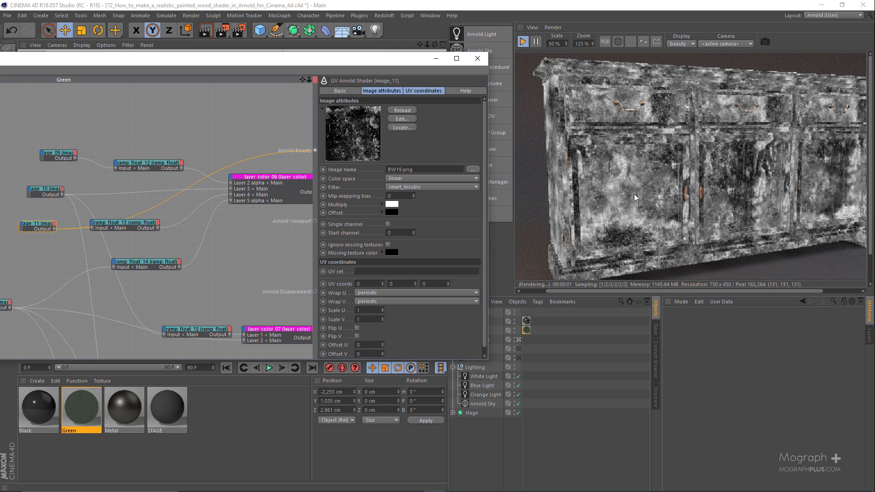
left_click(149, 225)
key("alt+w")
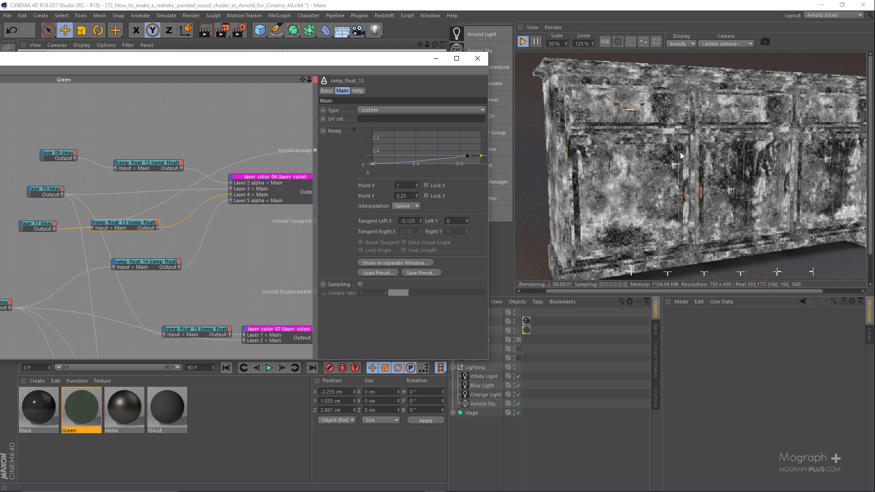
key("alt+w")
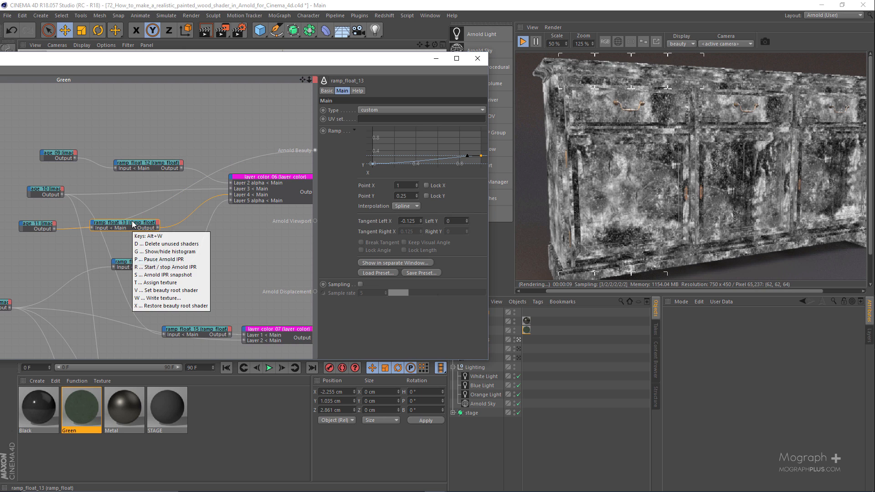
key("c")
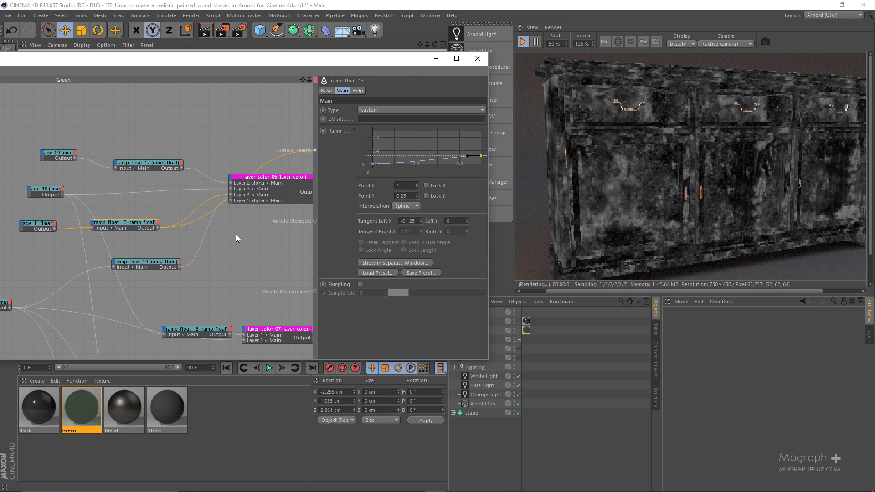
Set layer_color_06 as the beauty root again and switch its layer 4 off and back on to compare the render.
left_click(248, 185)
key("alt+w")
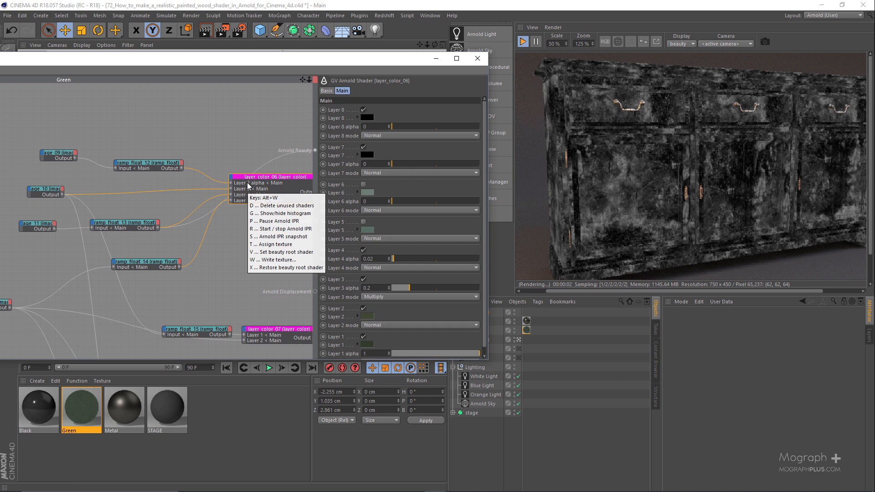
key("c")
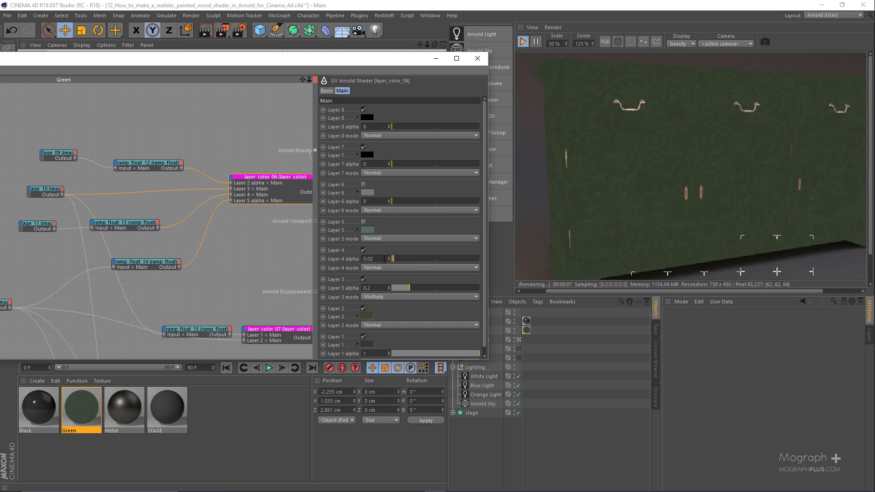
left_click(364, 251)
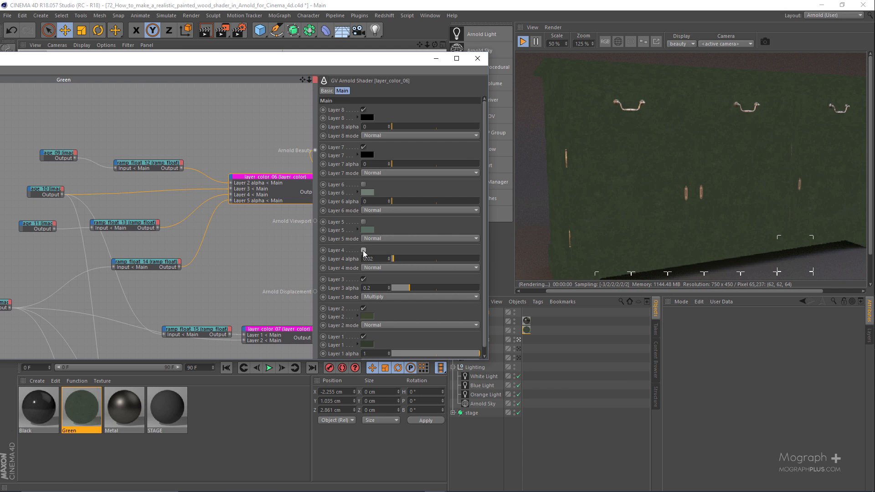
left_click(363, 251)
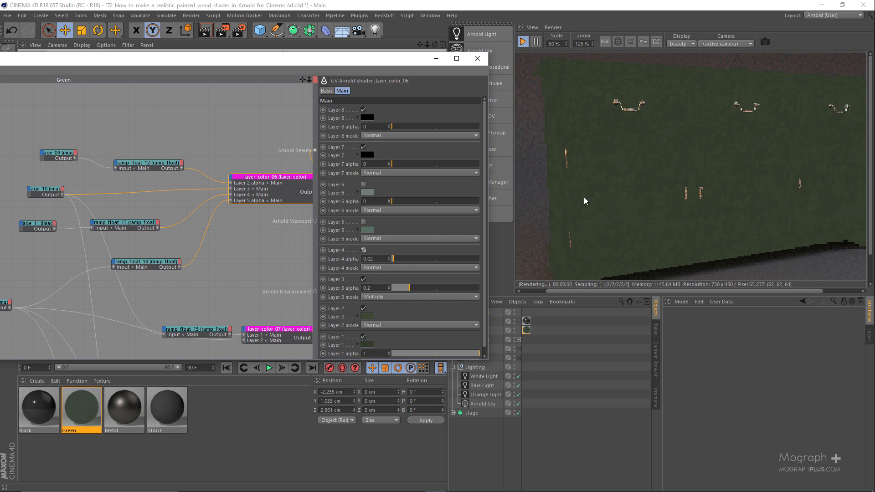
Enable layer 5 of the layer_color_06 node with the whole sideboard in the render view.
scroll(612, 196, "down", 1)
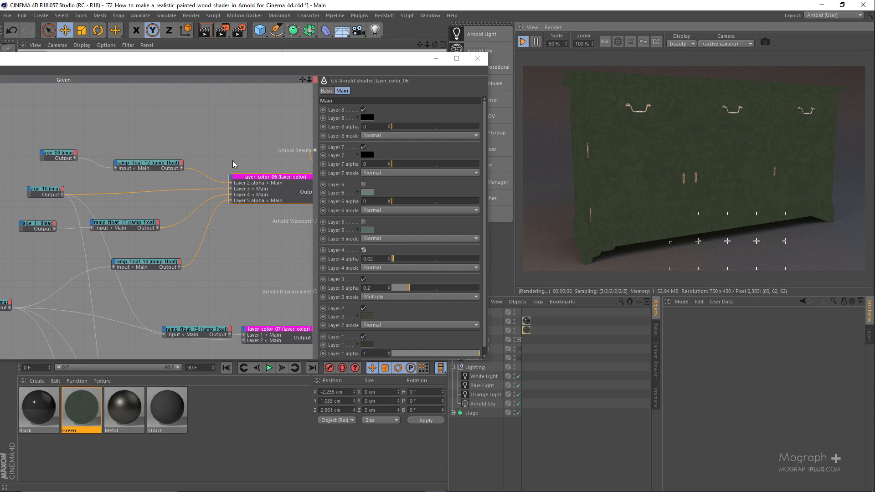
left_click(253, 177)
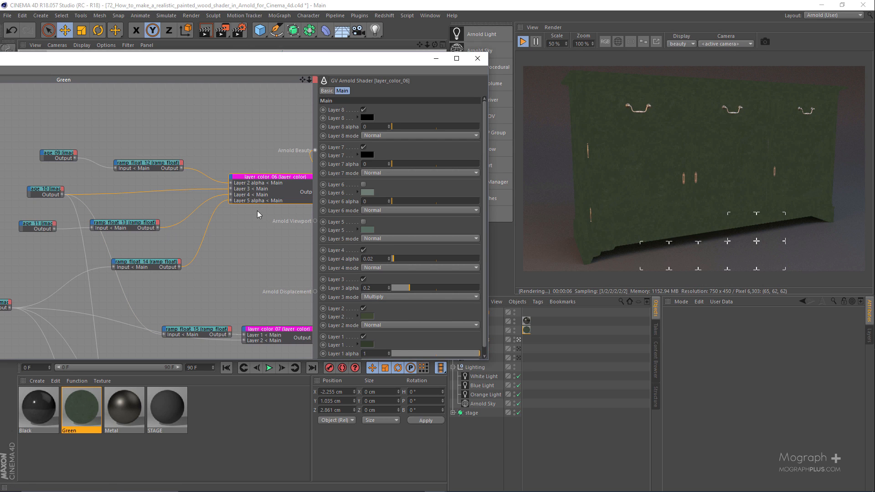
left_click(364, 222)
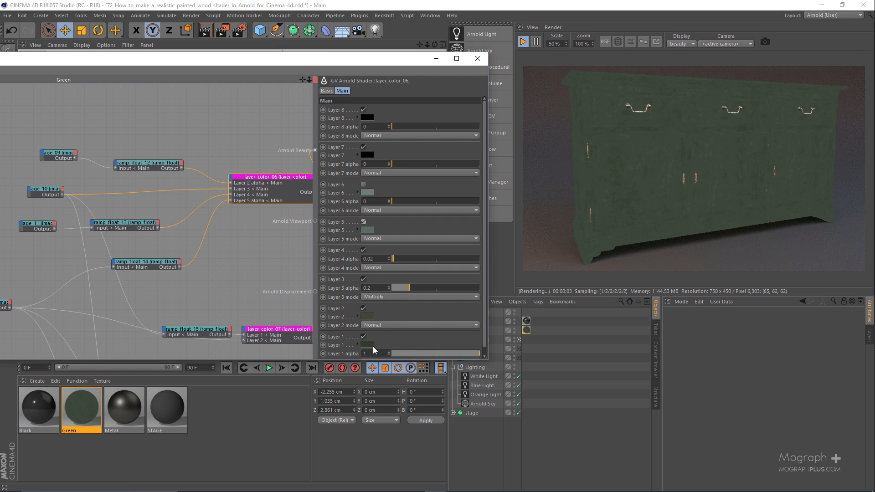
Preview the image_12 texture and its ramp_float_14 node on the sideboard by making each the beauty root in turn.
middle_click_drag(84, 219, 129, 211, "alt")
middle_click_drag(77, 280, 63, 252, "alt")
left_click(25, 270)
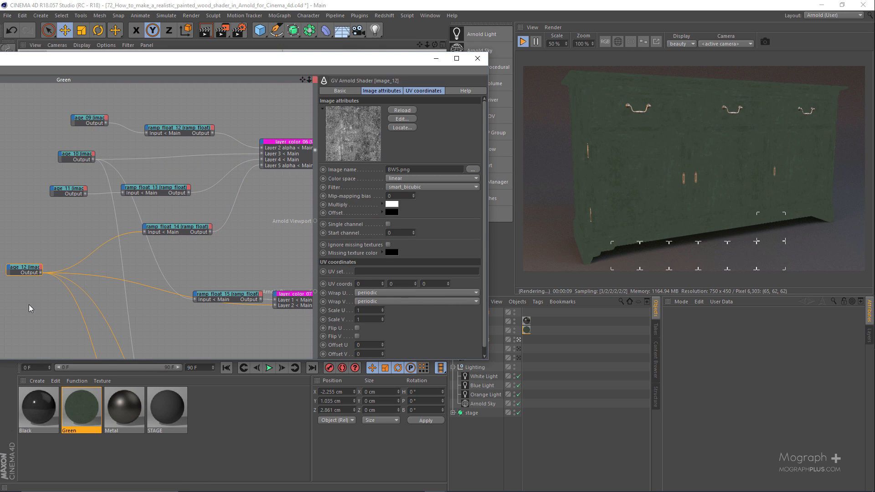
key("alt+w")
key("v")
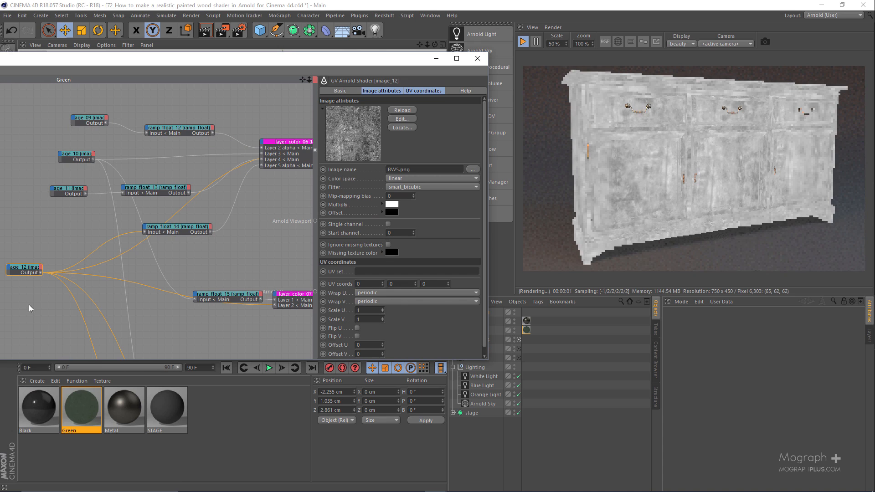
left_click(200, 228)
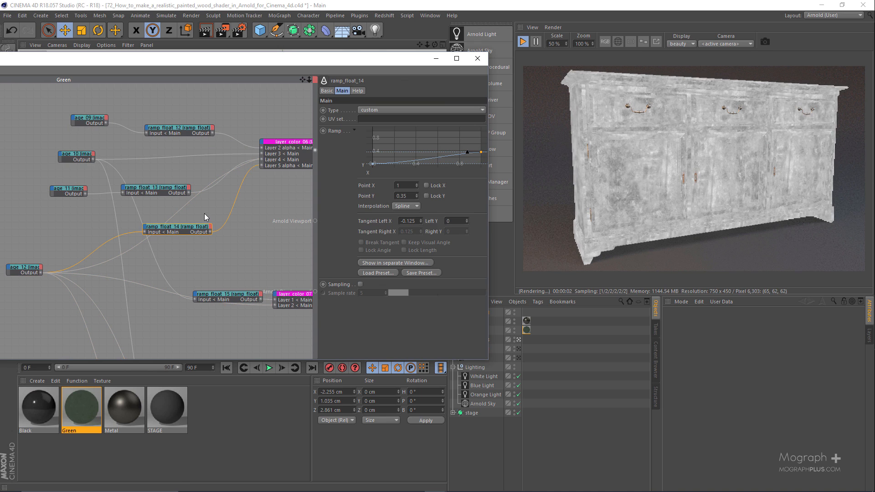
key("alt+w")
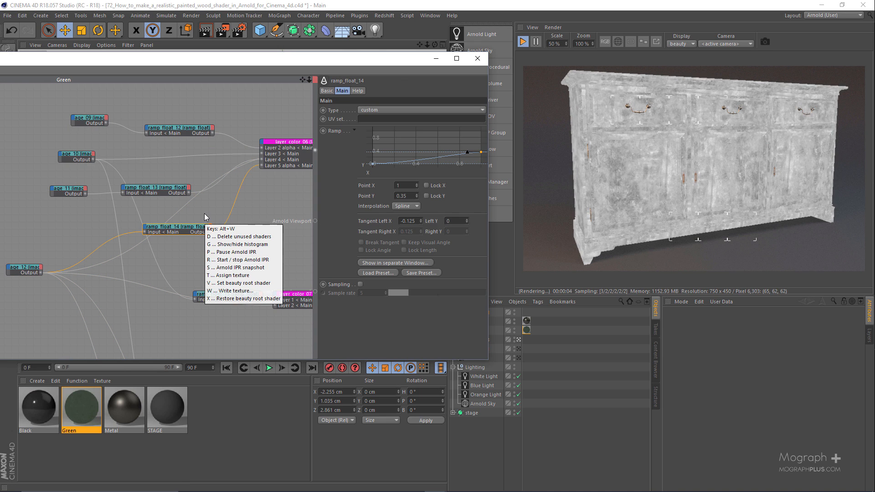
key("v")
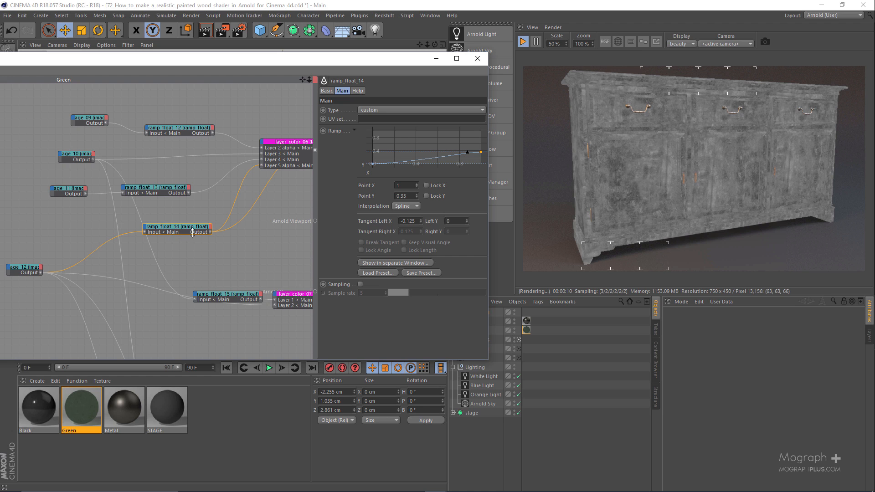
Restore layer_color_06 as the beauty root and switch its layer 6 on and back off to compare.
left_click(274, 165)
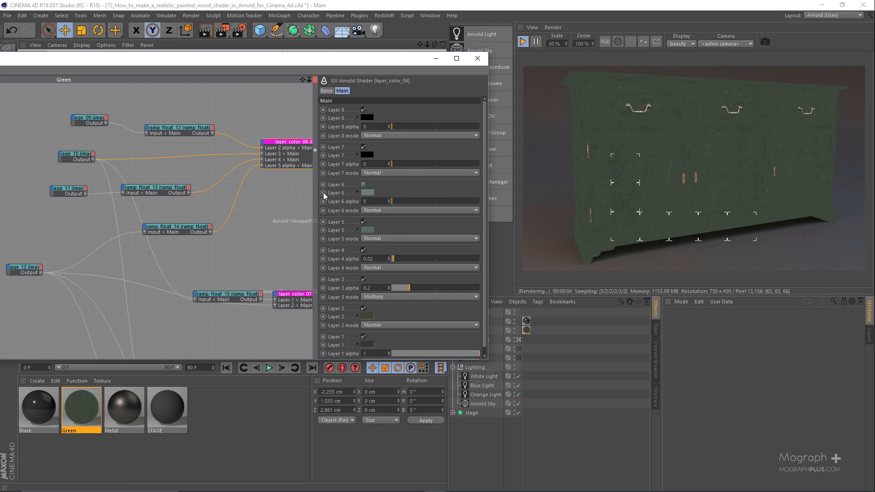
left_click(364, 184)
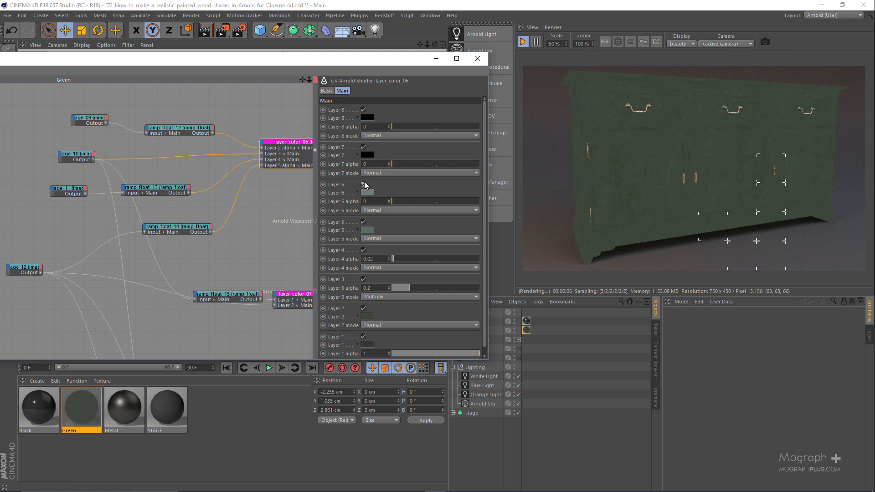
left_click(364, 184)
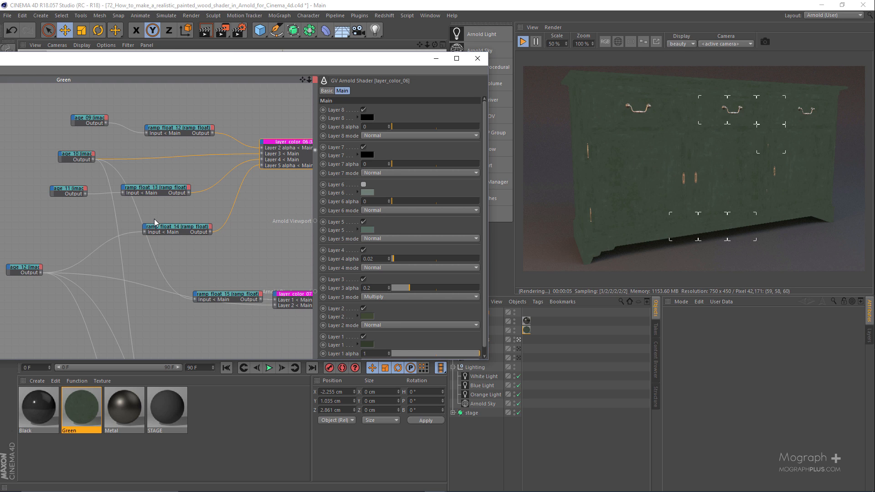
Rearrange the node graph by moving ramp_float_15 up beneath ramp_float_14 and repositioning the layer_color_07 node.
middle_click_drag(249, 201, 97, 194, "alt")
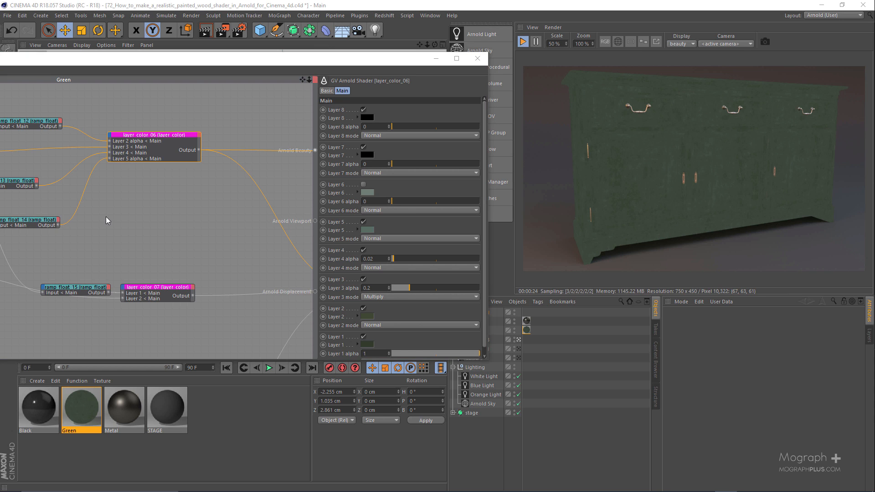
middle_click_drag(134, 221, 0, 180, "alt")
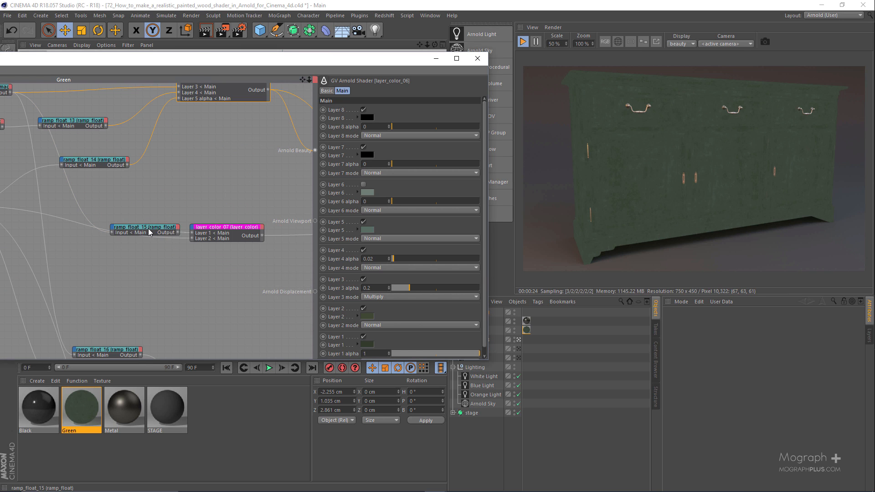
left_click_drag(148, 229, 105, 198)
scroll(194, 198, "down", 2)
left_click_drag(210, 191, 215, 274)
scroll(182, 257, "down", 2)
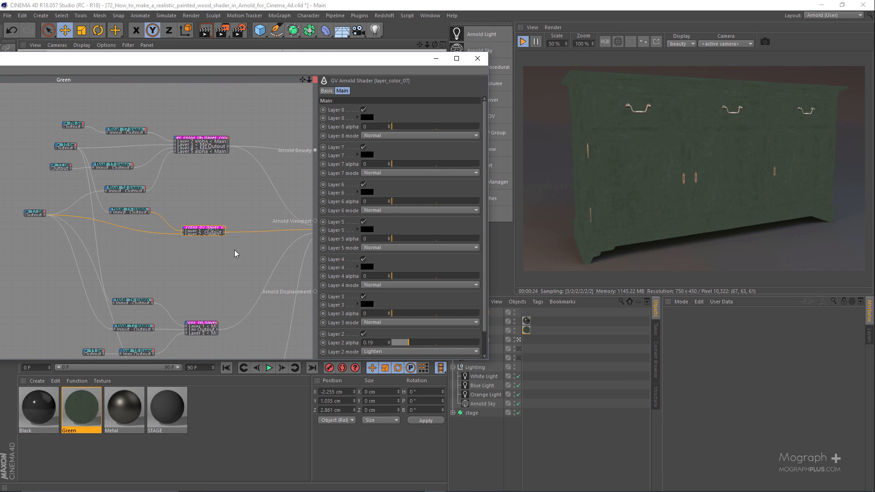
Select the standard_surface node and examine its settings and the node connections feeding its inputs.
middle_click_drag(234, 249, 167, 250, "alt")
left_click_drag(274, 241, 275, 242)
scroll(274, 241, "up", 4)
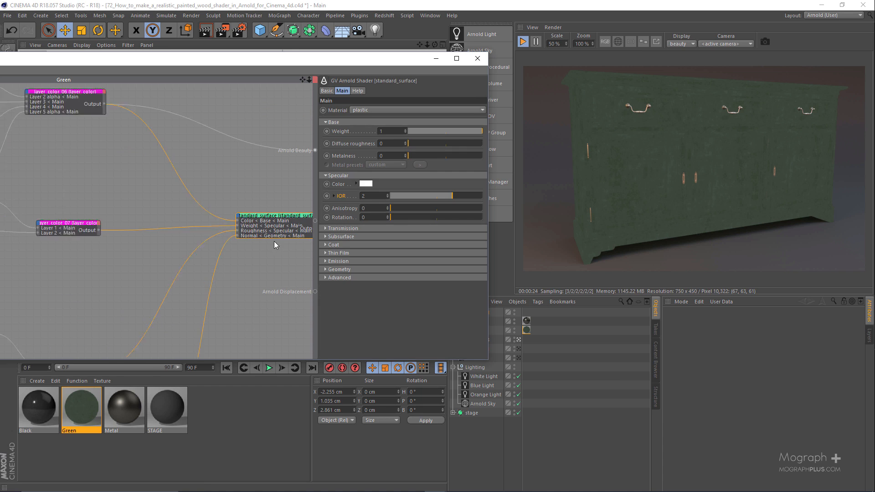
middle_click_drag(303, 267, 210, 153, "alt")
scroll(138, 241, "down", 2)
middle_click_drag(103, 254, 239, 344, "alt")
Preview the layer_color_07 node on the sideboard by making it the beauty root.
left_click(160, 212)
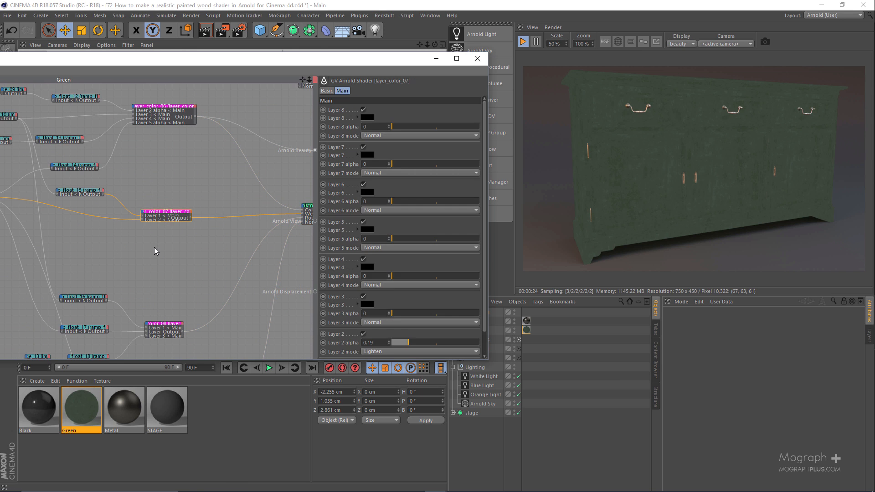
key("alt+w")
key("s")
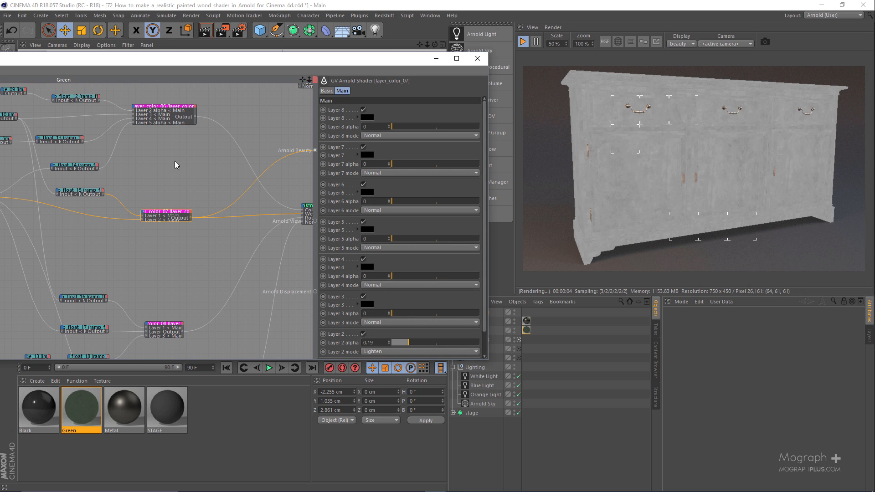
Make layer_color_06 the beauty root and inspect its green paint up close around the sideboard's drawer and doors.
middle_click_drag(138, 150, 161, 172)
left_click(192, 149)
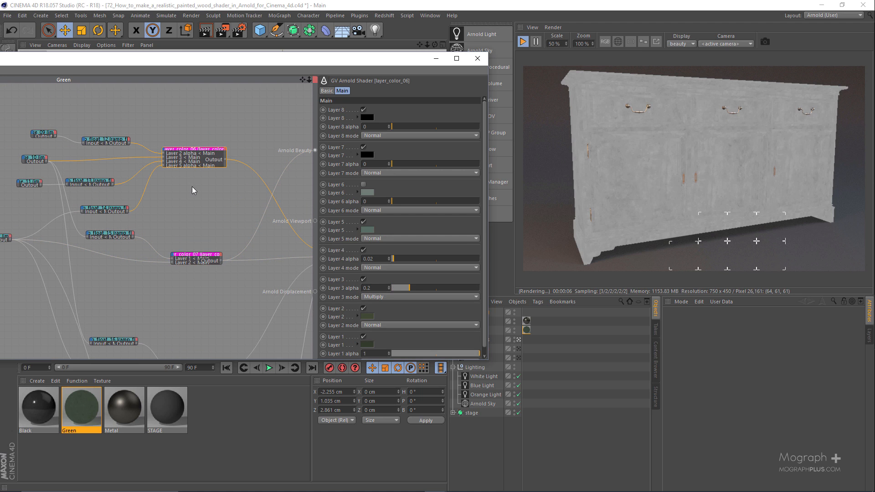
key("alt+w")
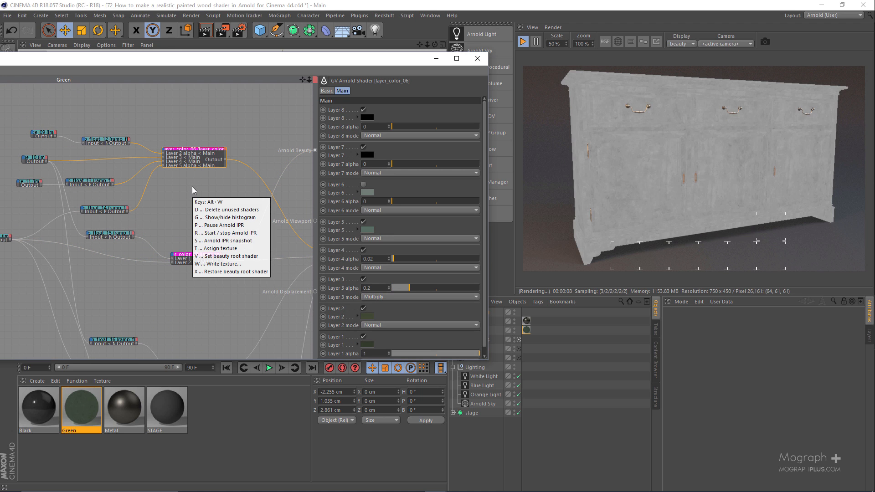
key("v")
scroll(716, 188, "up", 3)
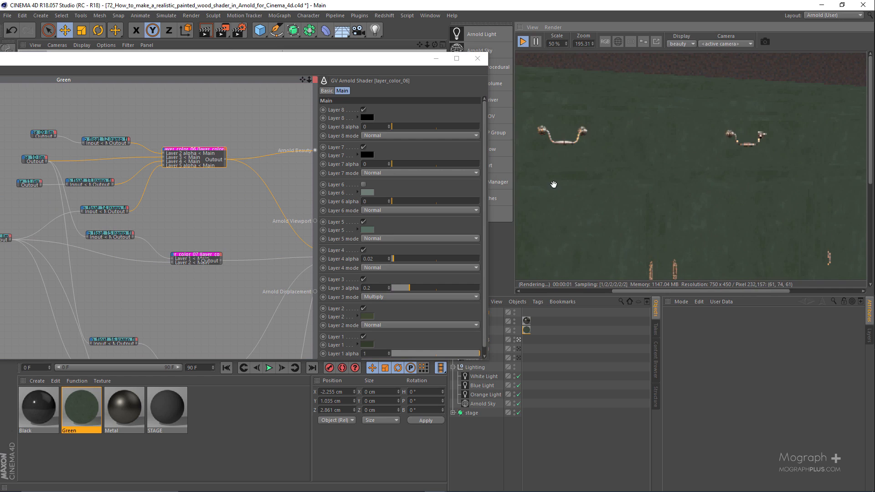
left_click_drag(554, 184, 627, 124)
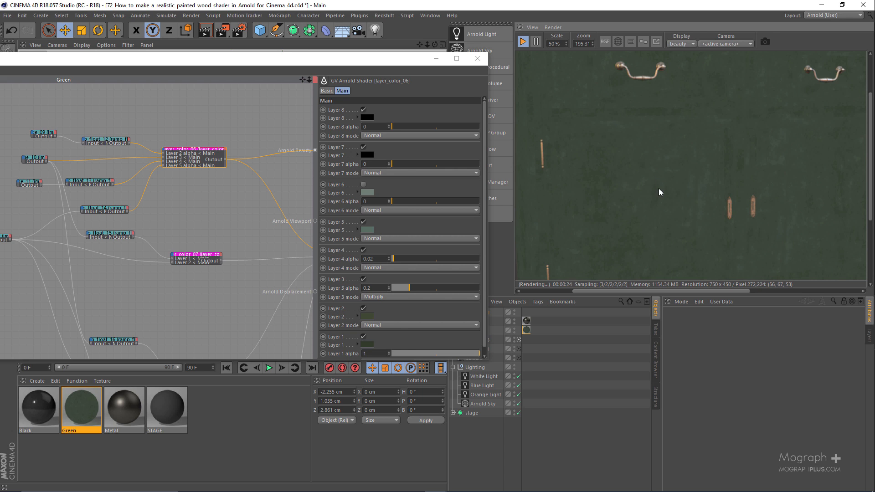
Set layer_color_07 as the beauty root to compare the same close-up of the sideboard with the color layer.
left_click(199, 262)
key("alt+w")
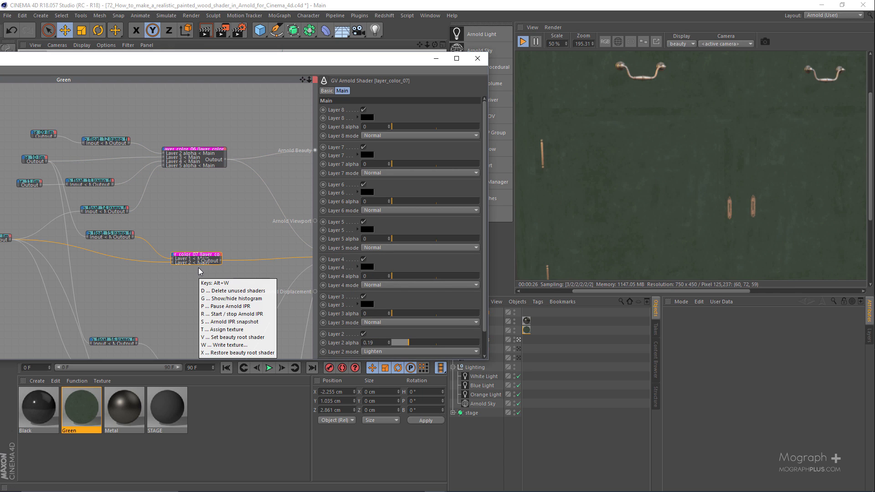
key("v")
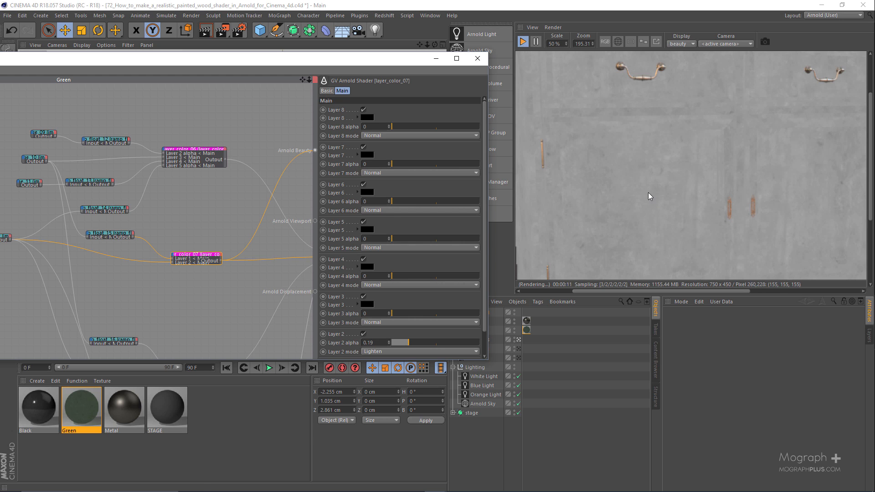
Check the ramp_float_15 node feeding layer_color_07, and preview its source texture image_10 on the whole sideboard.
scroll(188, 275, "up", 3)
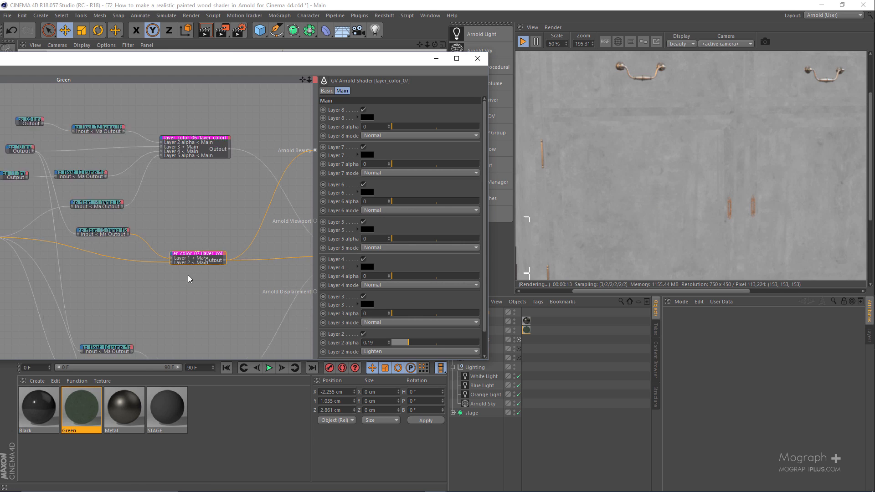
middle_click_drag(173, 222, 304, 224, "alt")
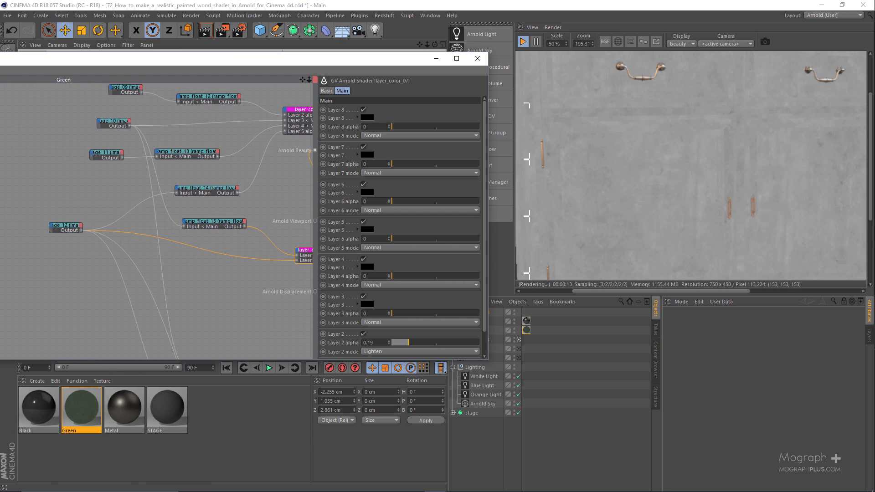
left_click(212, 223)
middle_click_drag(212, 223, 166, 262, "alt")
middle_click_drag(111, 194, 151, 219, "alt")
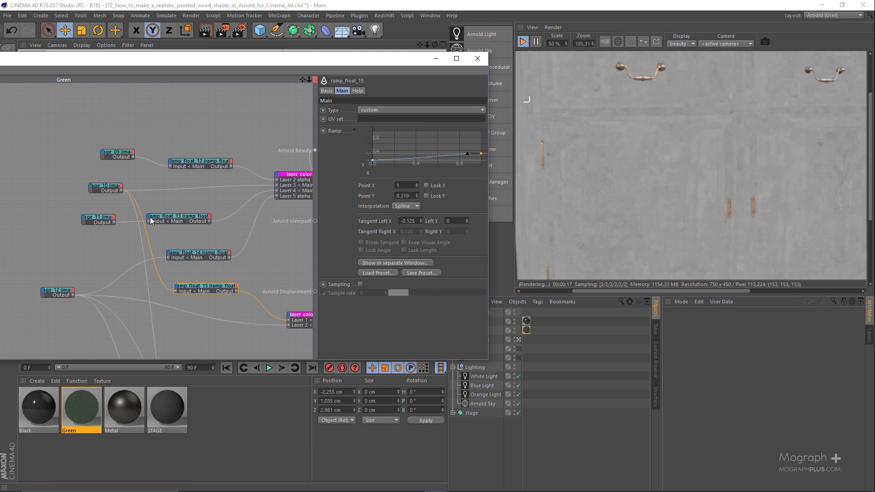
left_click(99, 189)
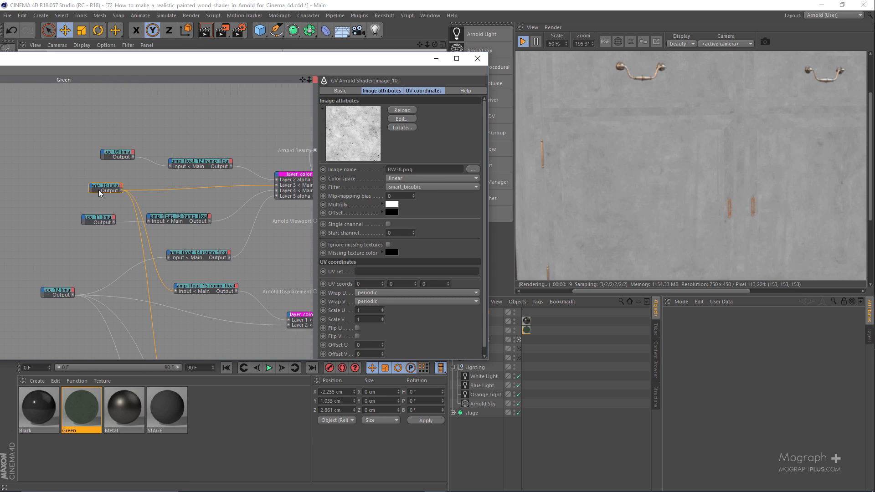
key("alt+w")
key("v")
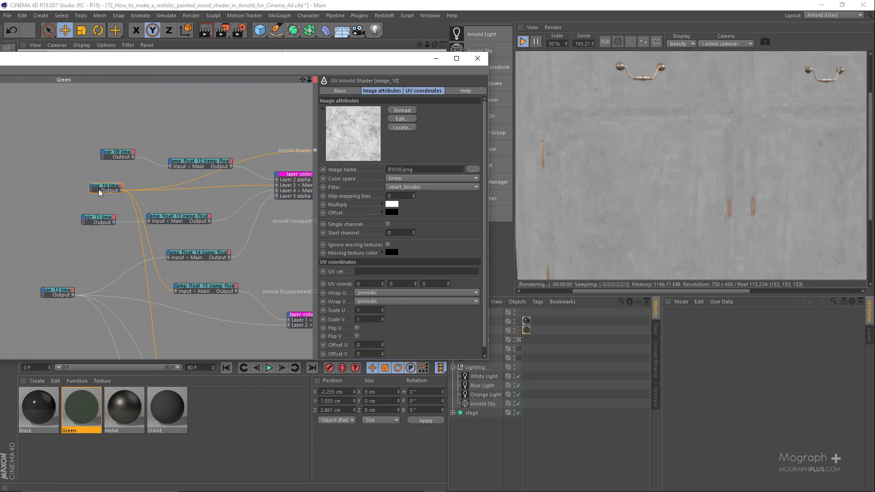
scroll(733, 132, "down", 2)
scroll(732, 128, "down", 1)
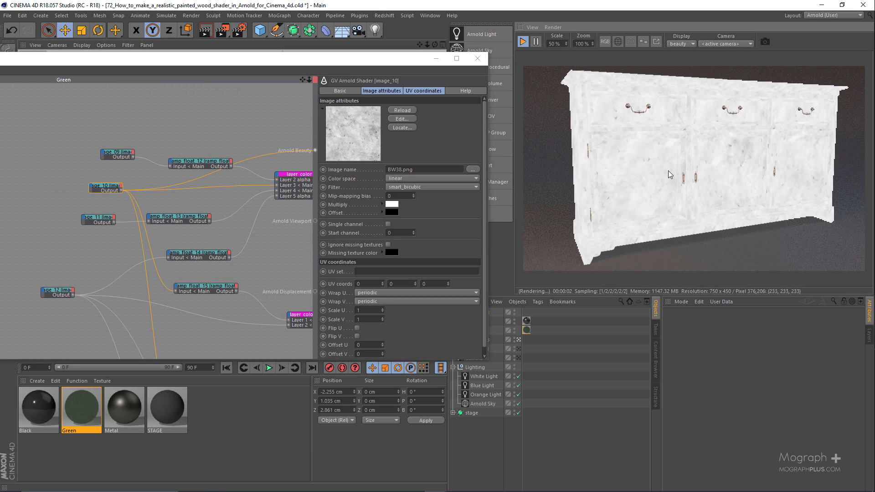
Preview ramp_float_15 as the beauty root and select the first point of its ramp curve to check its values.
middle_click_drag(167, 233, 0, 197, "alt")
scroll(274, 211, "down", 1)
middle_click_drag(156, 228, 299, 207, "alt")
left_click(178, 208)
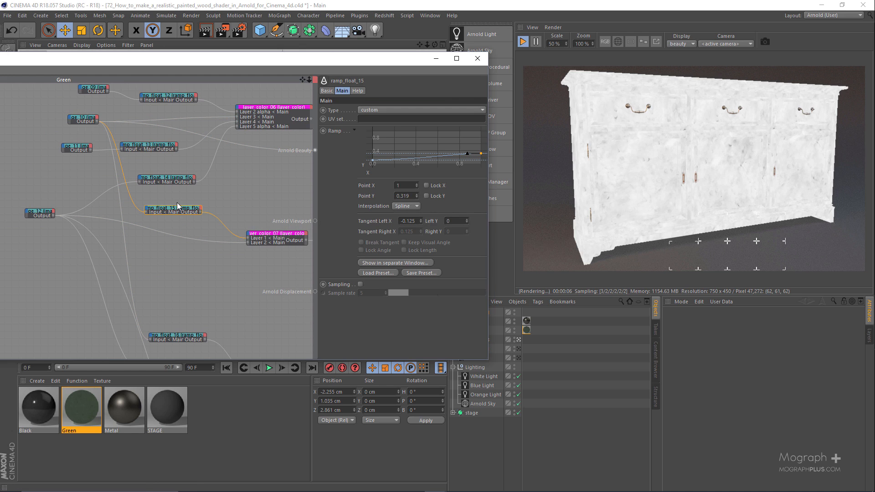
key("alt+w")
key("v")
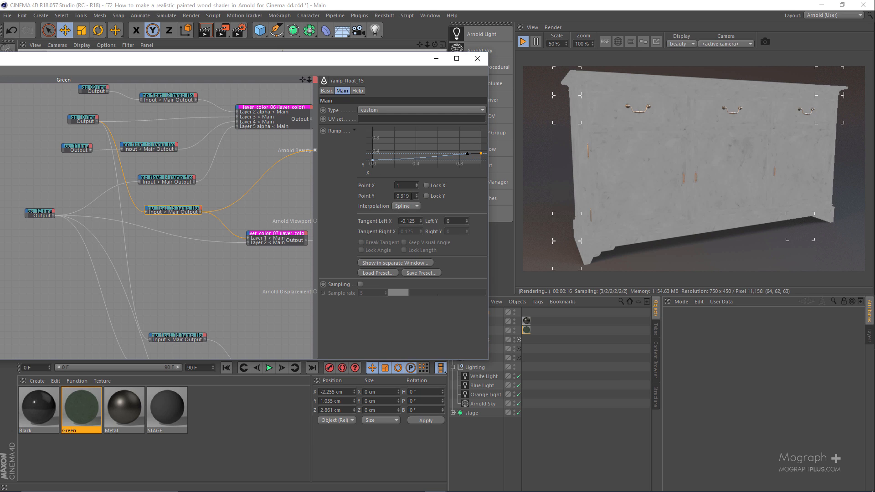
left_click(374, 159)
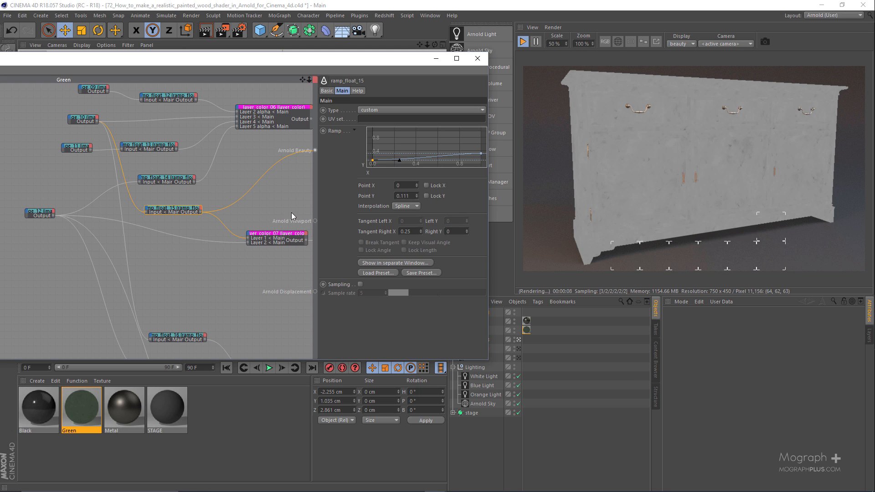
Review the layer settings of layer_color_07 and preview its second input, image_12, as the beauty root.
left_click(268, 232)
scroll(360, 242, "down", 2)
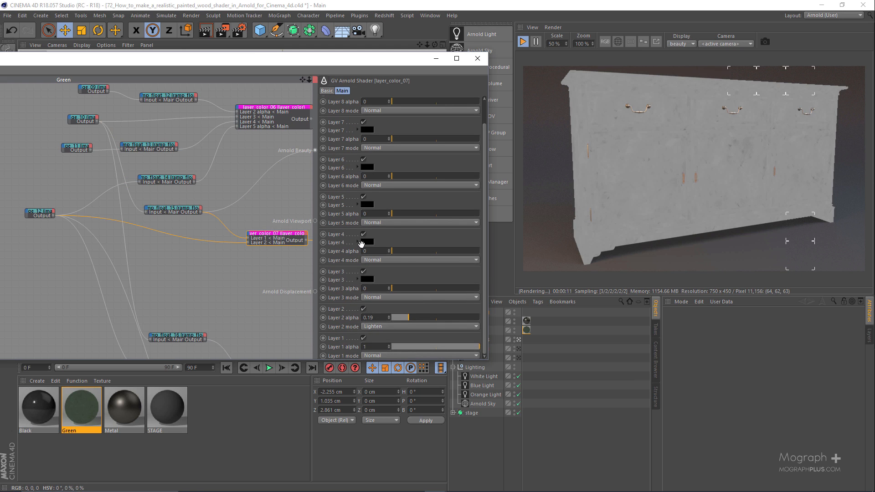
left_click(38, 213)
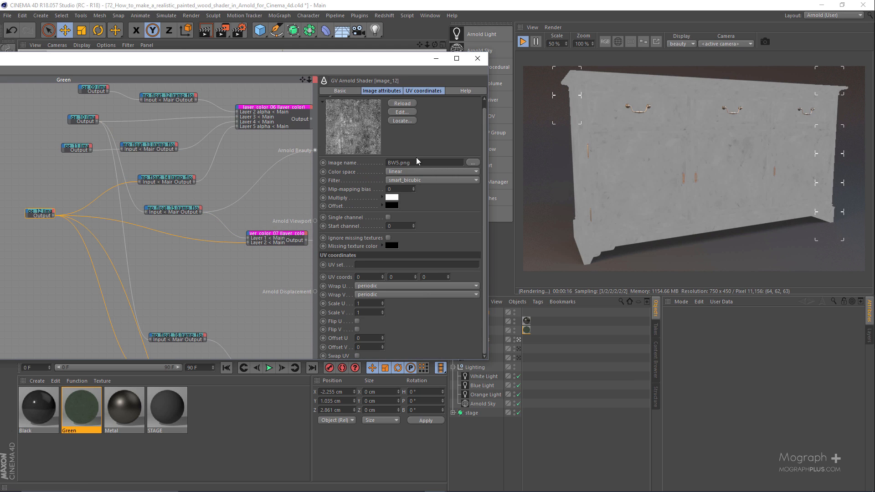
key("alt+w")
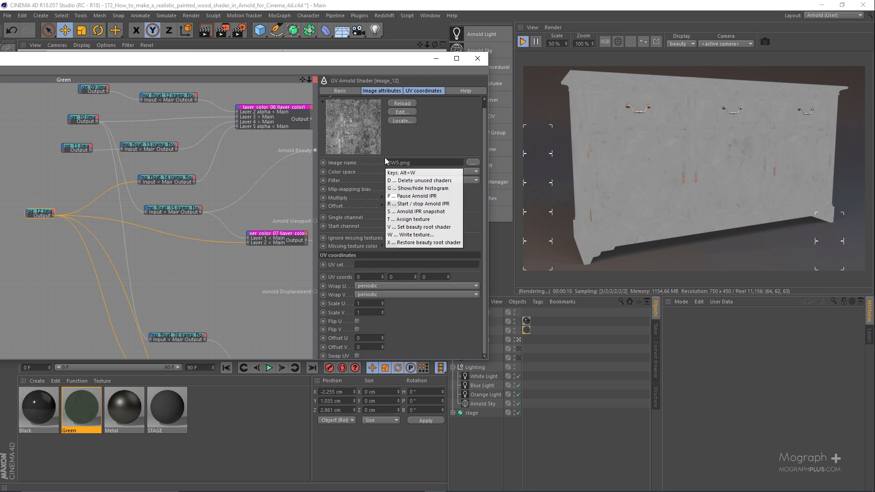
key("b")
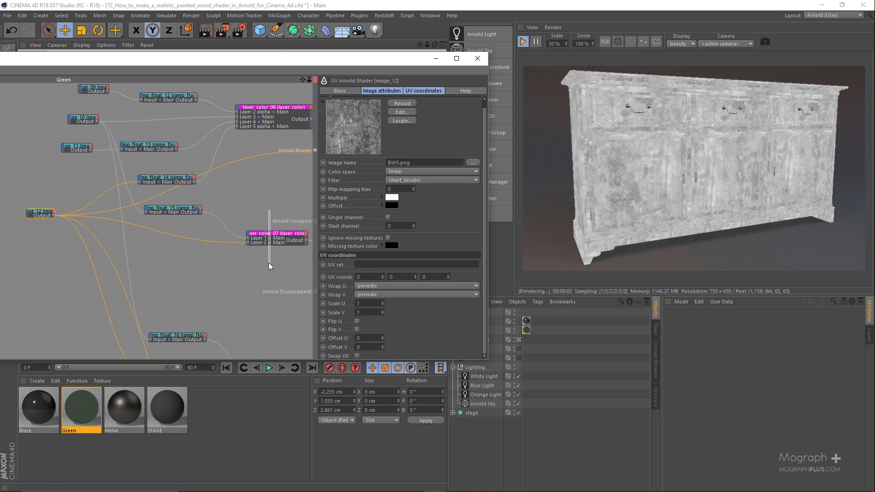
Restore layer_color_07 as the beauty root and raise its layer 2 alpha to 1 and back to 0.19 to compare.
left_click_drag(269, 263, 269, 265)
key("alt+w")
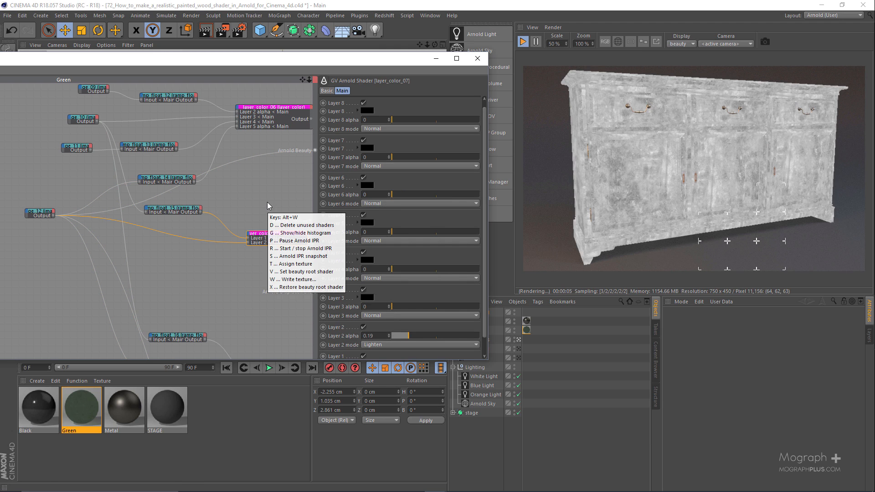
key("s")
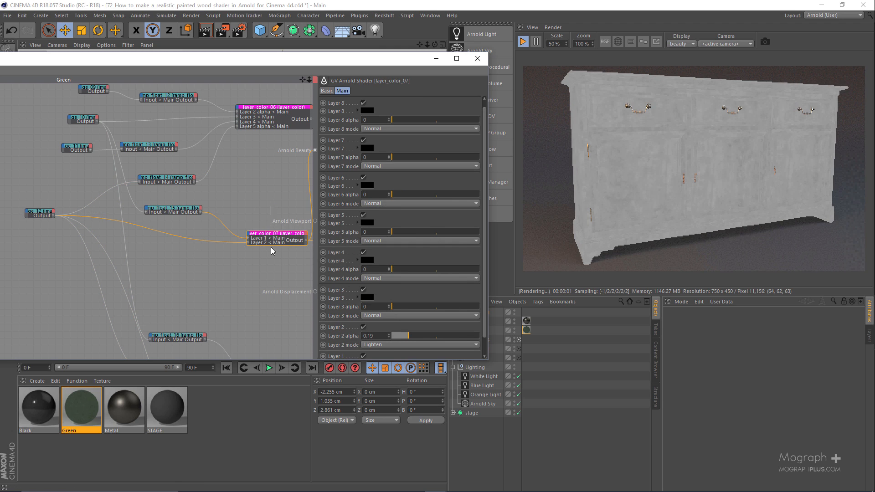
scroll(328, 249, "down", 2)
left_click_drag(328, 249, 328, 251)
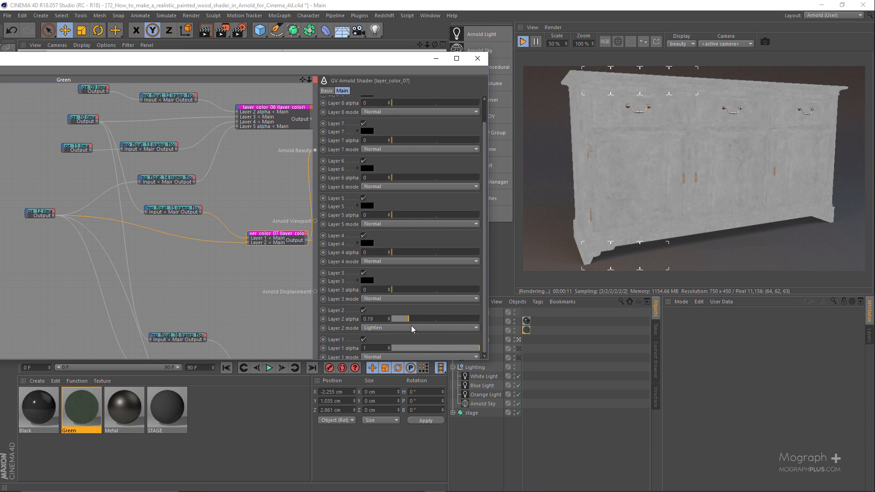
left_click_drag(461, 319, 481, 321)
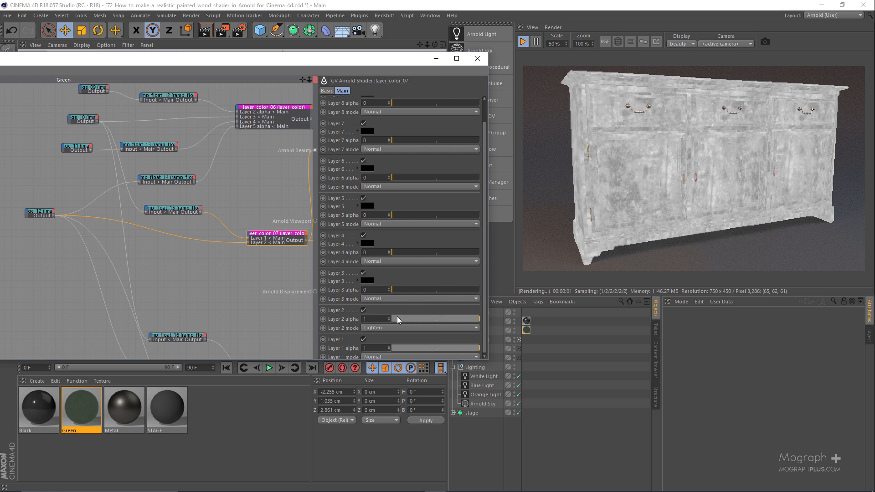
left_click_drag(420, 319, 414, 321)
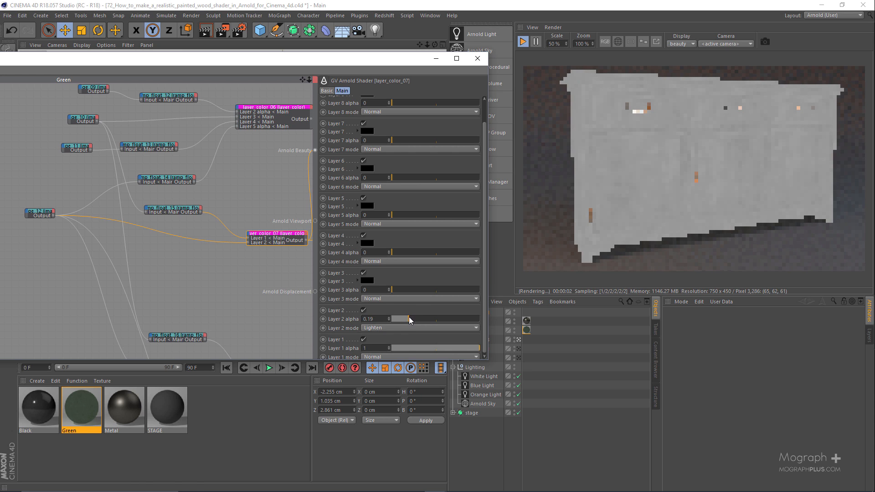
Preview the layer_color_08 node on the sideboard by making it the beauty root.
scroll(188, 232, "down", 3)
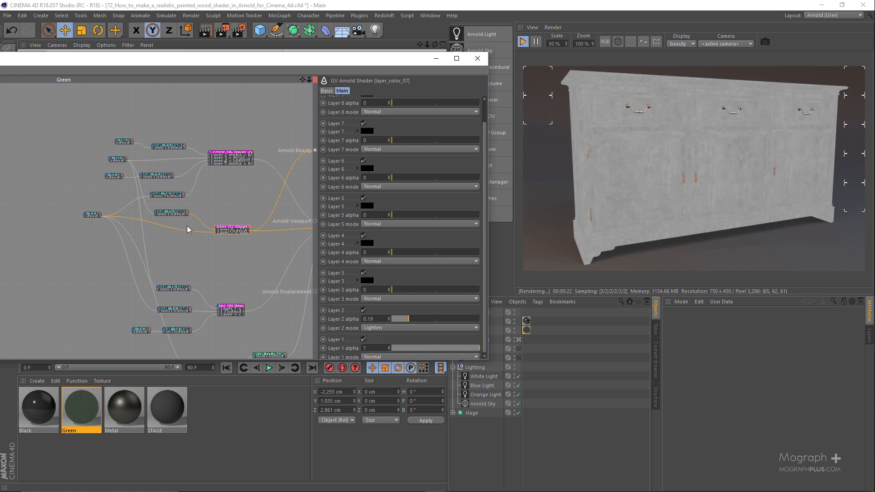
middle_click_drag(219, 222, 172, 180, "alt")
scroll(206, 209, "up", 2)
mouse_move(206, 210)
middle_mouse_down("alt")
mouse_move(143, 207)
mouse_move(212, 201)
middle_mouse_up("alt")
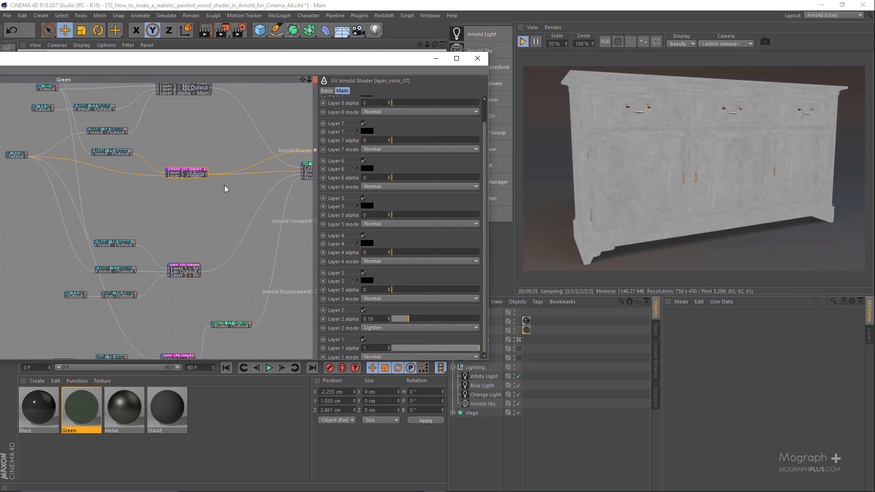
left_click(182, 269)
key("v")
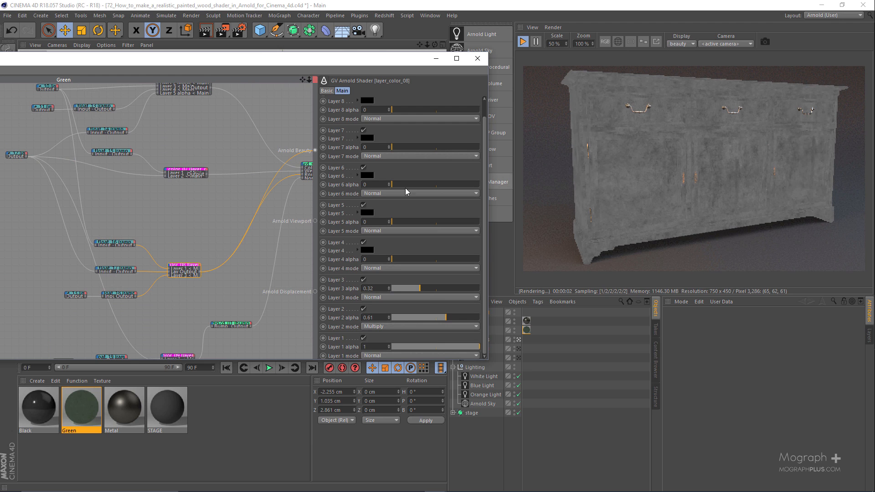
Switch the beauty root back to layer_color_07 and examine the sideboard's door area up close.
scroll(201, 226, "up", 1)
left_click_drag(196, 192, 197, 194)
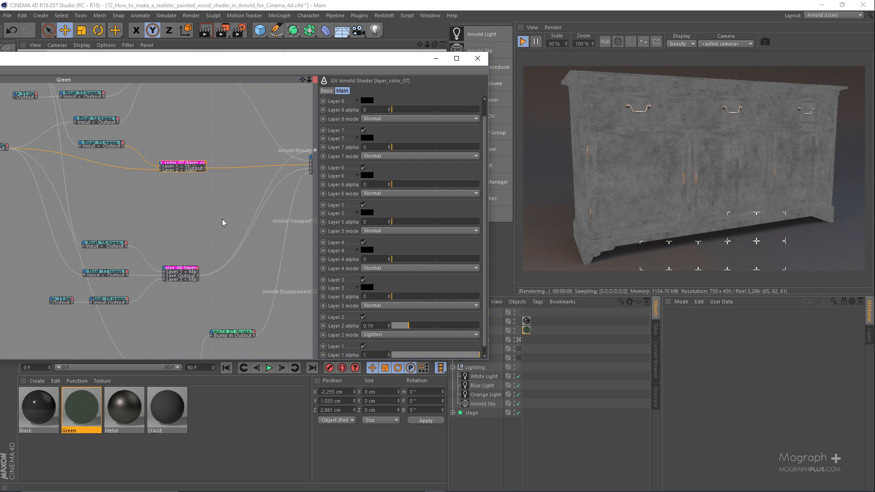
scroll(194, 183, "up", 3)
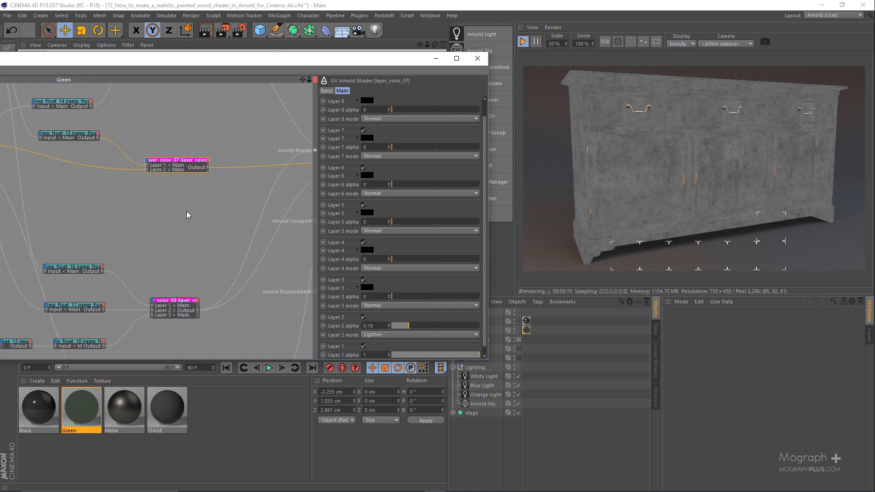
key("alt+w")
key("c")
scroll(607, 172, "up", 4)
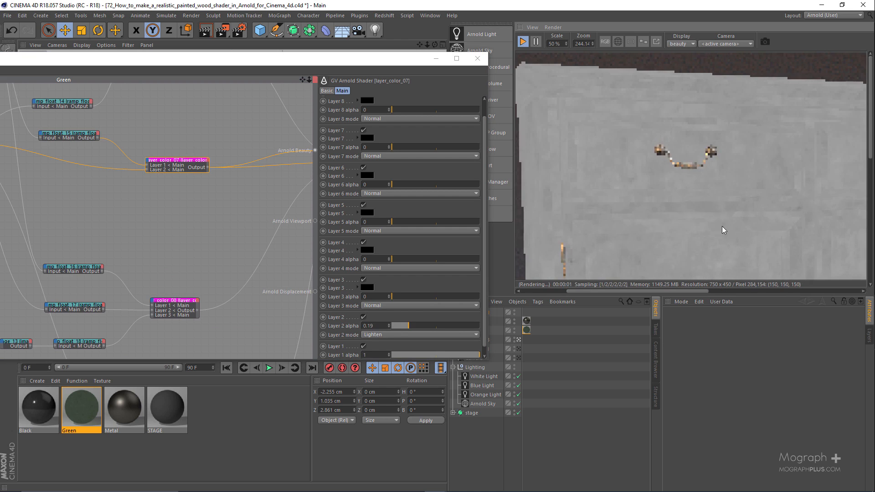
middle_click_drag(722, 226, 678, 106)
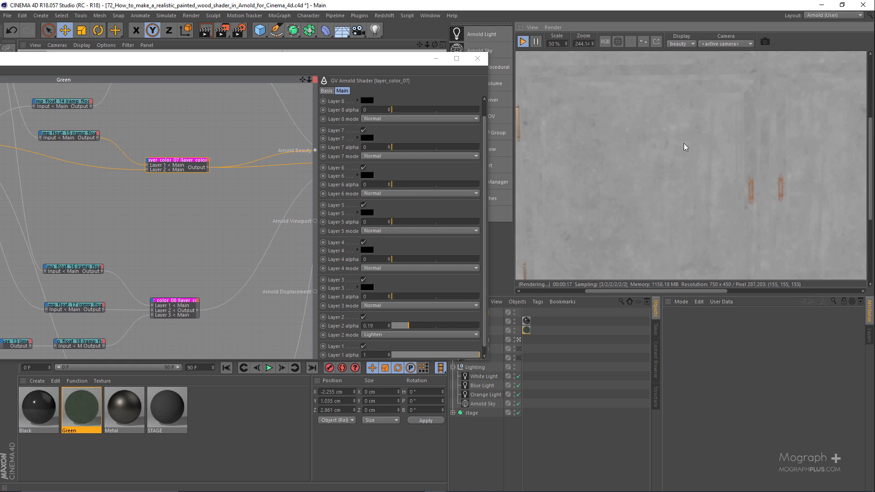
Make layer_color_08 the beauty root for the close-up and switch off its layers 3 and 2.
left_click(178, 314)
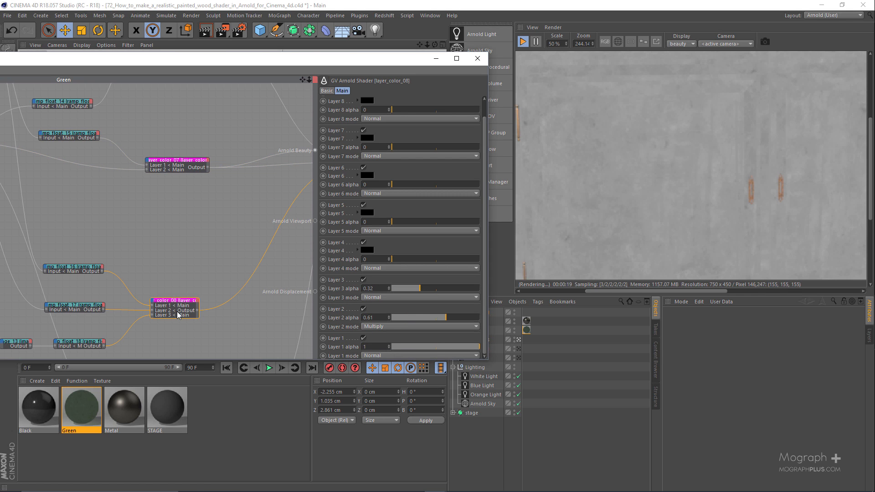
key("alt+w")
key("v")
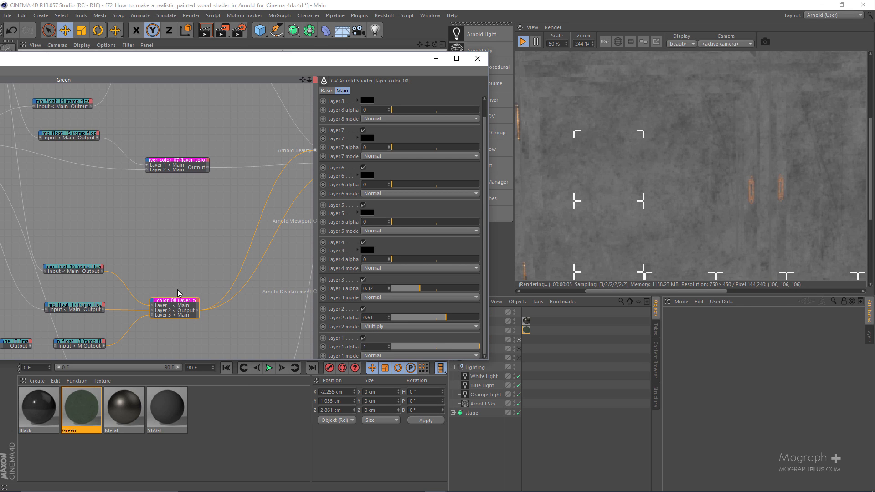
left_click(363, 280)
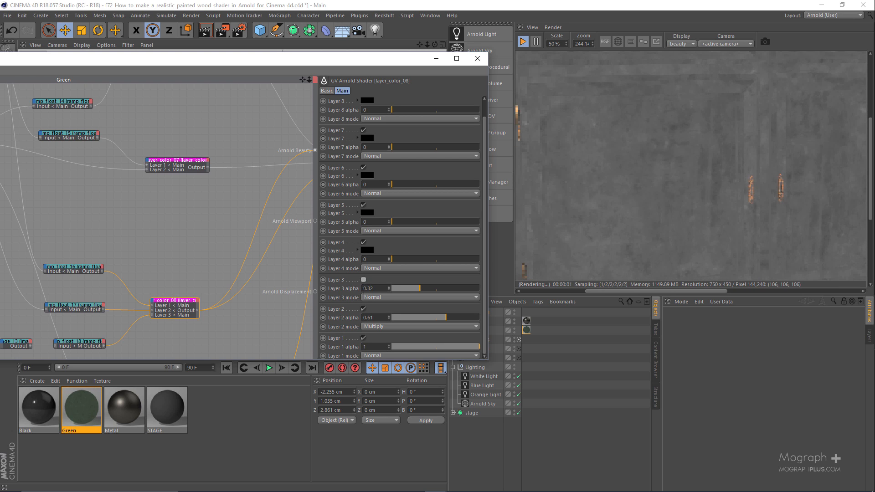
left_click(363, 309)
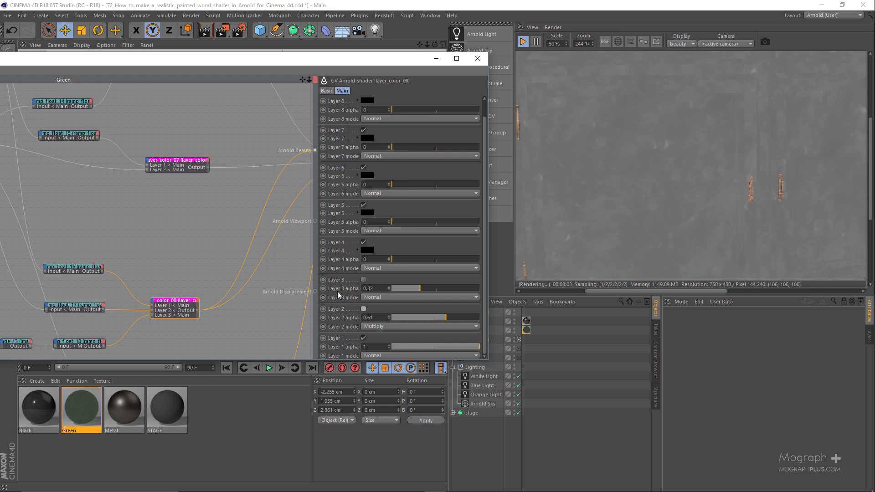
Switch layer_color_08's layers 2 and 3 back on and move the image_12 node farther from the ramps it feeds.
left_click(364, 309)
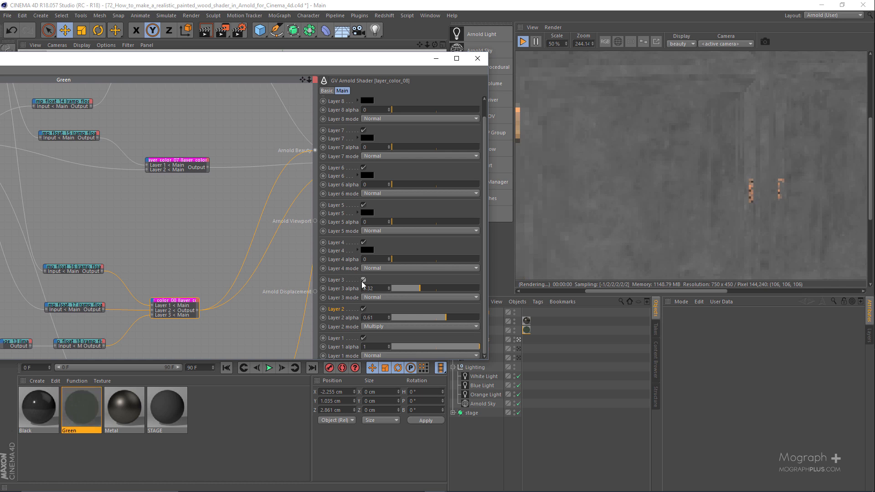
scroll(87, 155, "down", 2)
middle_click_drag(81, 230, 169, 219, "alt")
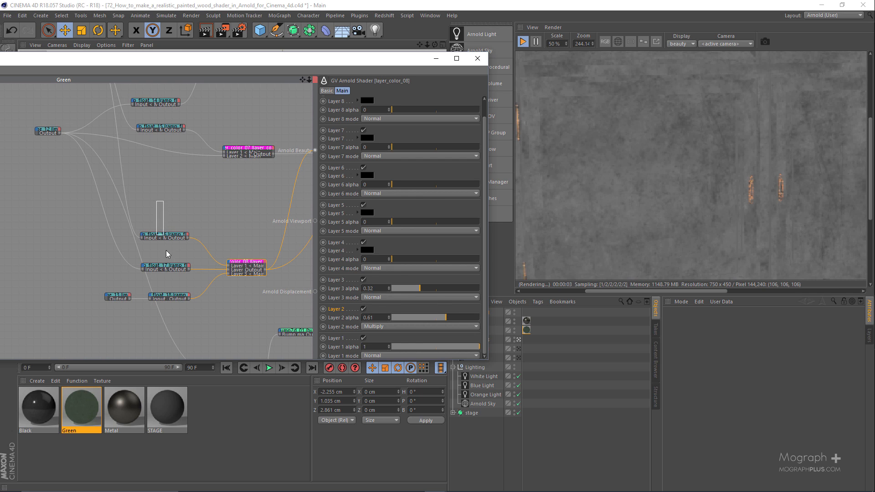
left_click_drag(42, 133, 16, 137)
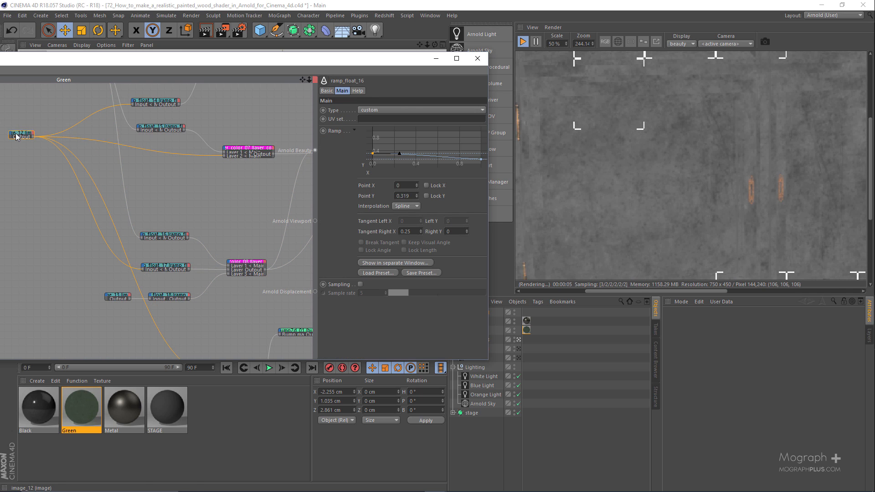
Inspect ramp_float_16 and the image_10 node with BW38.png that feeds it.
left_click(167, 237)
middle_click_drag(102, 119, 122, 191, "alt")
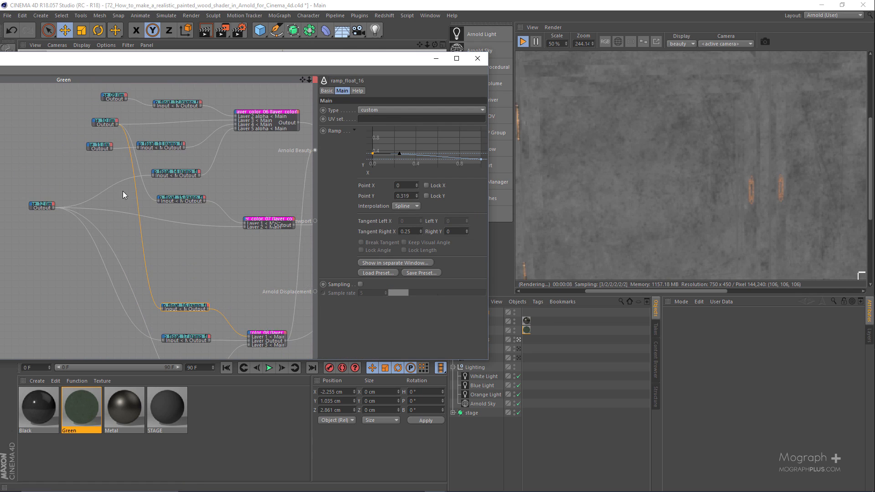
left_click(103, 122)
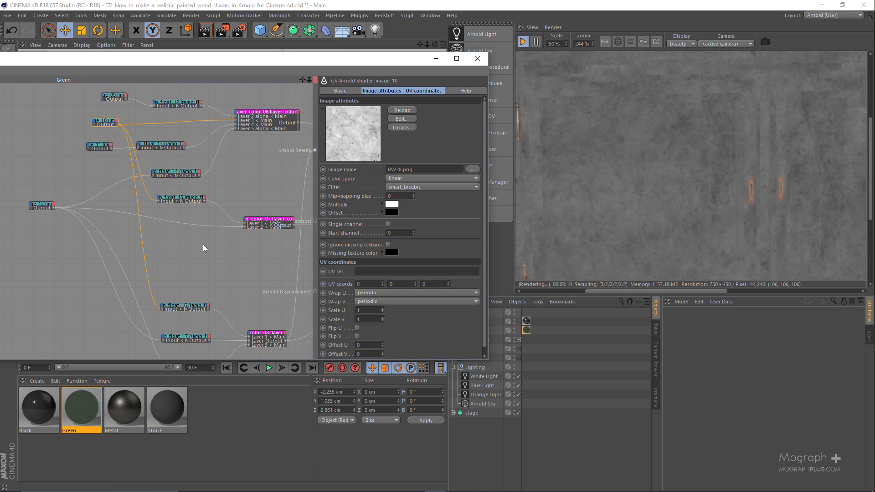
middle_click_drag(196, 309, 188, 258, "alt")
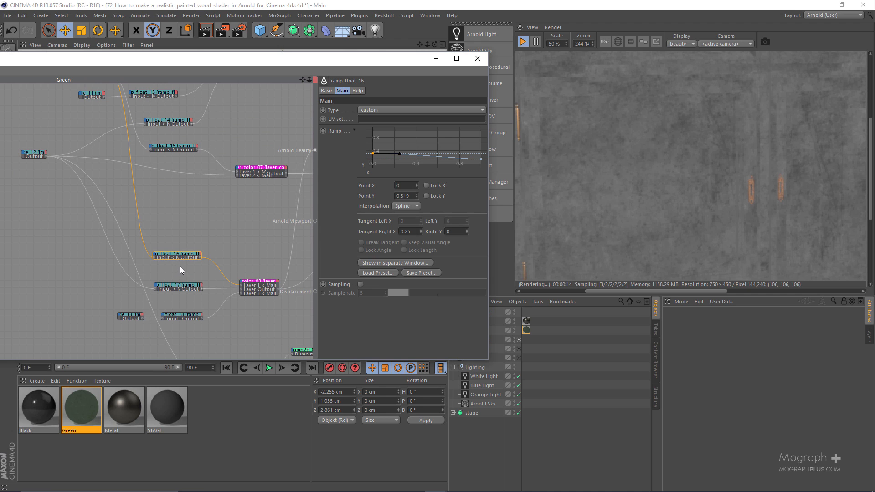
Preview ramp_float_16 as the beauty root and check the end points of its curve against the sideboard close-up.
key("alt+w")
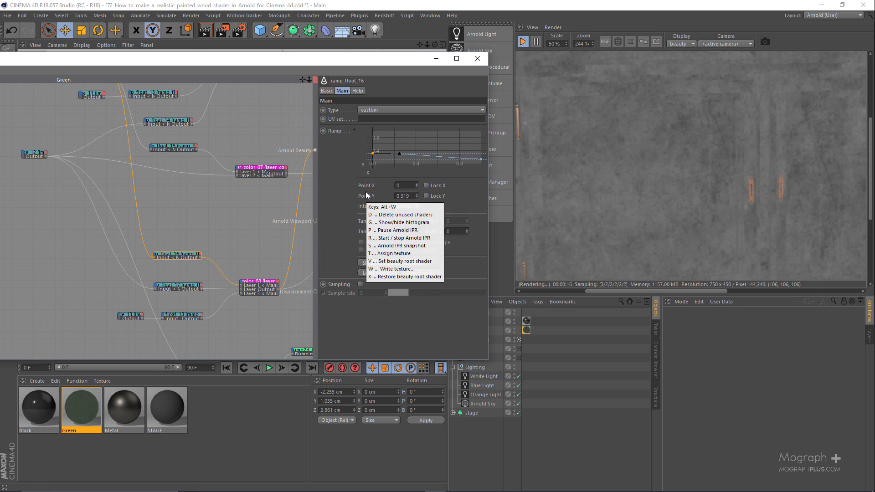
key("v")
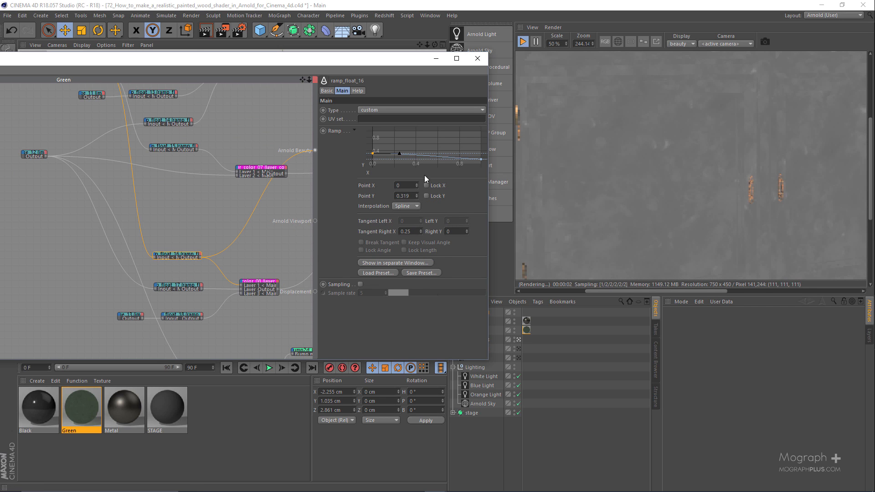
left_click_drag(387, 143, 357, 157)
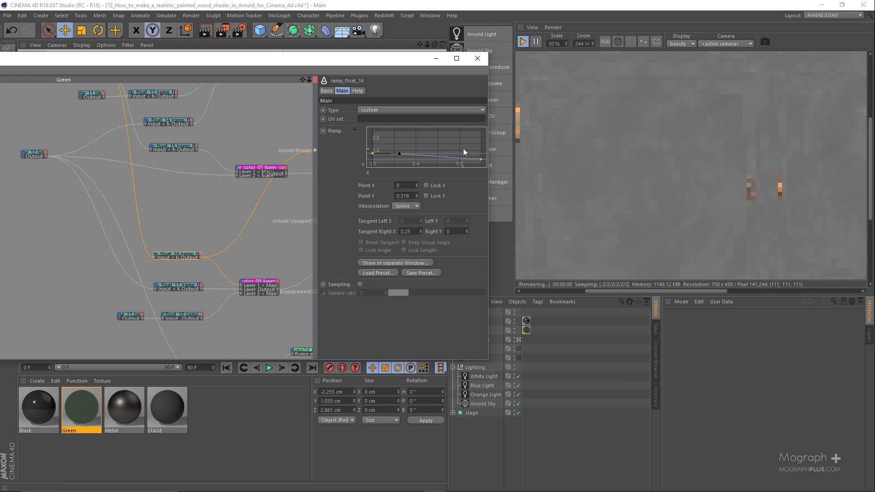
left_click_drag(463, 150, 498, 166)
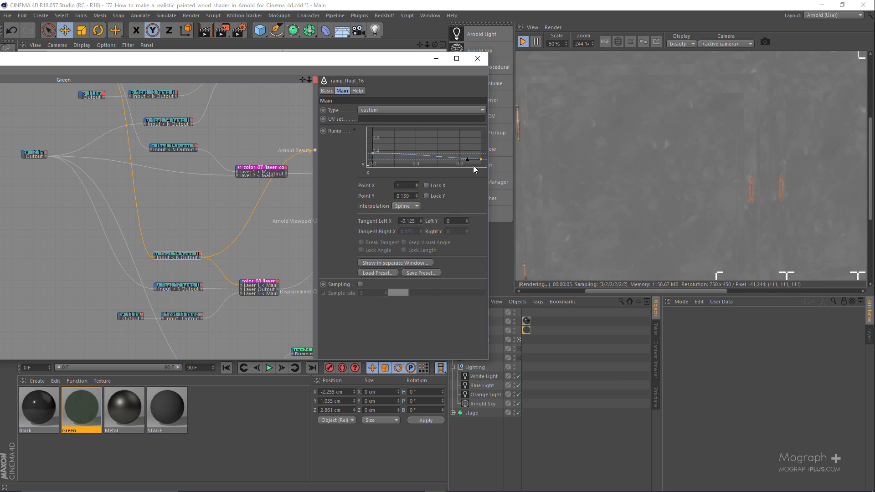
scroll(658, 140, "down", 2)
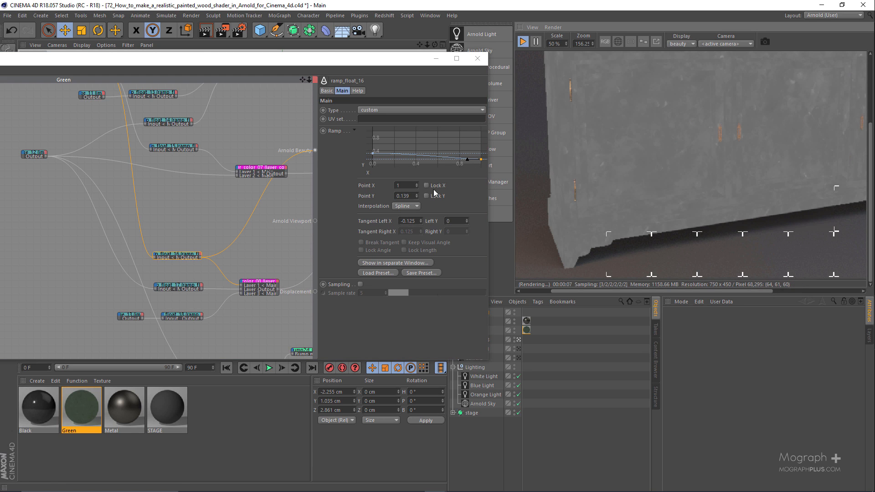
scroll(627, 133, "up", 1)
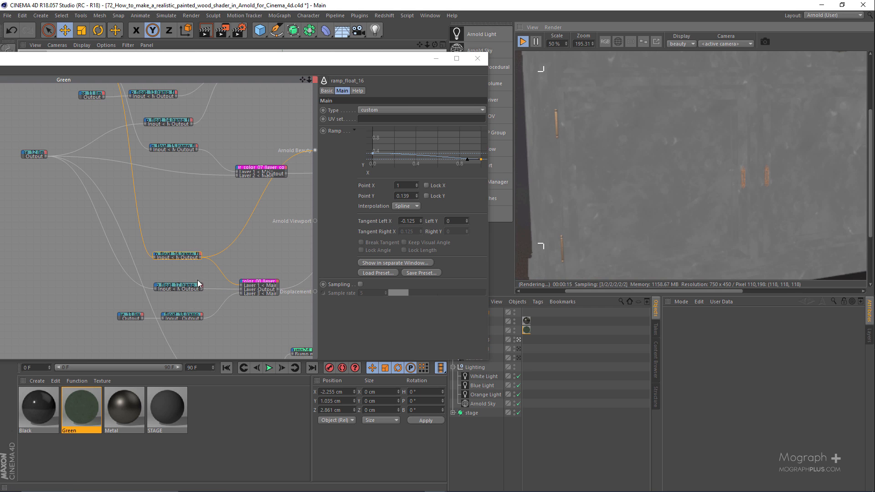
Preview the image_12 texture as the beauty root and view it on the whole sideboard.
left_click(33, 154)
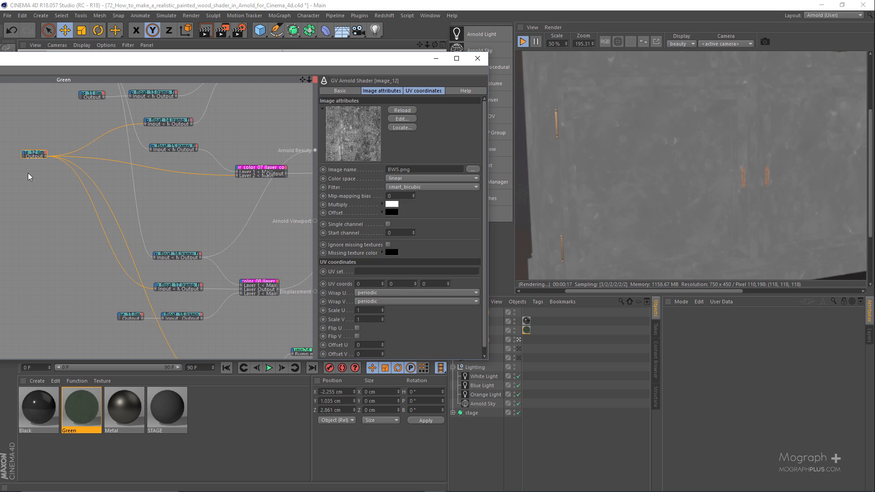
key("alt+w")
key("b")
left_click_drag(599, 237, 593, 185)
scroll(592, 185, "down", 2)
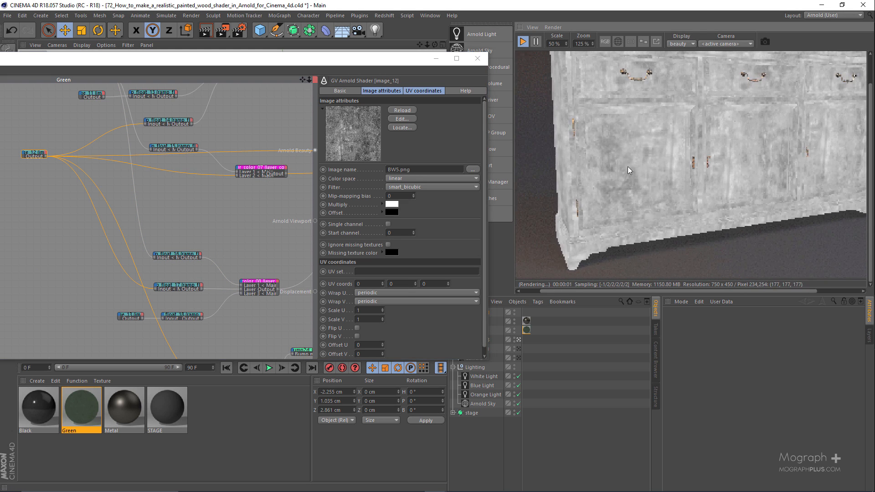
scroll(627, 166, "down", 1)
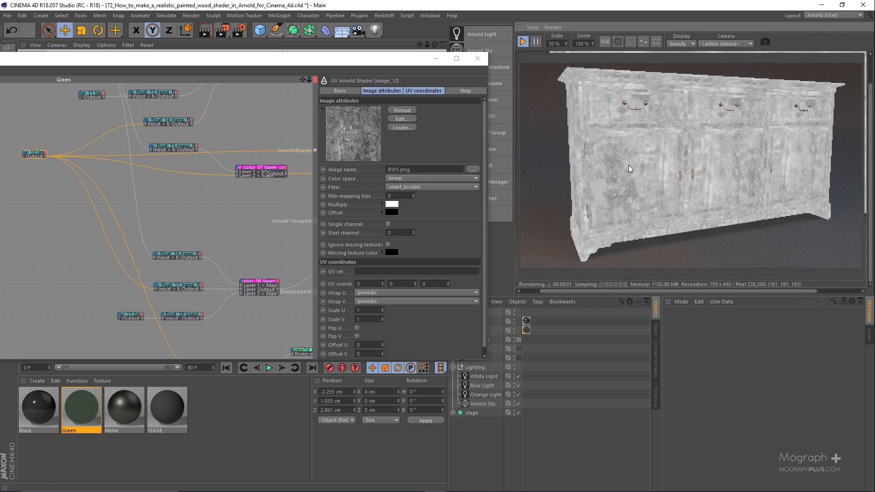
Make ramp_float_17 the beauty root to preview the remapped image_12 texture on the sideboard.
left_click(182, 296)
key("alt+w")
key("b")
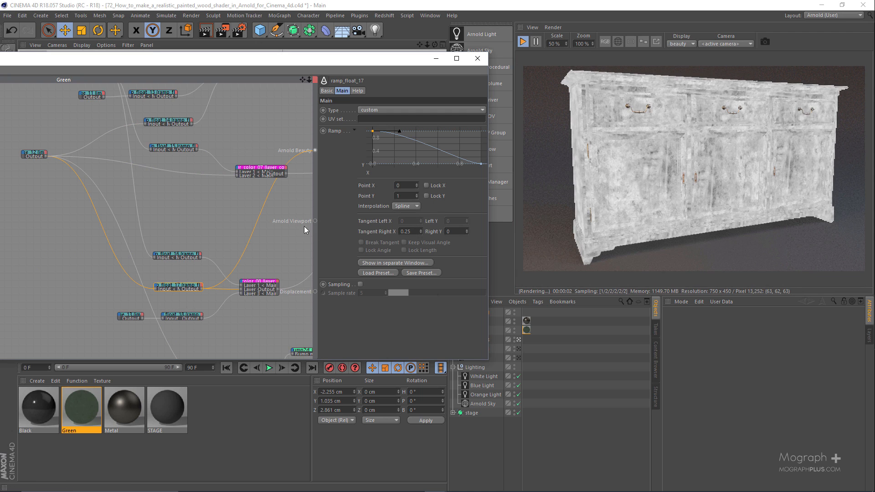
Set layer_color_08 as the beauty root and switch its layer 2 off and on again to compare.
left_click(258, 280)
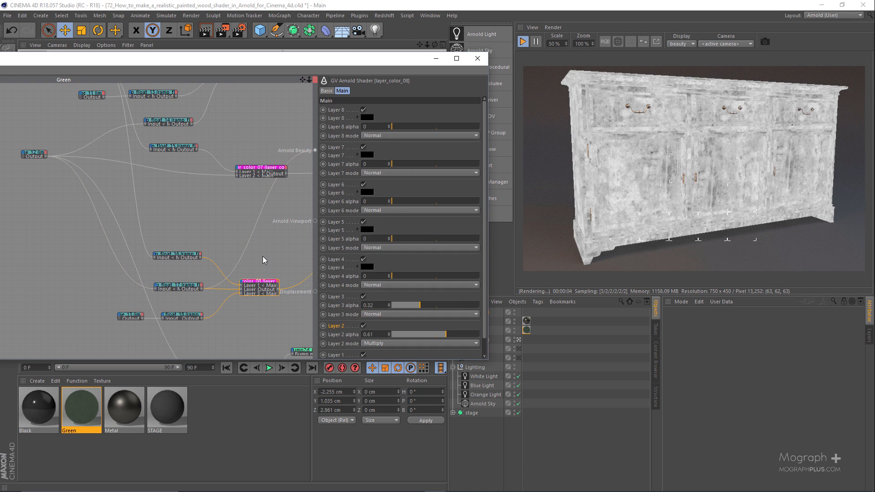
key("alt+w")
key("b")
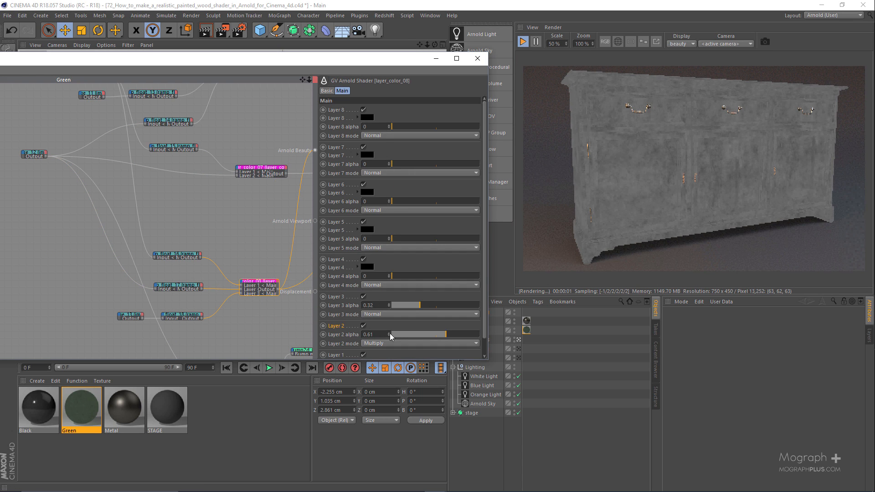
scroll(340, 340, "down", 1)
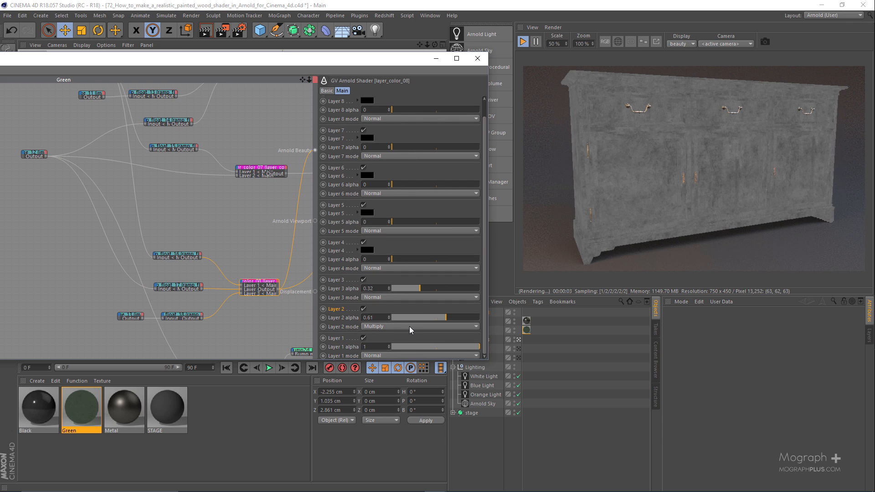
left_click(364, 309)
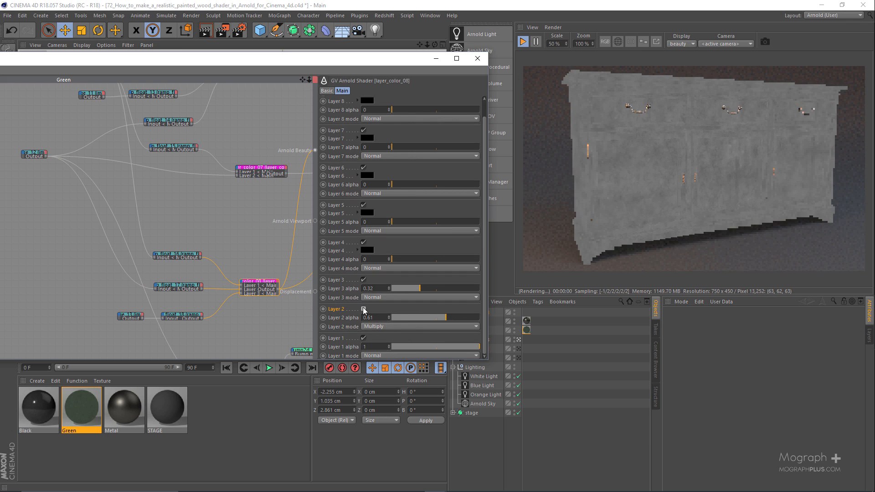
left_click(364, 309)
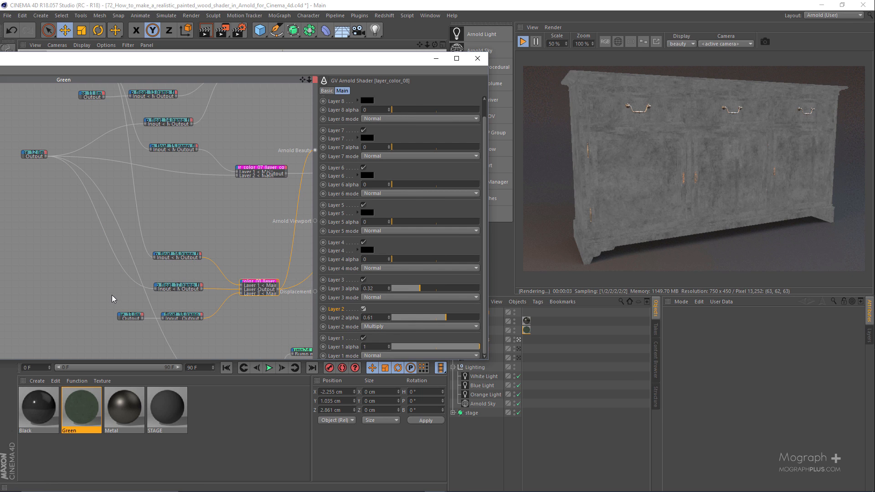
Inspect the image_13 node with BW22.png and preview it on the whole sideboard as the beauty root.
left_click(134, 318)
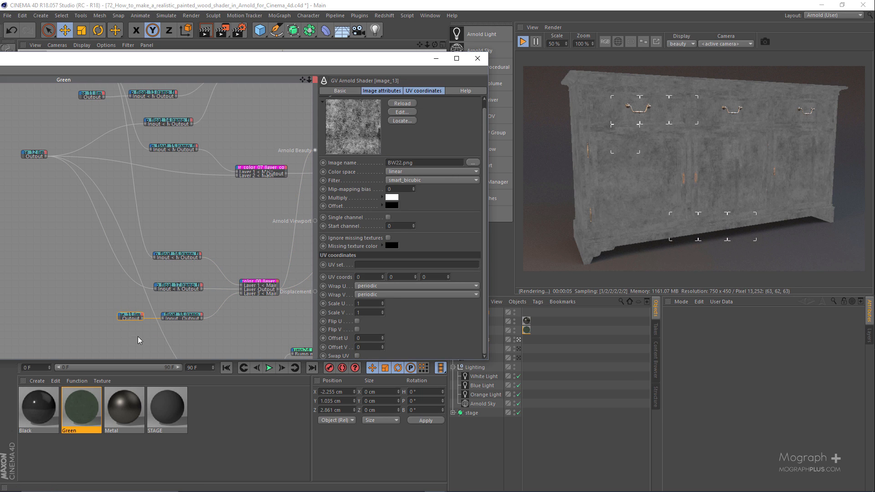
scroll(603, 217, "up", 2)
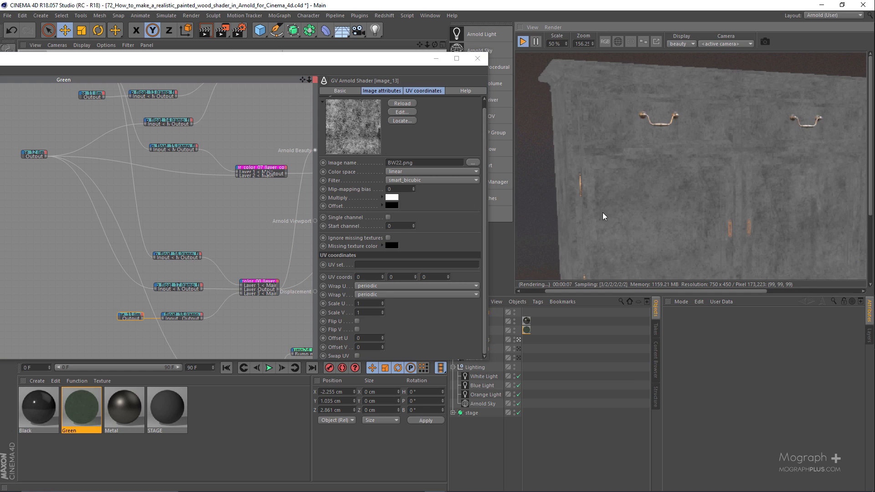
scroll(596, 202, "down", 1)
double_click(596, 202)
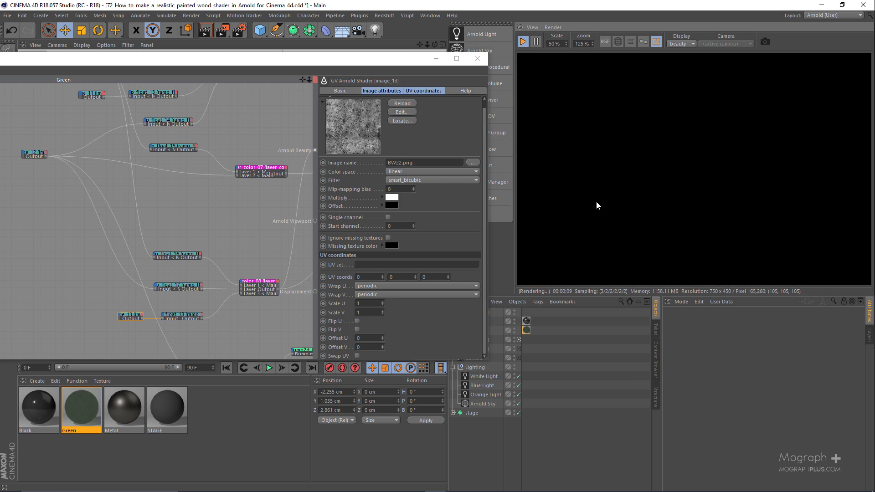
left_click(656, 42)
scroll(727, 172, "up", 1)
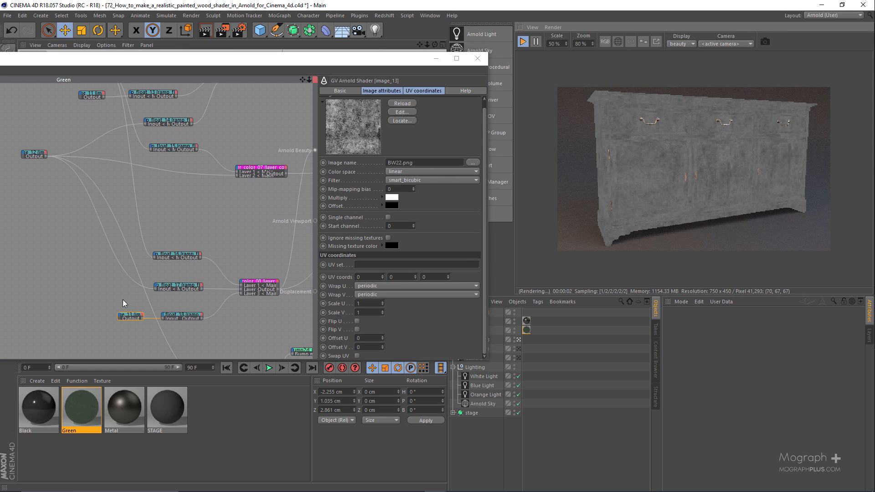
key("alt+w")
key("v")
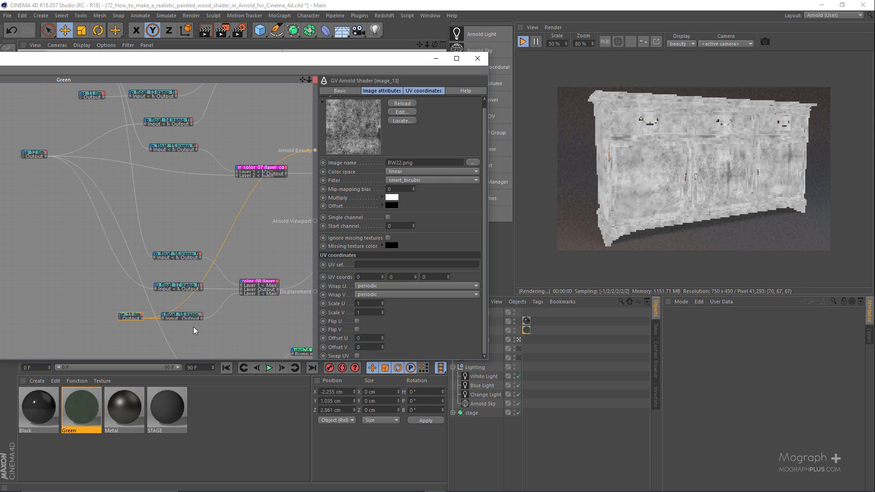
Preview ramp_float_18 on the sideboard by making it the beauty root.
left_click(188, 316)
key("alt+w")
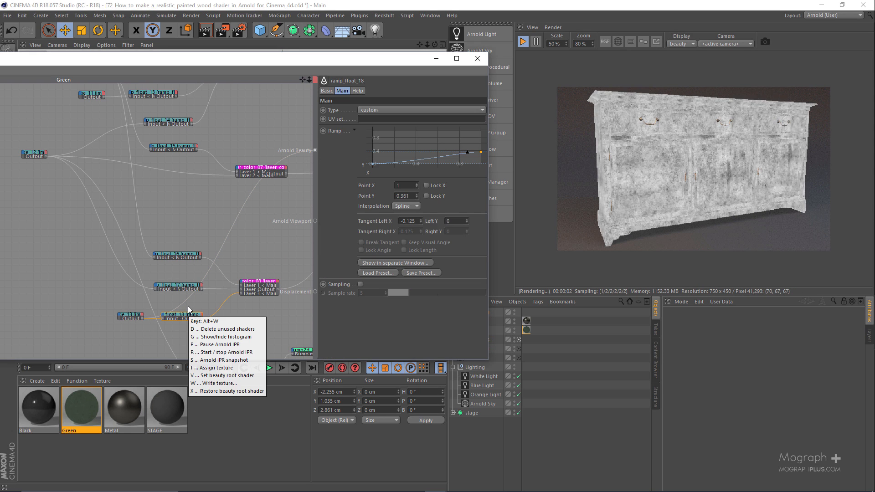
key("v")
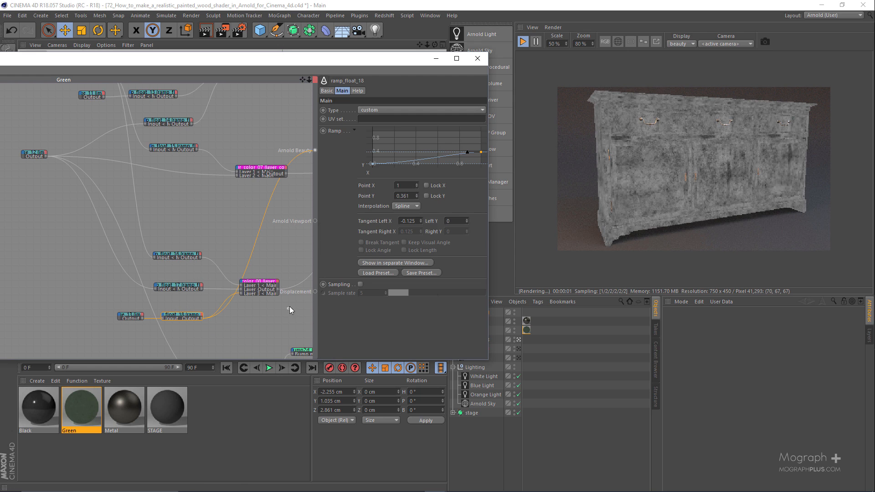
Return the beauty root to layer_color_08 and toggle its layer 3 off and on to compare the effect.
left_click(269, 287)
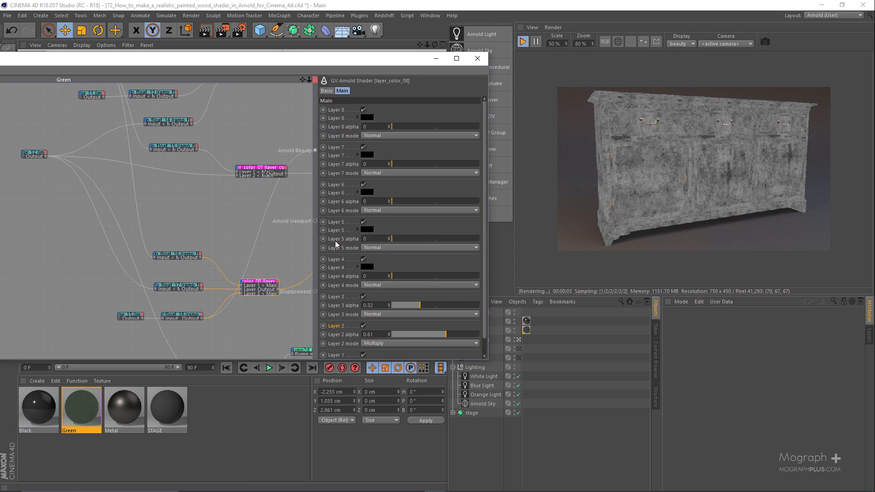
key("alt+w")
key("v")
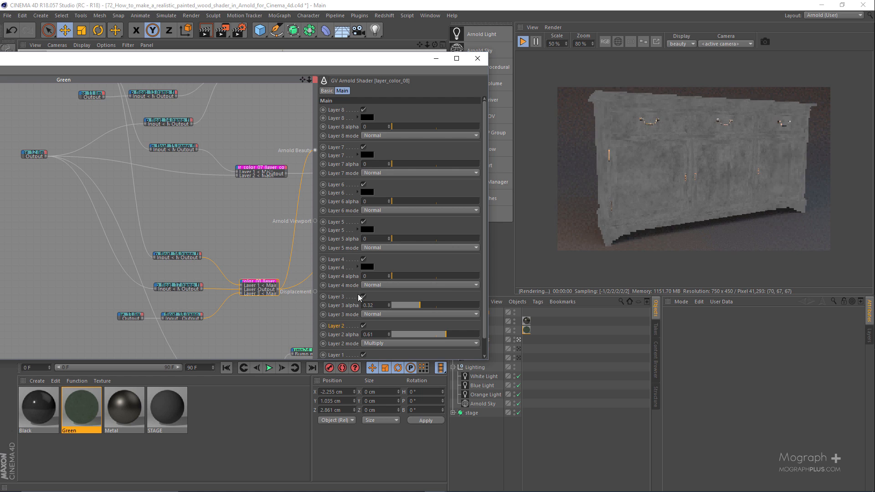
left_click(363, 297)
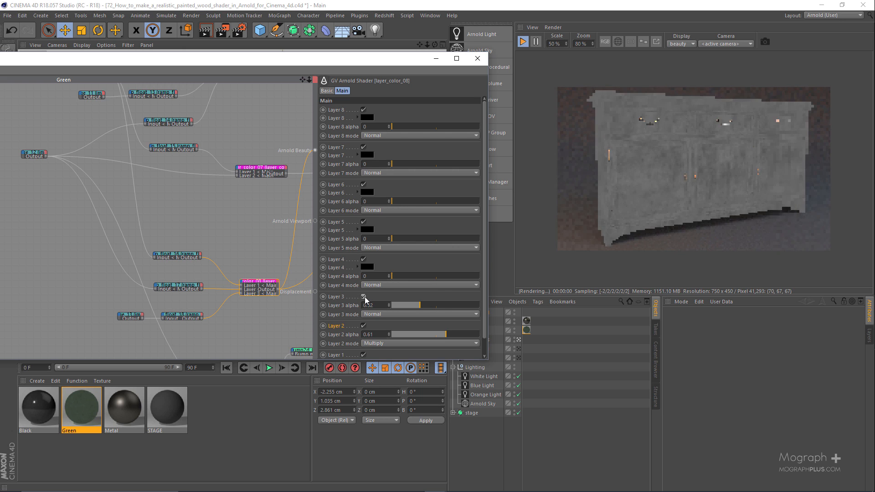
scroll(660, 208, "up", 1)
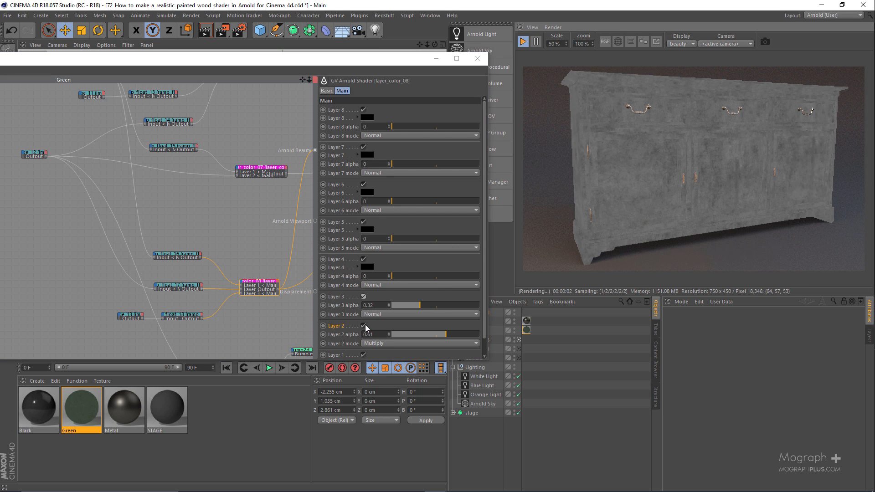
left_click(364, 297)
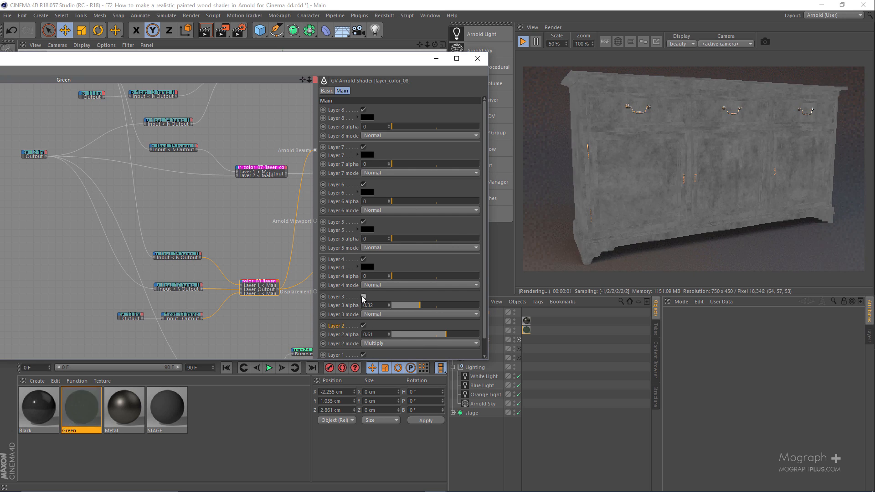
left_click(363, 297)
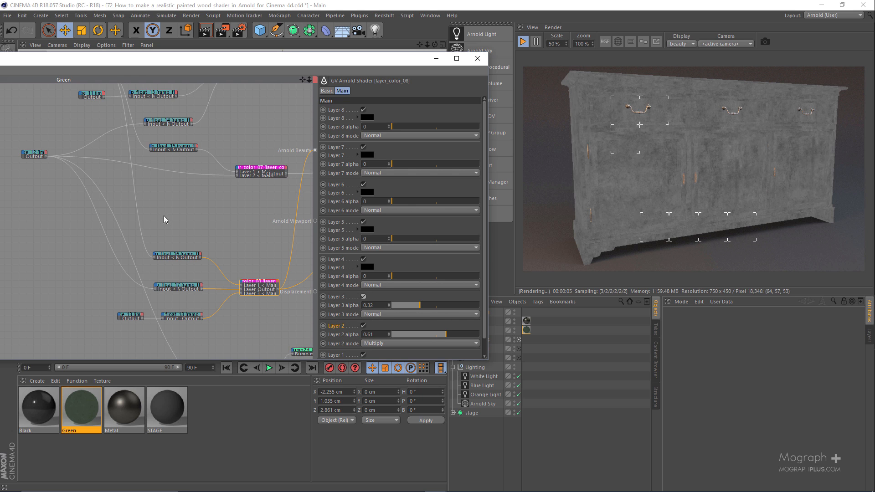
Inspect the standard_surface node of the Green material and the branches connected to it.
scroll(173, 217, "down", 5)
middle_click_drag(228, 250, 155, 261, "alt")
scroll(227, 250, "up", 2)
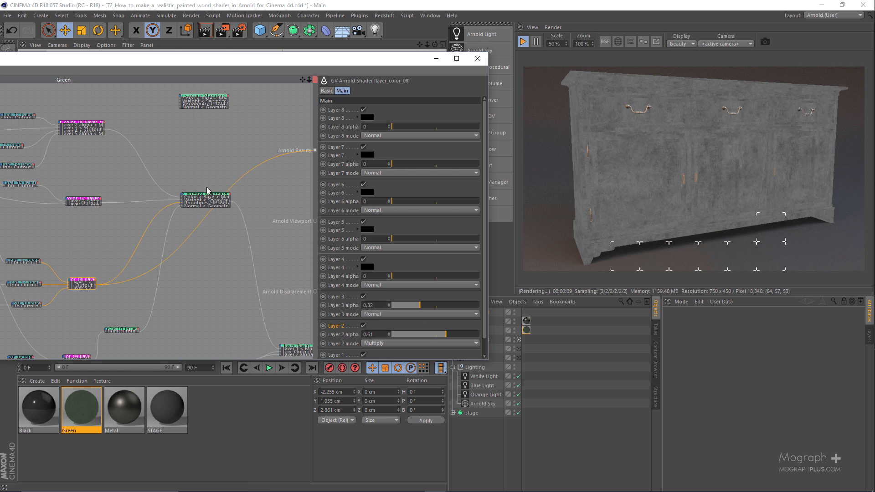
left_click_drag(209, 176, 194, 203)
middle_click_drag(162, 215, 209, 149, "alt")
mouse_move(201, 247)
middle_mouse_down("alt")
mouse_move(225, 215)
mouse_move(202, 255)
middle_mouse_up("alt")
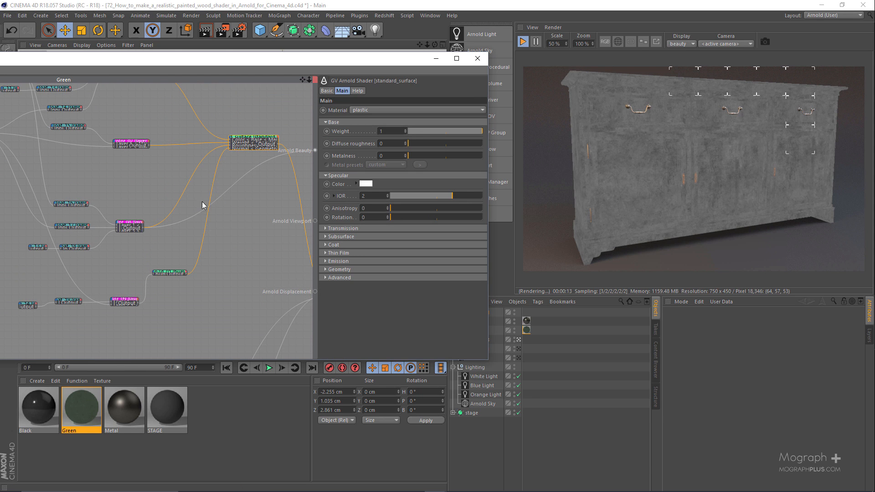
Follow the bump branch of the Green material to its start and inspect the image_14 node with BW38_blurred.png.
left_click(184, 250)
scroll(209, 165, "up", 7)
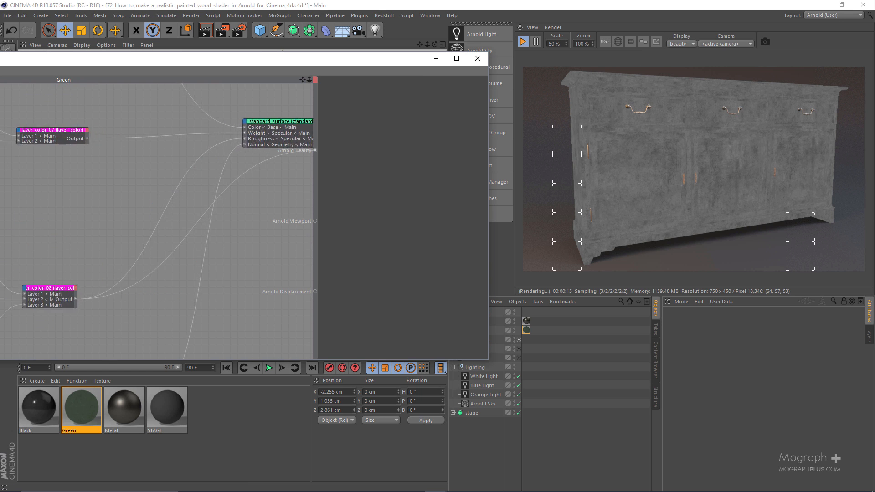
middle_click_drag(60, 295, 168, 148, "alt")
middle_click_drag(105, 274, 125, 240, "alt")
scroll(113, 270, "down", 2)
middle_click_drag(10, 274, 70, 269, "alt")
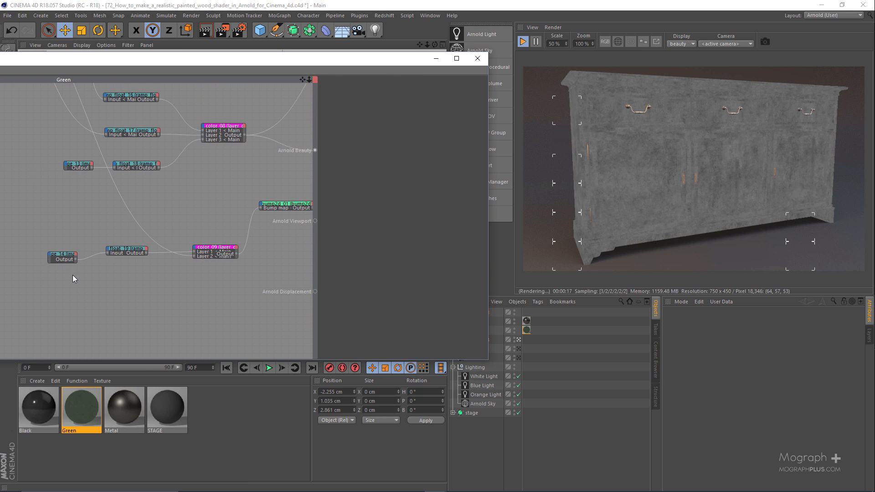
scroll(73, 275, "up", 2)
left_click(57, 254)
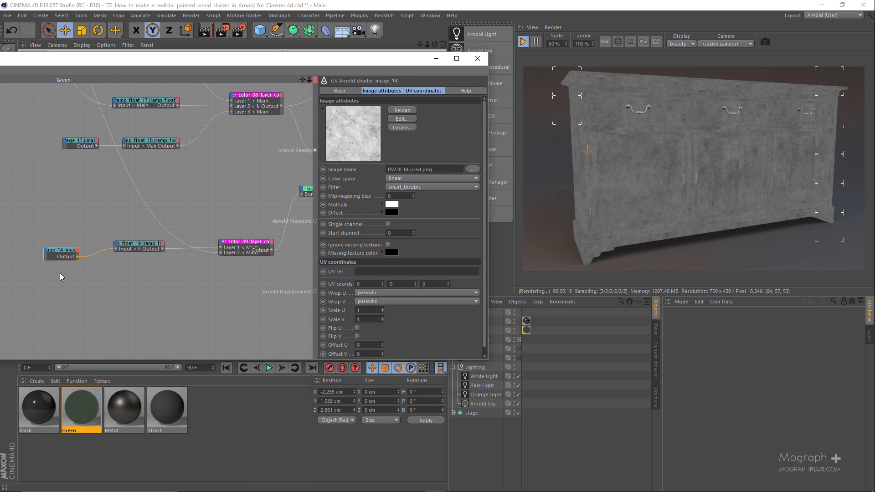
Inspect layer_color_09 in the bump branch and the image_12 texture node that feeds its layer 2.
left_click_drag(234, 274, 251, 278)
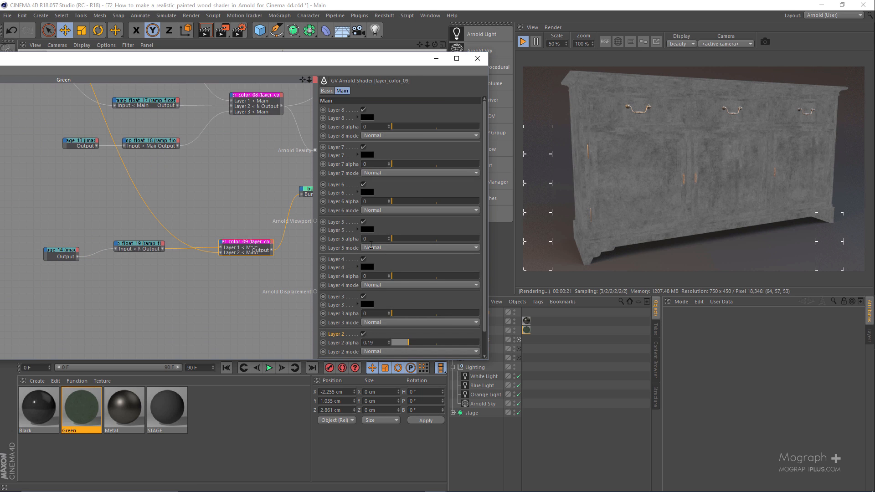
middle_click_drag(202, 230, 223, 328, "alt")
scroll(195, 193, "down", 5)
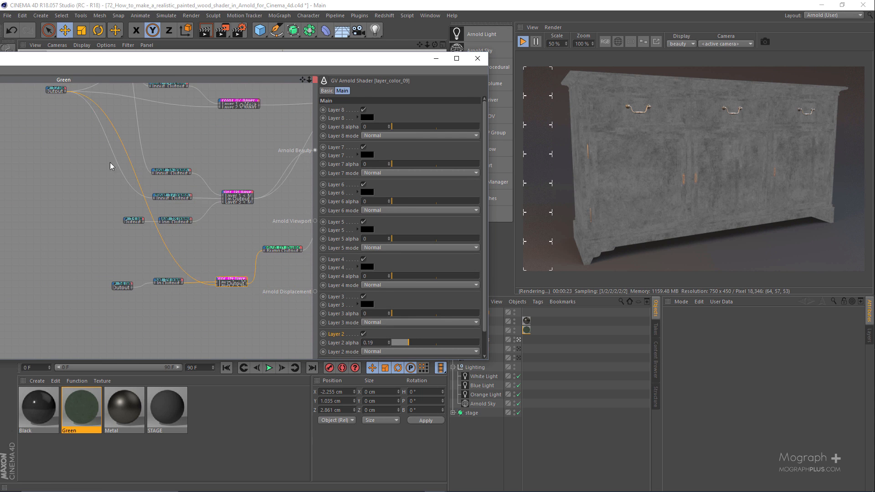
middle_click_drag(111, 162, 135, 208, "alt")
left_click_drag(58, 105, 91, 161)
middle_click_drag(104, 204, 101, 130, "alt")
scroll(205, 282, "up", 5)
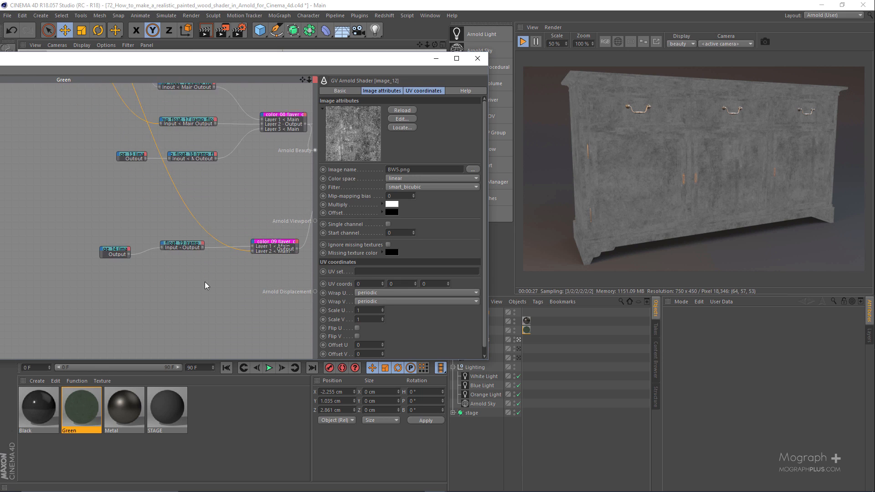
Preview the image_14 texture on the sideboard by making it the beauty root.
left_click_drag(55, 206, 95, 277)
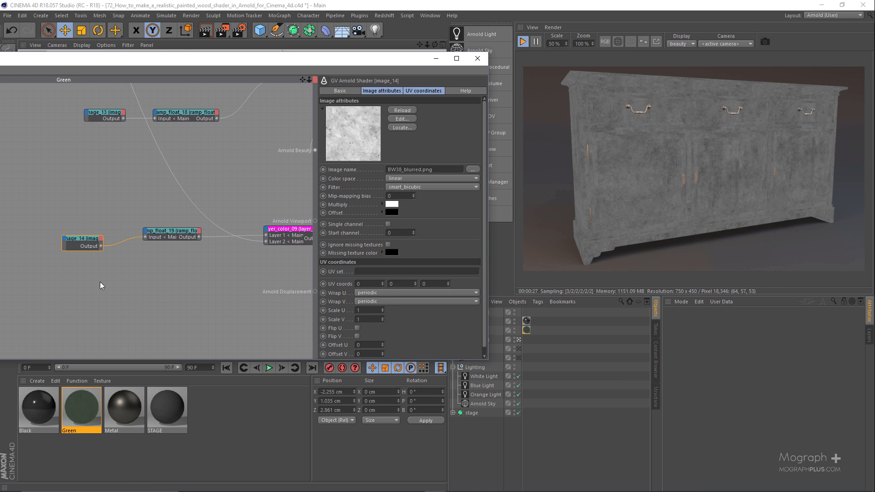
key("alt+w")
key("v")
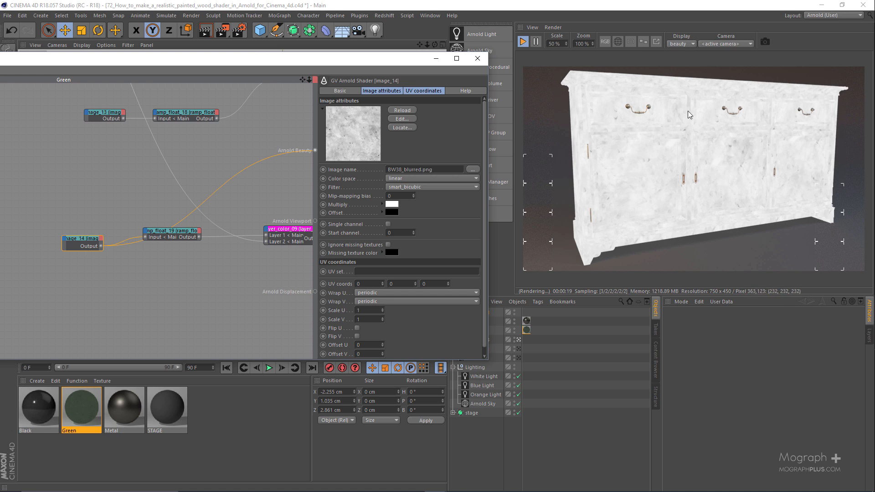
Inspect ramp_float_19, enlarge the render view on the drawers, and preview the ramp as the beauty root.
left_click(159, 232)
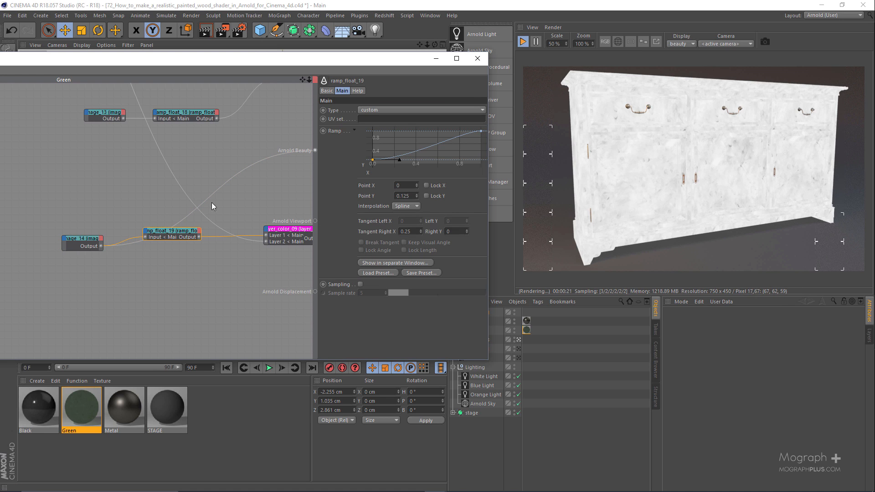
scroll(602, 164, "up", 2)
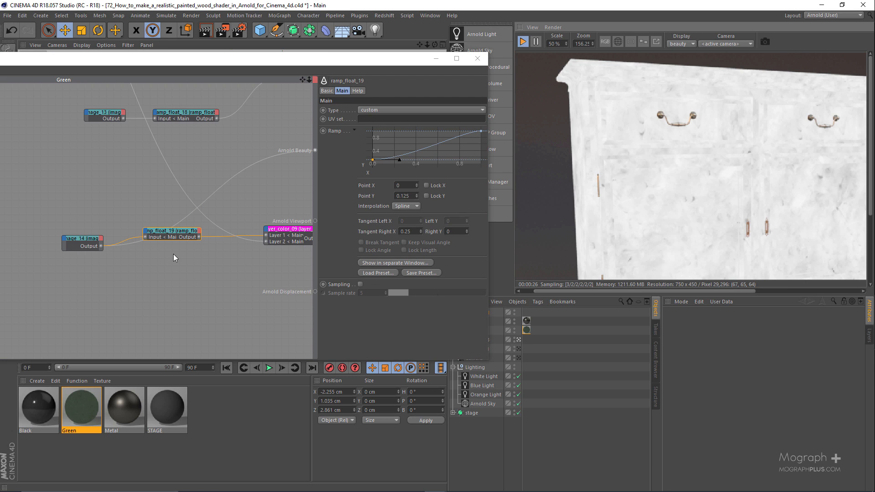
key("alt+w")
key("c")
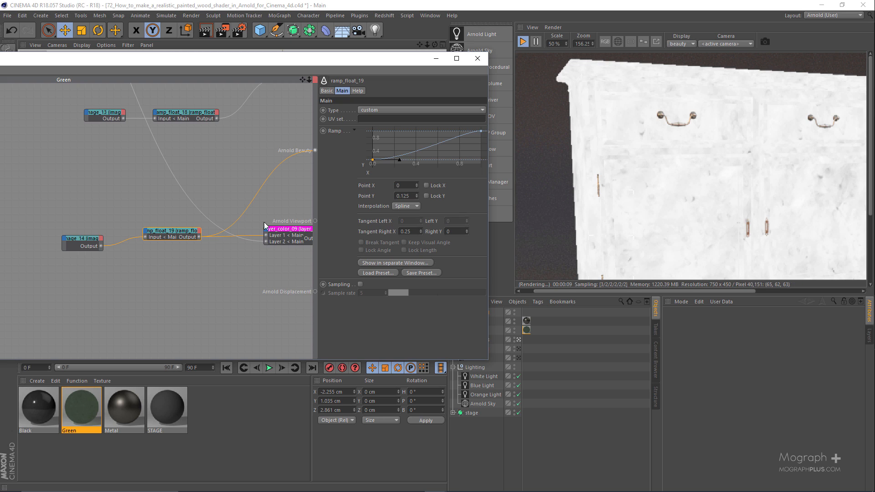
Select the shared image_12 texture node and preview it on the sideboard as the beauty root.
middle_click_drag(245, 269, 231, 266)
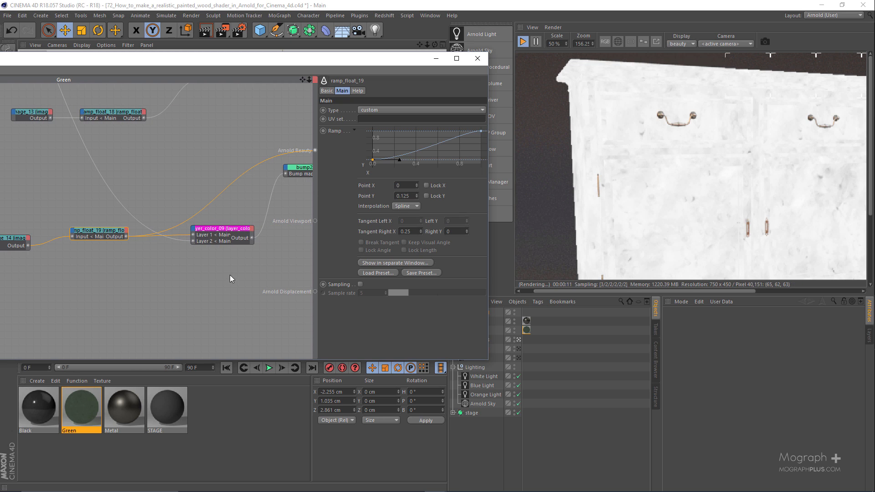
scroll(145, 175, "down", 8)
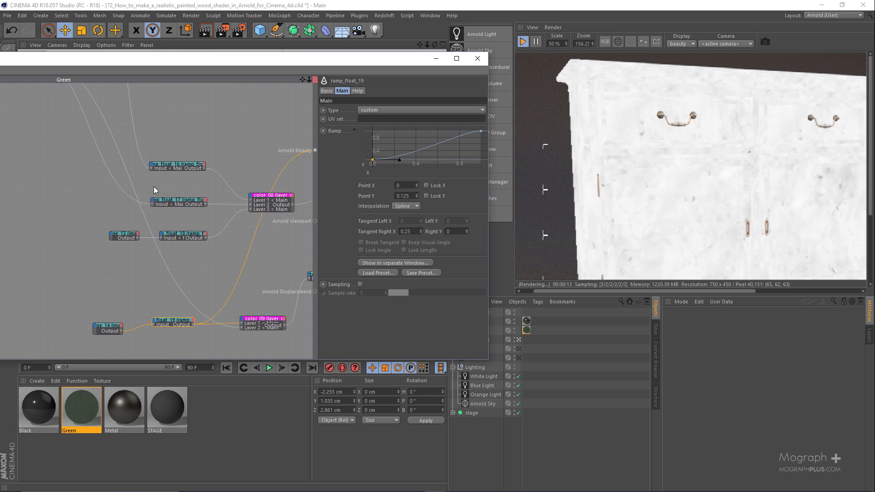
scroll(150, 191, "down", 2)
left_click_drag(77, 132, 78, 135)
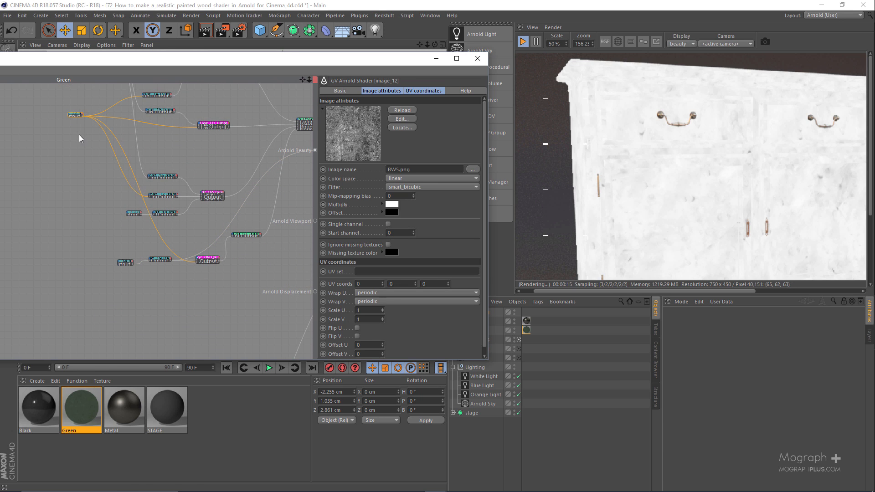
key("alt+w")
key("v")
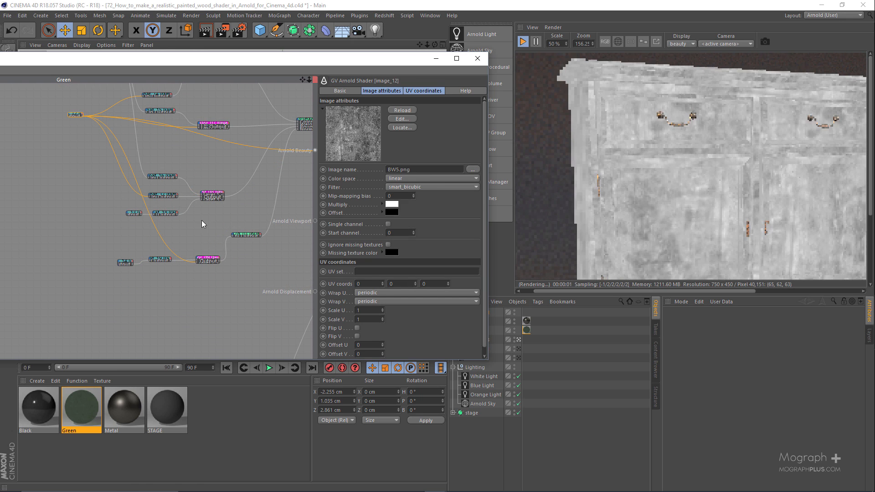
Make layer_color_09 the beauty root and toggle its layer 2 to compare the effect.
scroll(203, 228, "up", 3)
left_click(204, 237)
key("alt+w")
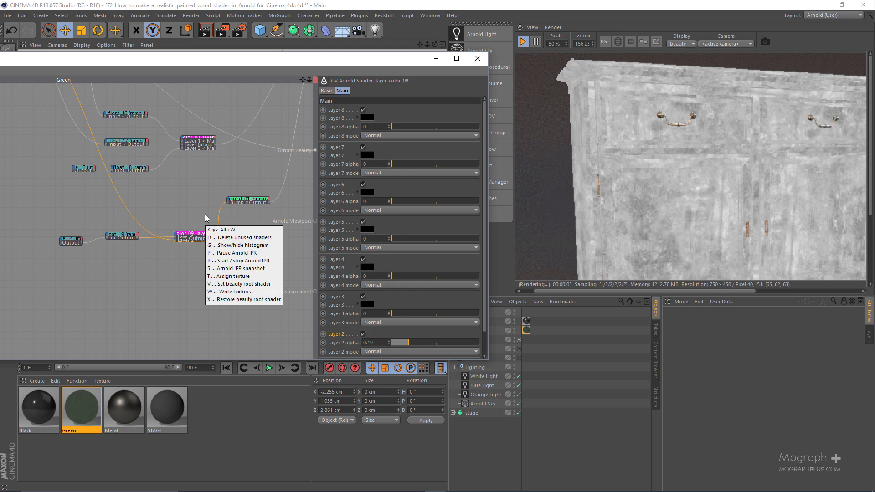
key("v")
scroll(358, 310, "down", 1)
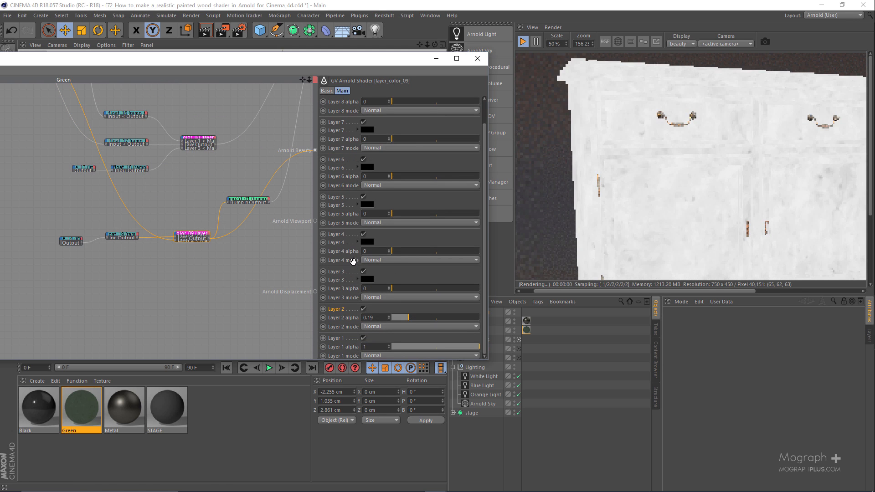
scroll(237, 228, "up", 3)
scroll(231, 226, "up", 1)
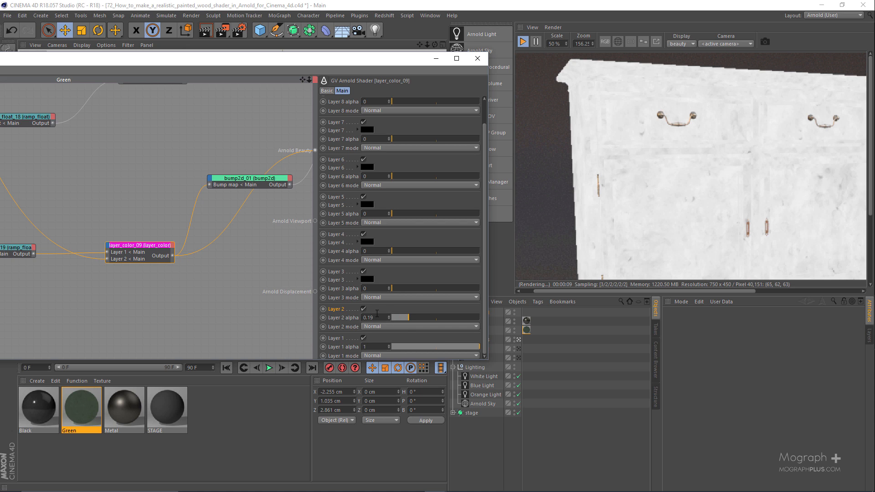
left_click(363, 309)
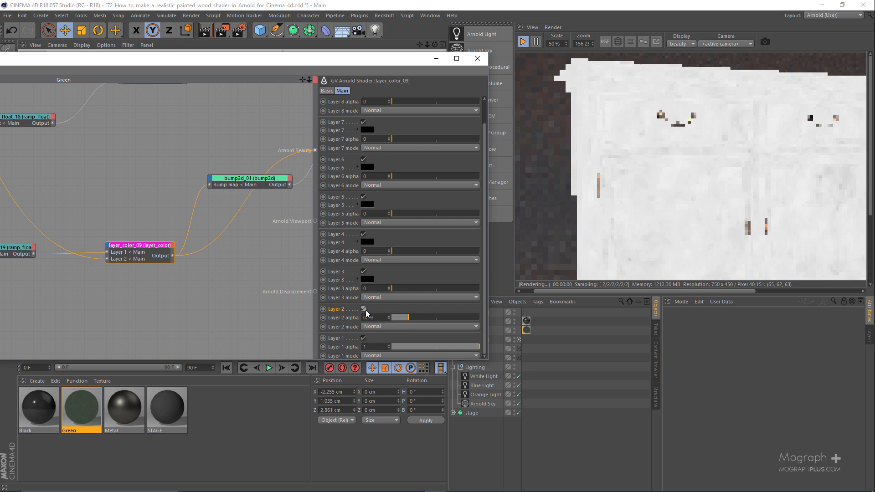
Inspect the bump height setting of the bump2d_01 node connected after layer_color_09.
scroll(178, 274, "down", 2)
left_click(223, 201)
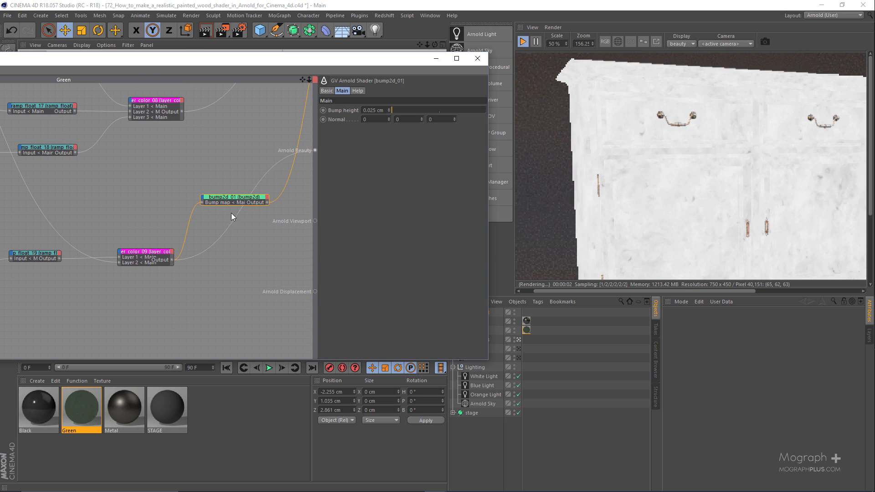
scroll(226, 210, "up", 2)
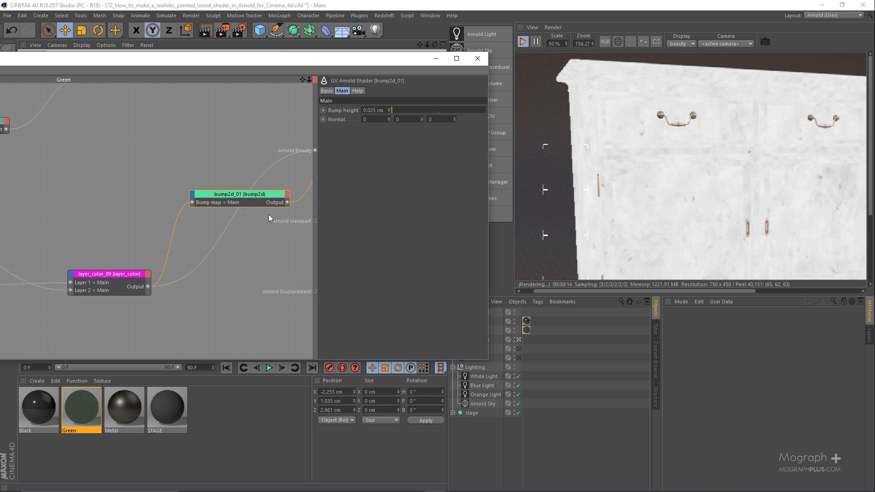
scroll(210, 267, "down", 5)
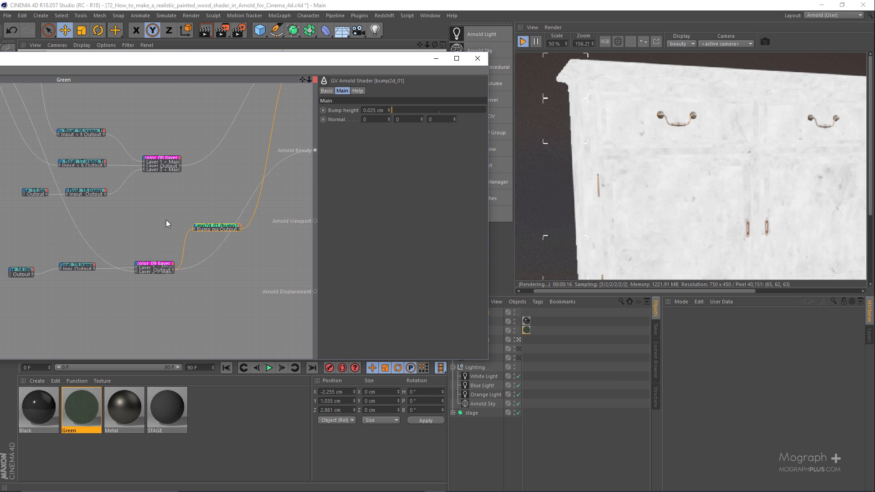
Follow the bump output to standard_surface and expand its Geometry settings.
middle_click_drag(159, 218, 121, 321, "alt")
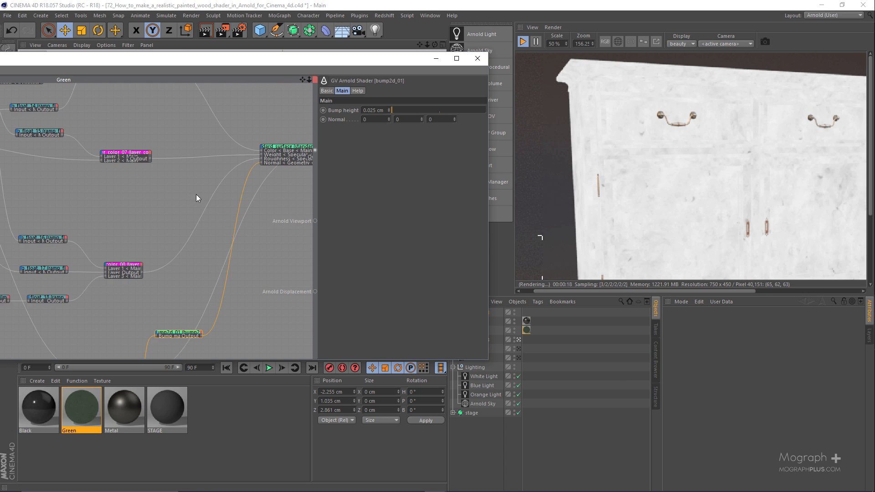
scroll(219, 185, "up", 3)
middle_click_drag(269, 156, 167, 161, "alt")
left_click(218, 149)
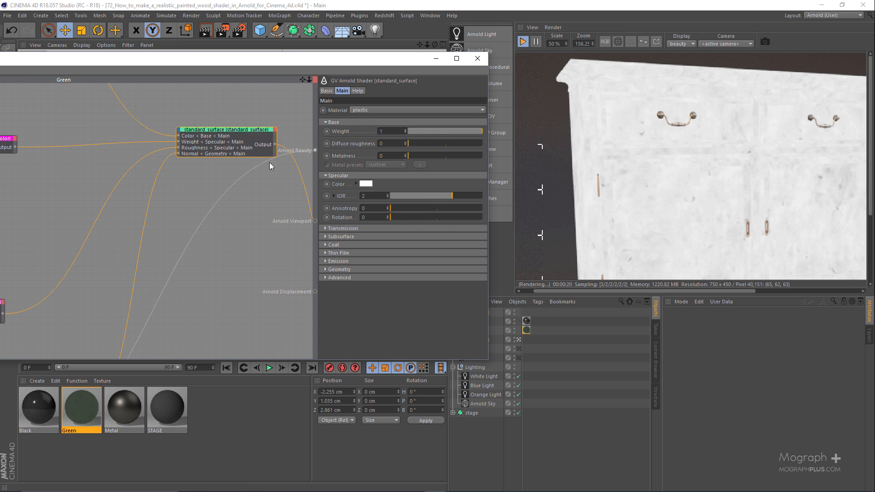
left_click(339, 270)
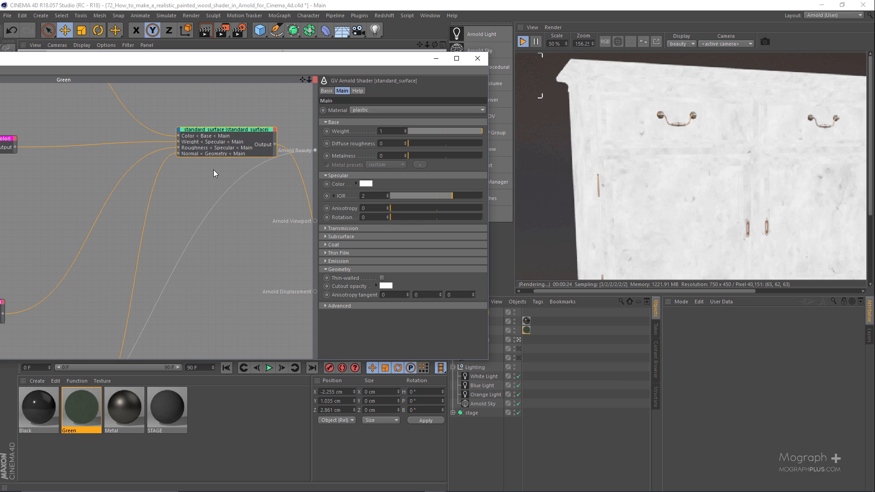
Make standard_surface the beauty root and return the render view to 100% to preview the whole green-painted sideboard.
scroll(213, 170, "down", 3)
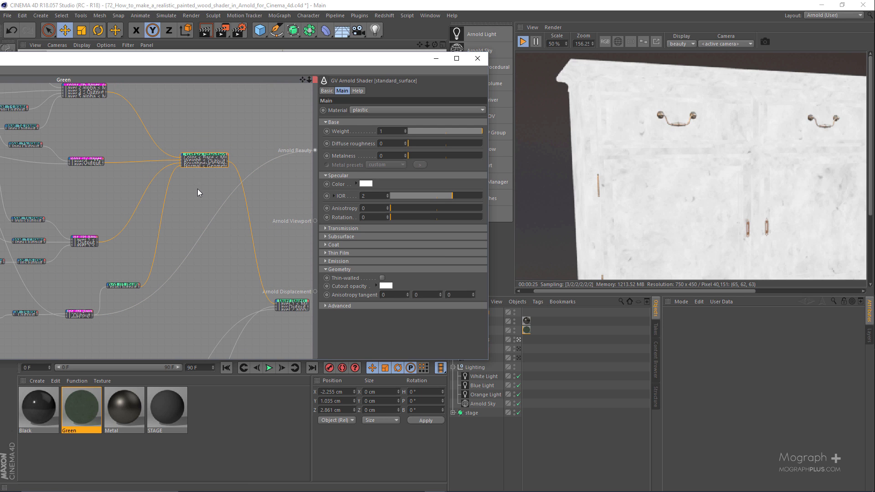
key("alt+w")
key("b")
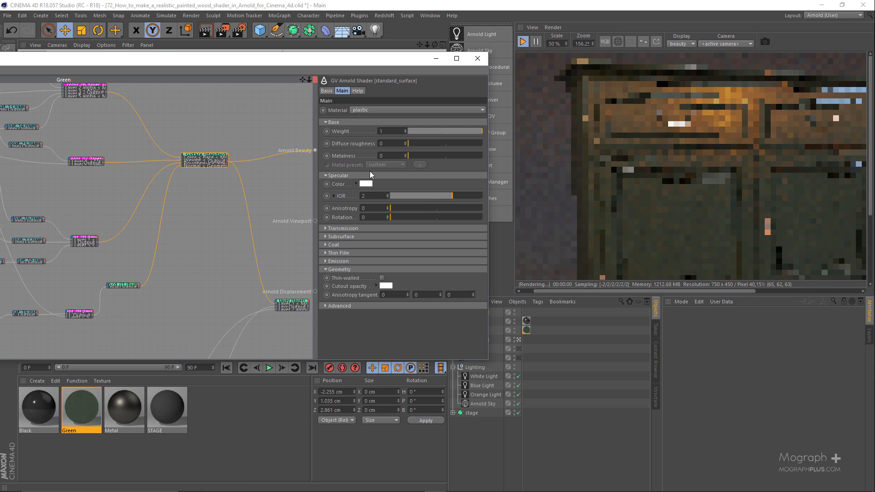
scroll(711, 172, "down", 1)
scroll(711, 172, "down", 1)
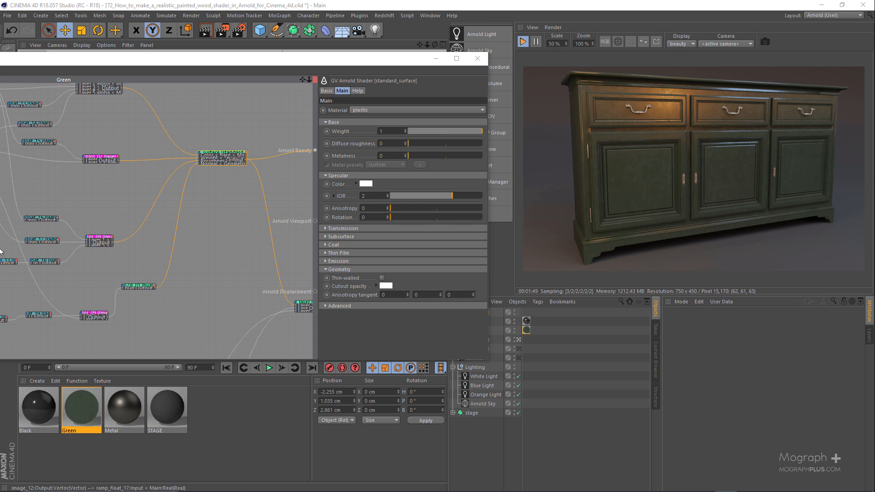
Inspect the standard_surface_01 node below the paint shader and preview it on the sideboard as the beauty root.
middle_click_drag(190, 311, 204, 156)
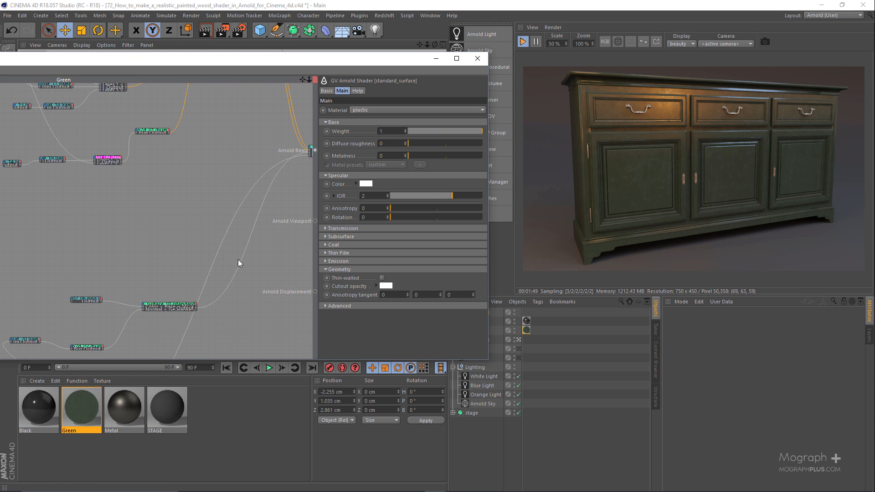
scroll(190, 269, "down", 5)
scroll(108, 282, "up", 3)
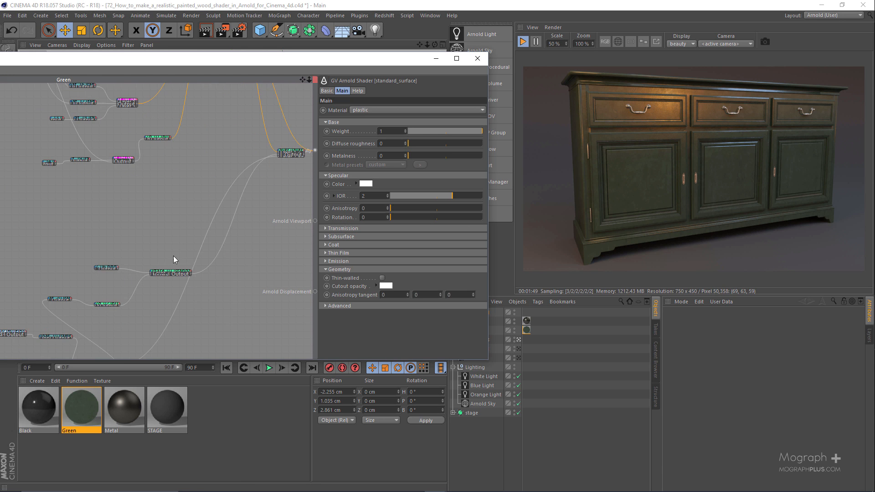
middle_click_drag(160, 268, 212, 191)
scroll(160, 267, "up", 6)
middle_click_drag(224, 237, 174, 237)
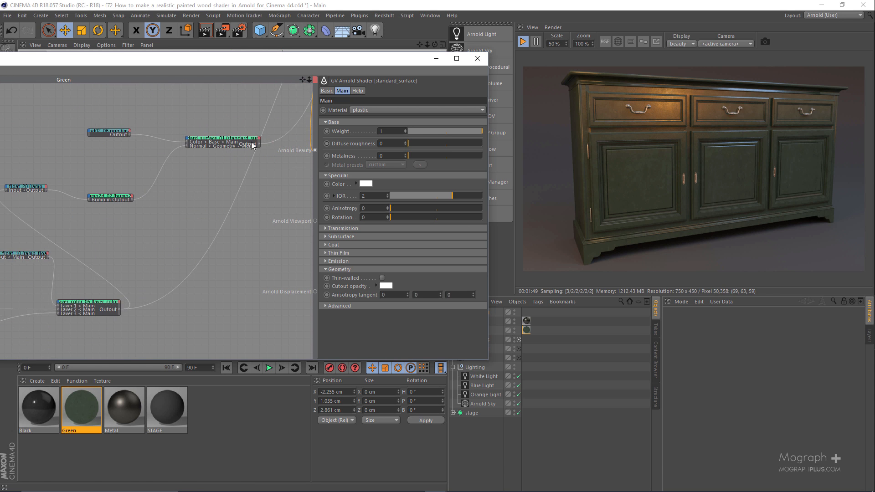
left_click(251, 143)
scroll(203, 180, "up", 4)
scroll(205, 187, "down", 3)
middle_click_drag(205, 187, 162, 230)
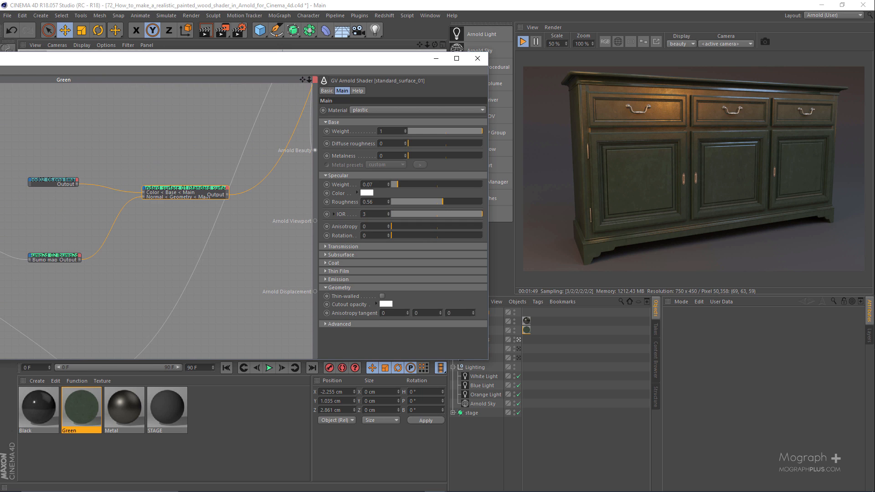
key("a")
key("w")
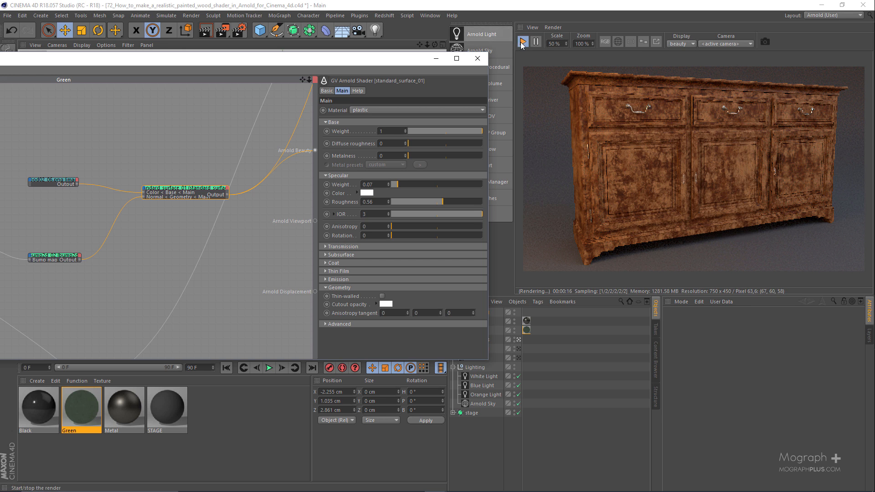
Examine the worn paint edges in the Reference image close up in the Picture Viewer and close the viewer.
left_click(430, 15)
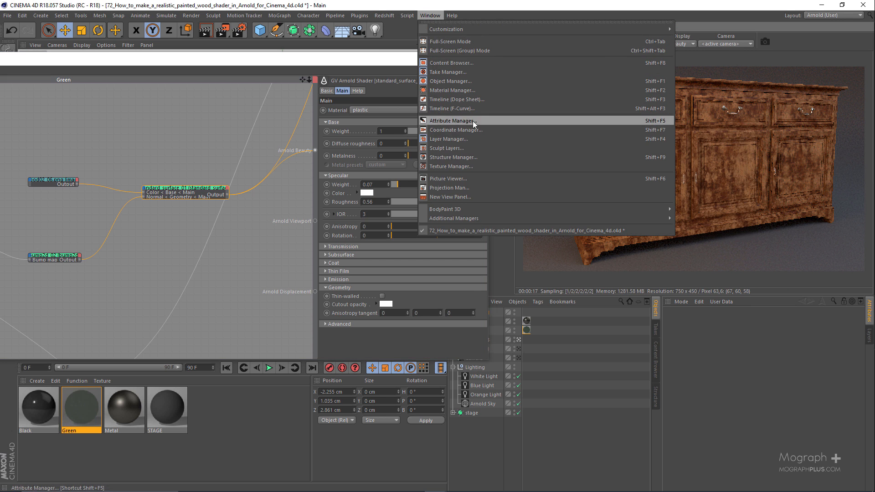
left_click(479, 177)
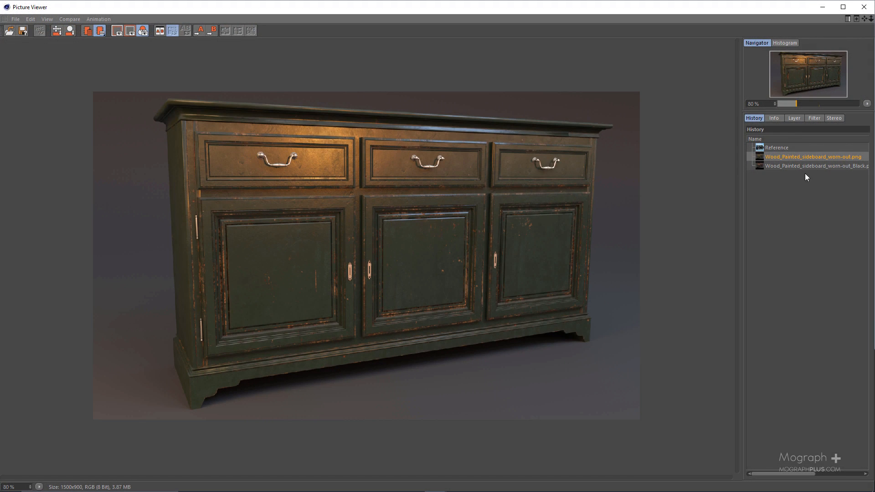
left_click(793, 147)
scroll(243, 420, "up", 4)
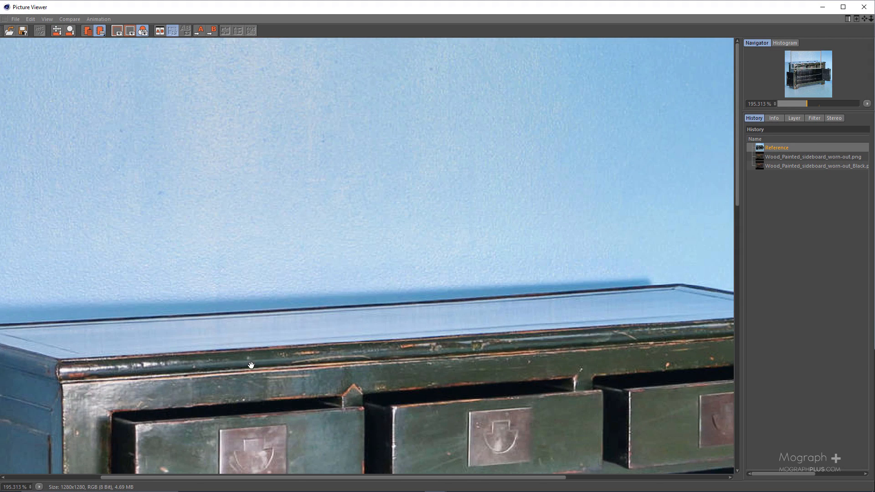
left_click_drag(243, 421, 293, 198)
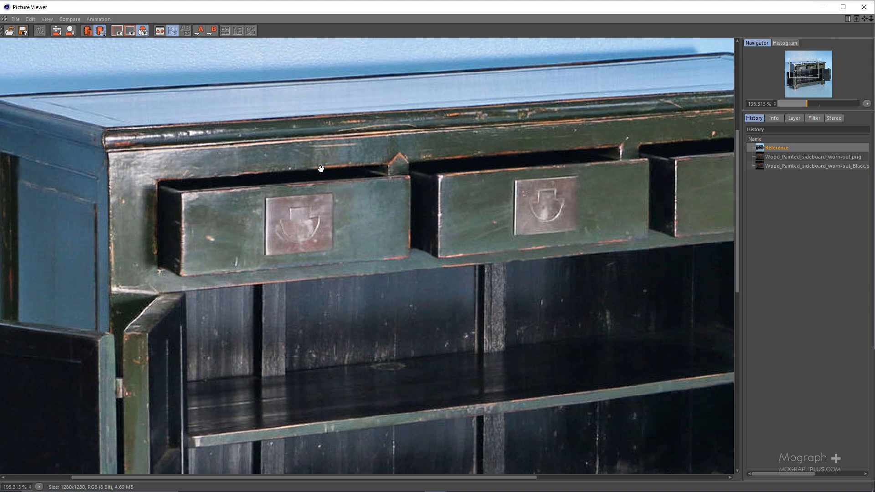
left_click_drag(521, 260, 471, 135)
left_click(864, 7)
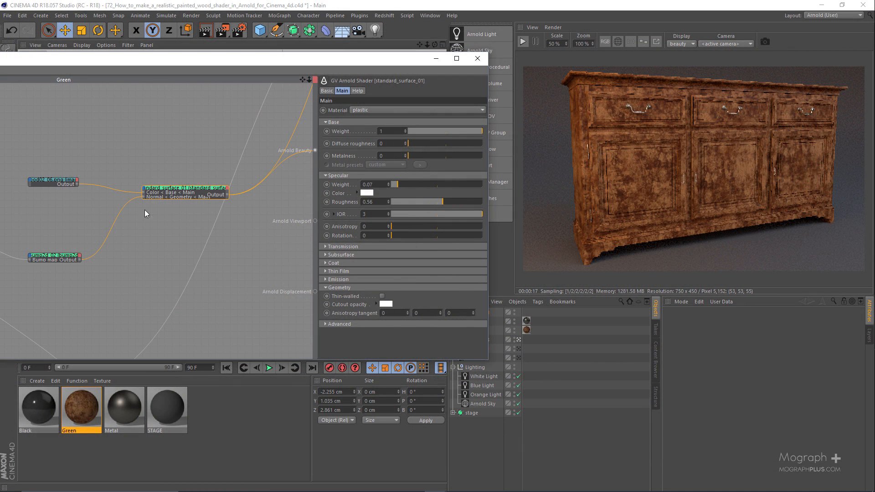
Preview the Wood02_06.png texture on the sideboard as the beauty root and inspect its image name.
left_click(58, 182)
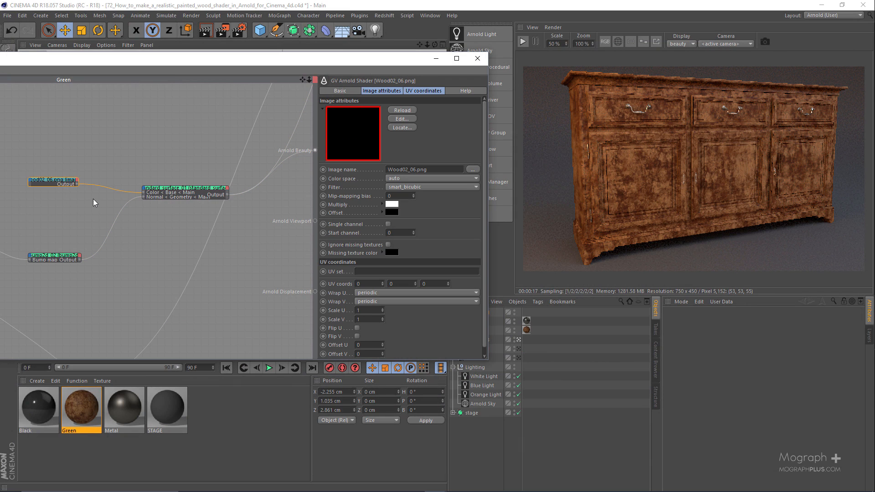
key("alt+w")
key("b")
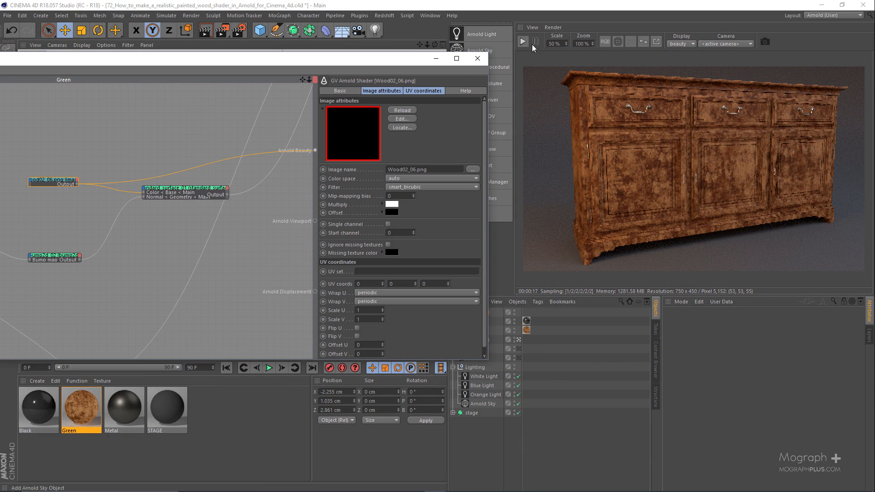
left_click(523, 42)
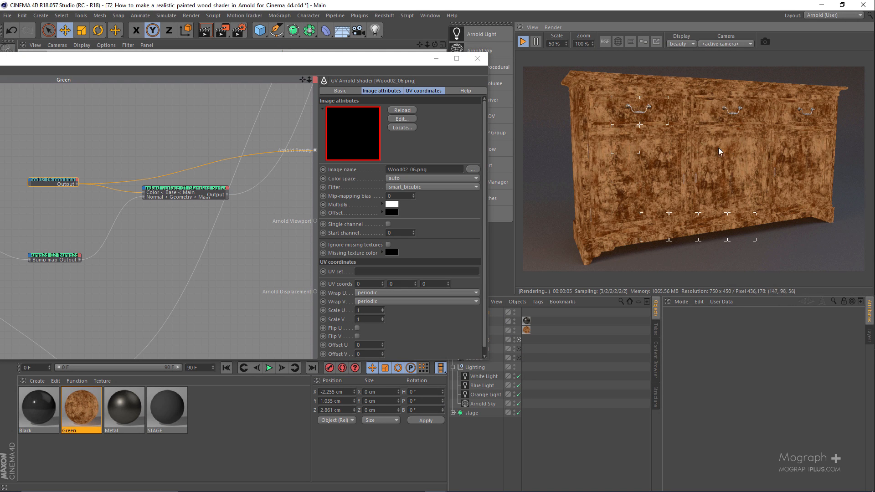
left_click(168, 191)
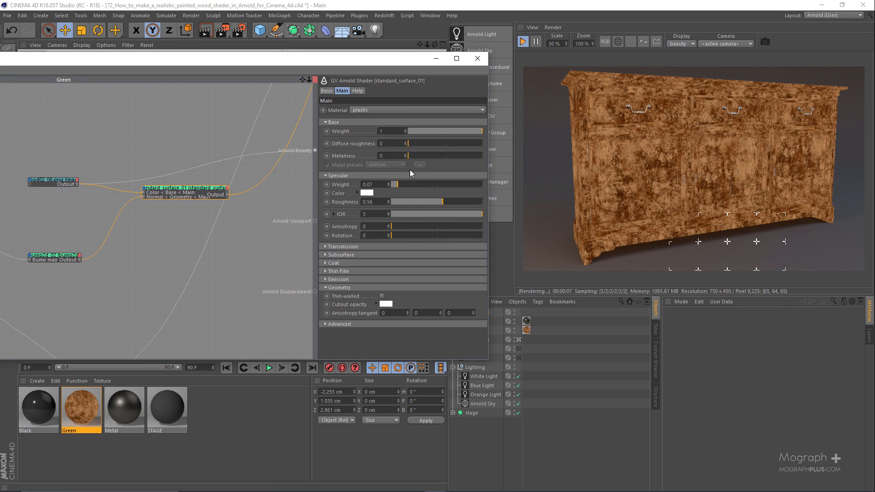
left_click(59, 182)
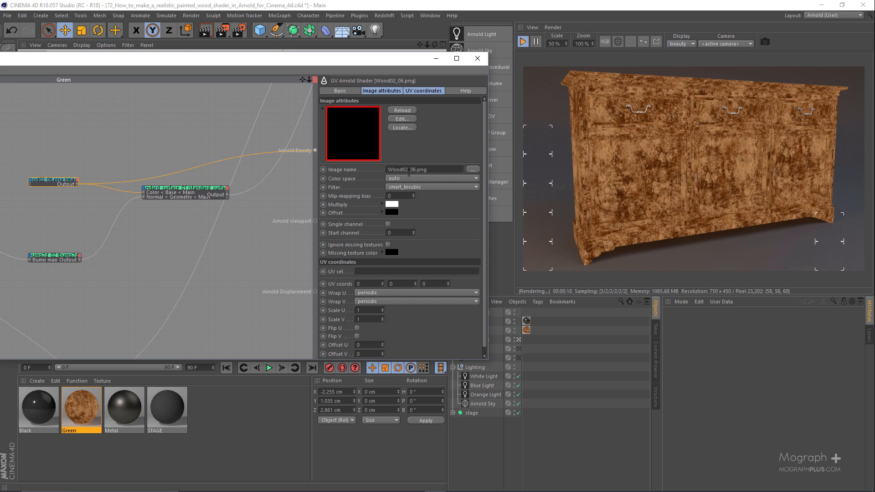
left_click_drag(438, 171, 393, 171)
Make standard_surface_01 the beauty root again and inspect its specular weight.
left_click(170, 192)
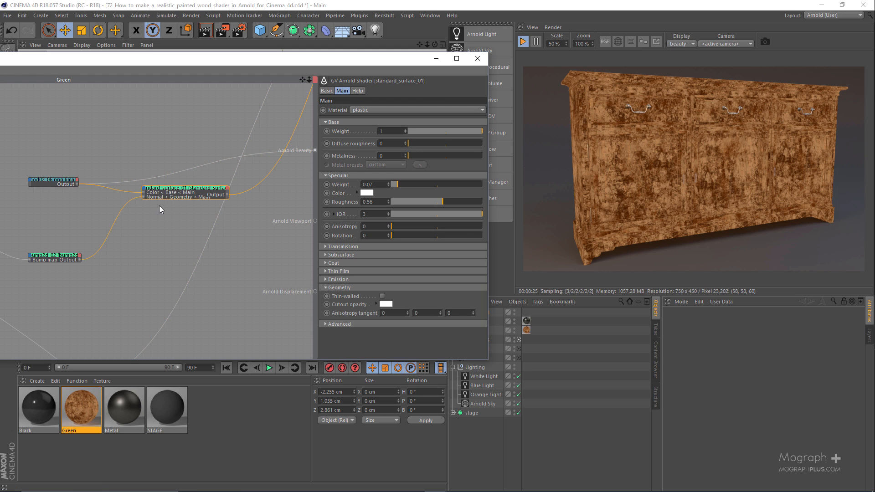
key("alt+w")
key("c")
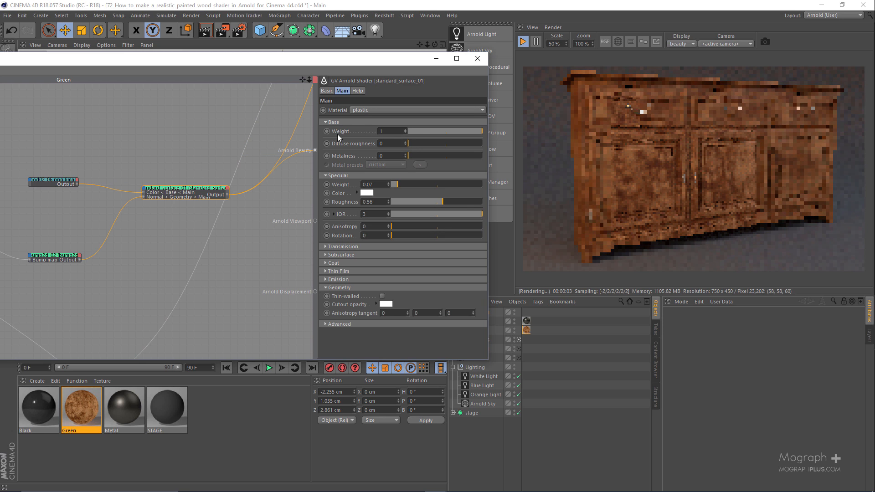
left_click(369, 184)
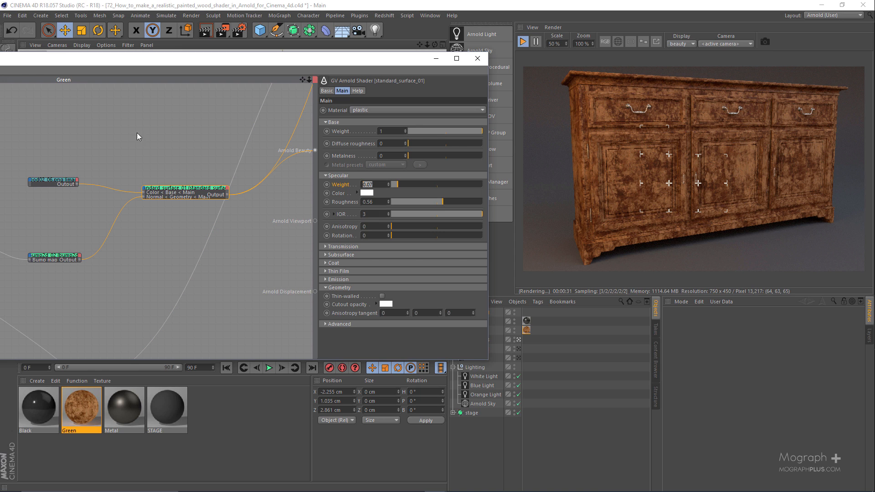
Follow the wood shader's normal input back to the bump2d_02 node and inspect its bump height.
middle_click_drag(78, 205, 135, 215, "alt")
scroll(146, 217, "up", 1)
middle_click_drag(109, 263, 158, 239, "alt")
scroll(139, 218, "down", 2)
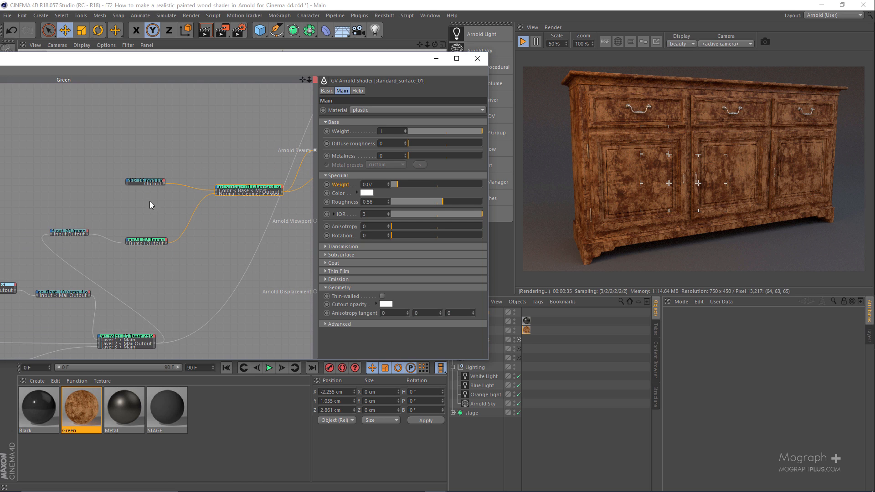
left_click_drag(159, 217, 97, 264)
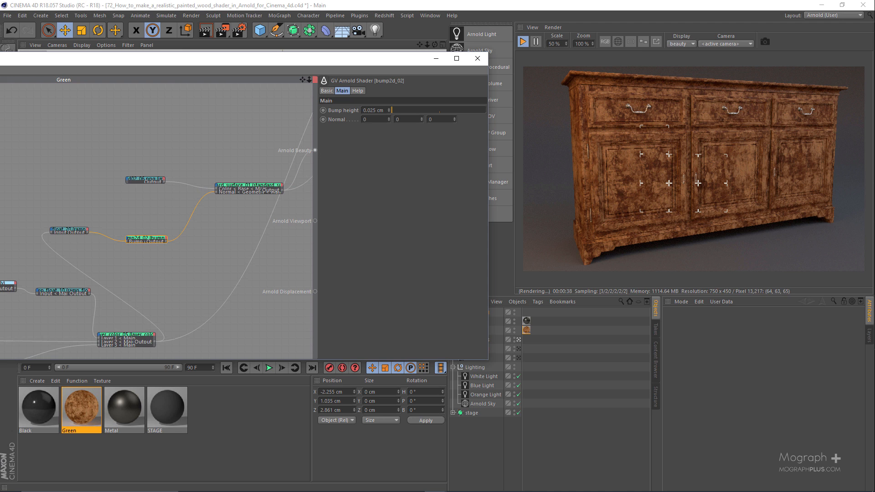
middle_click_drag(149, 280, 159, 241, "alt")
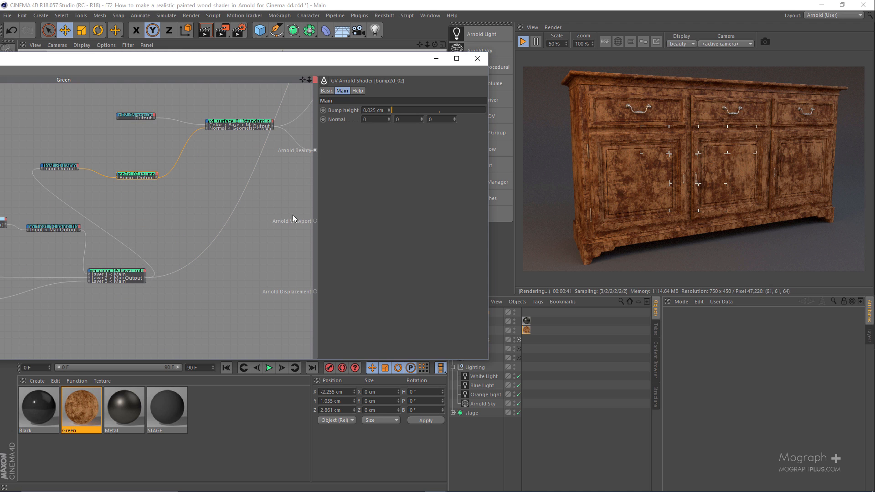
Make the layer node that combines the wood and paint shaders the beauty root.
scroll(269, 178, "down", 3)
middle_click_drag(265, 171, 245, 177, "alt")
scroll(245, 177, "down", 4)
left_click(230, 129)
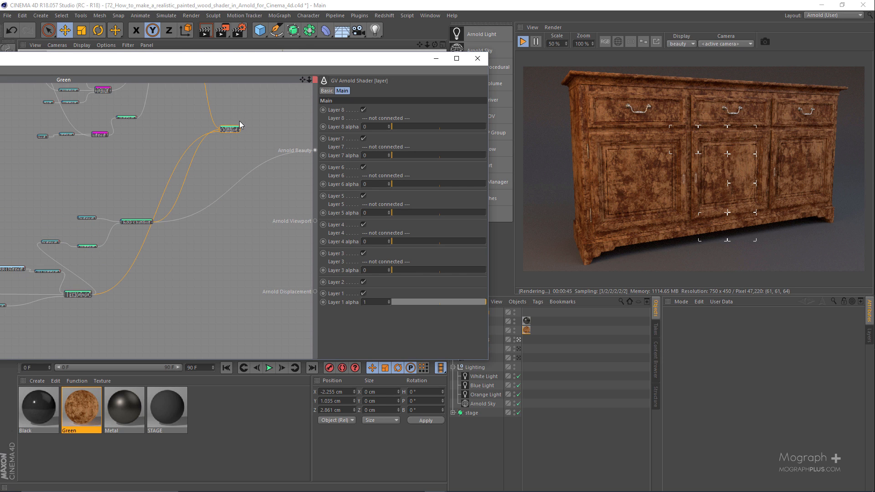
scroll(240, 121, "up", 4)
key("alt+w")
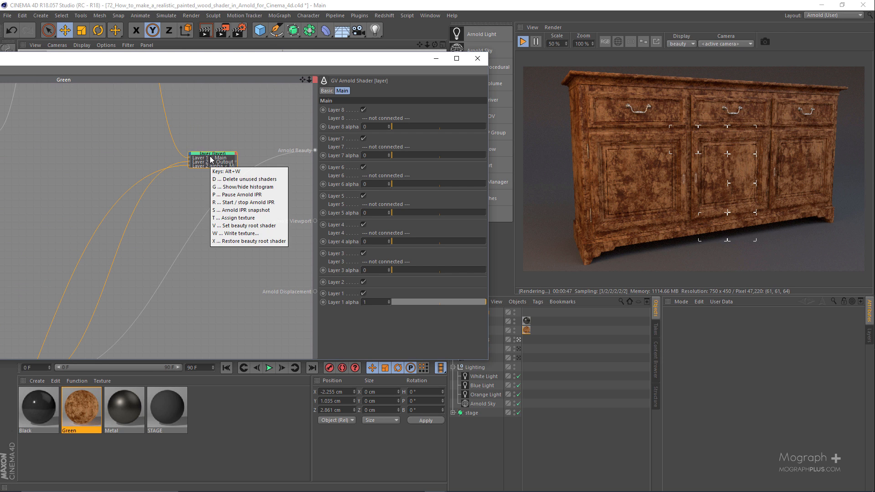
key("v")
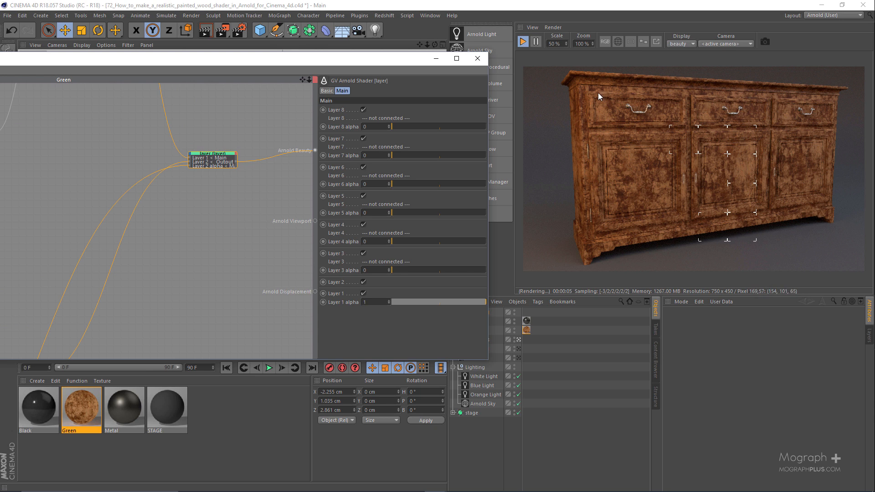
Examine the combined paint and wood result in the render view and stop the render.
scroll(215, 169, "up", 2)
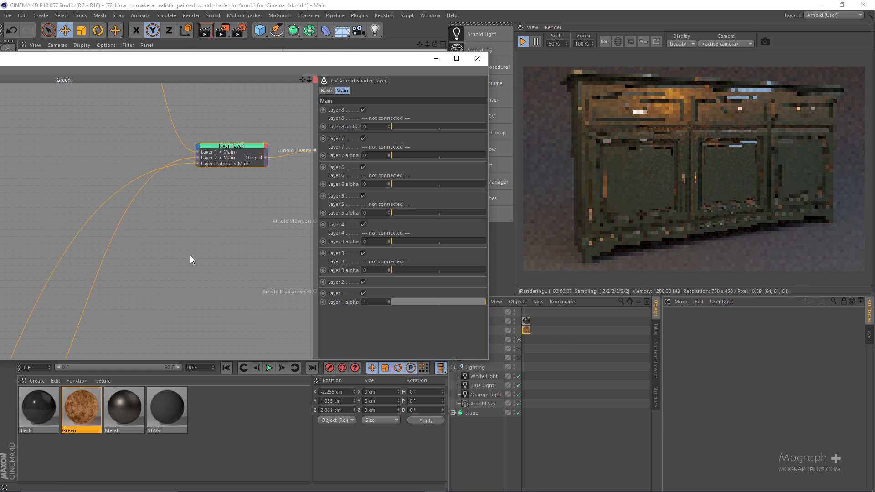
scroll(187, 200, "down", 4)
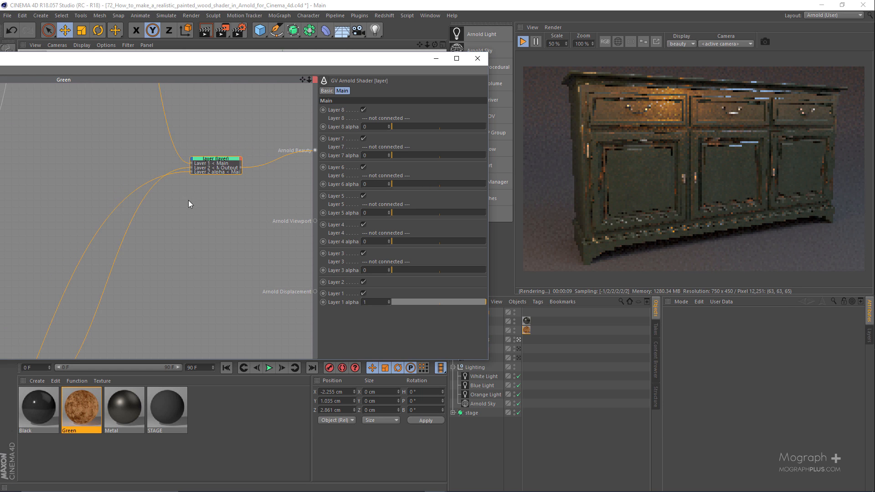
middle_click_drag(114, 295, 206, 168, "alt")
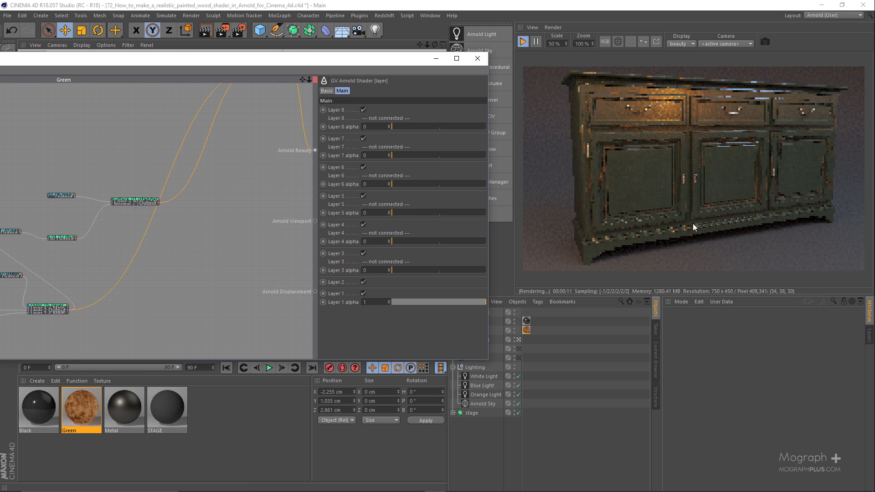
scroll(633, 176, "up", 2)
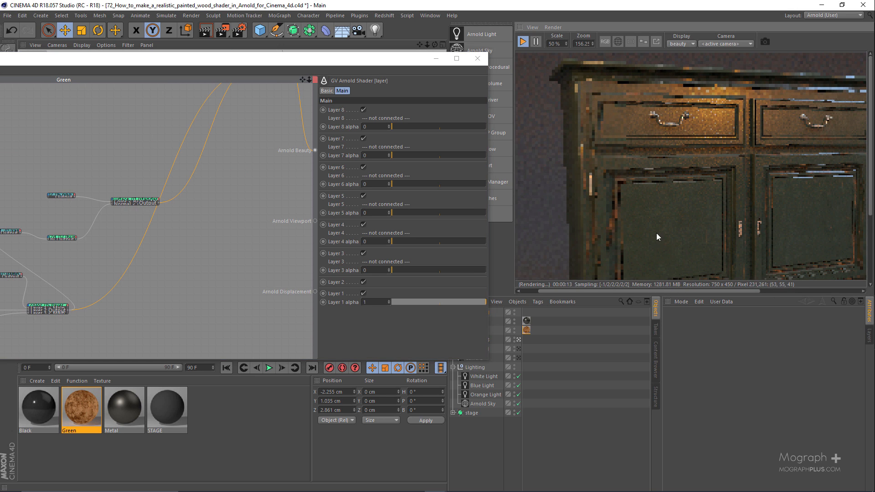
scroll(689, 192, "down", 2)
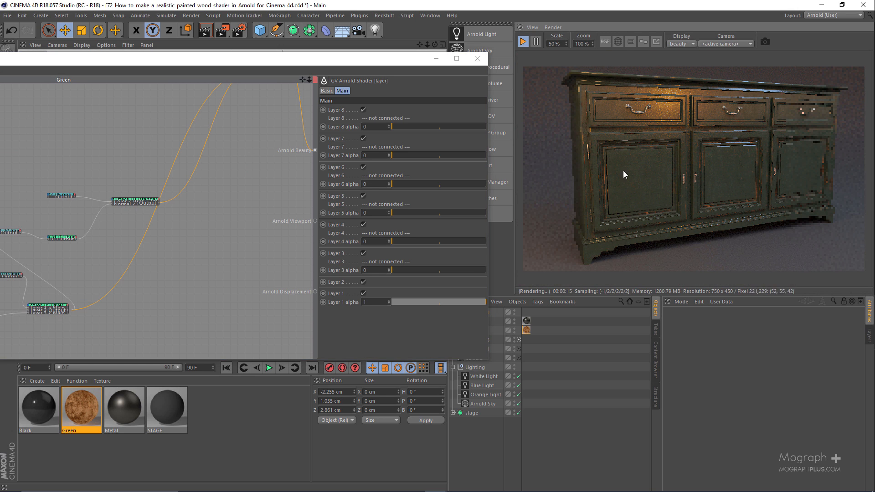
left_click(523, 43)
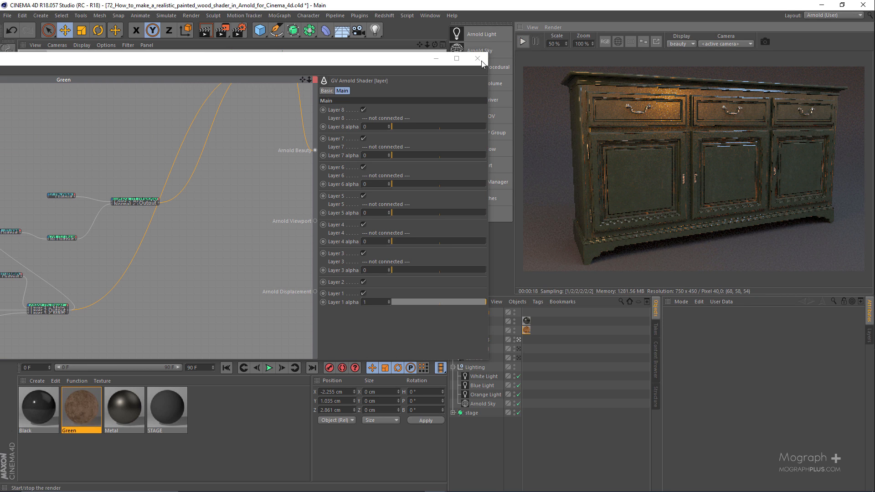
Trace the layer node's mask input to layer_color_05 and select it together with the nodes feeding it.
left_click(132, 207)
middle_click_drag(91, 220, 189, 194, "alt")
scroll(81, 203, "up", 3)
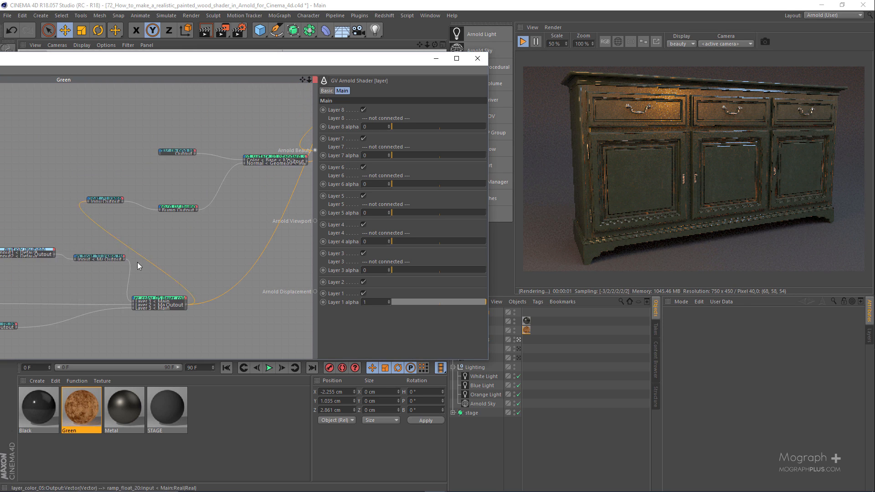
middle_click_drag(156, 326, 188, 270, "alt")
middle_click_drag(488, 209, 500, 209, "alt")
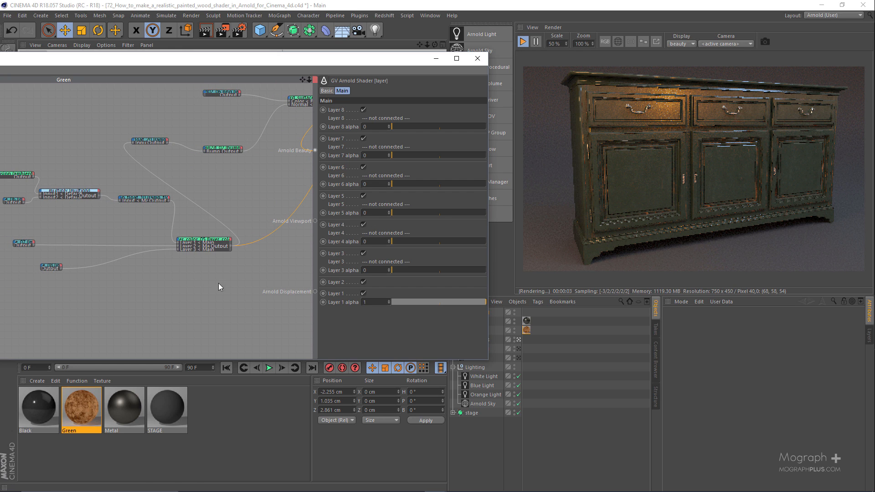
left_click(202, 240)
scroll(148, 241, "down", 3)
middle_click_drag(146, 241, 172, 241, "alt")
mouse_move(33, 186)
left_mouse_down()
mouse_move(136, 277)
mouse_move(220, 310)
left_mouse_up()
scroll(184, 269, "up", 2)
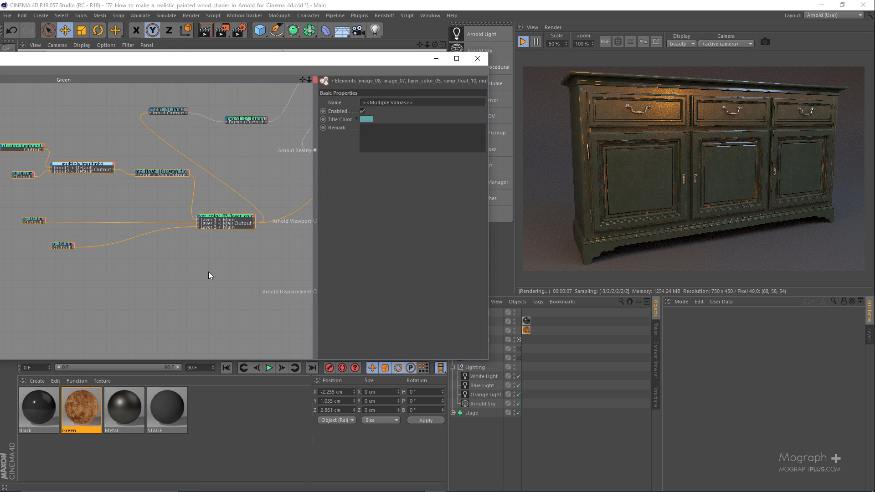
Preview the layer_color_05 mask as the beauty root and examine it on the sideboard at 125% zoom.
left_click_drag(225, 212, 226, 211)
key("a")
key("w")
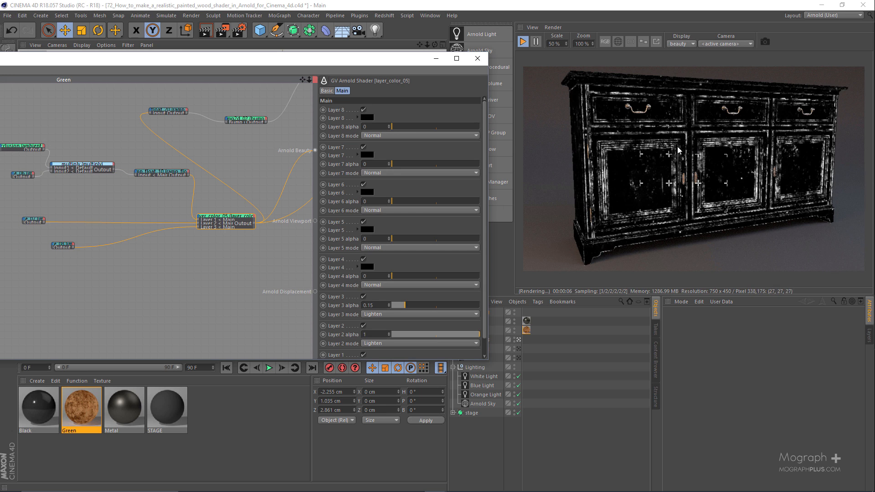
scroll(663, 181, "up", 1)
scroll(663, 182, "up", 2)
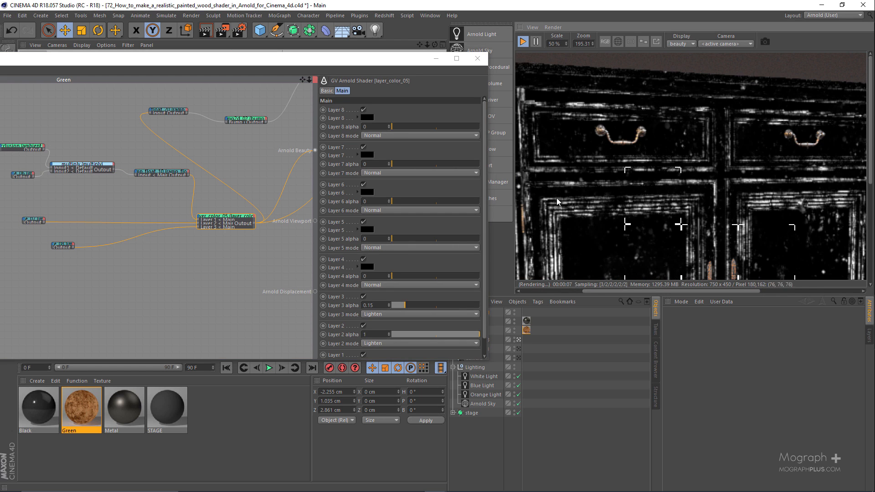
scroll(616, 143, "down", 2)
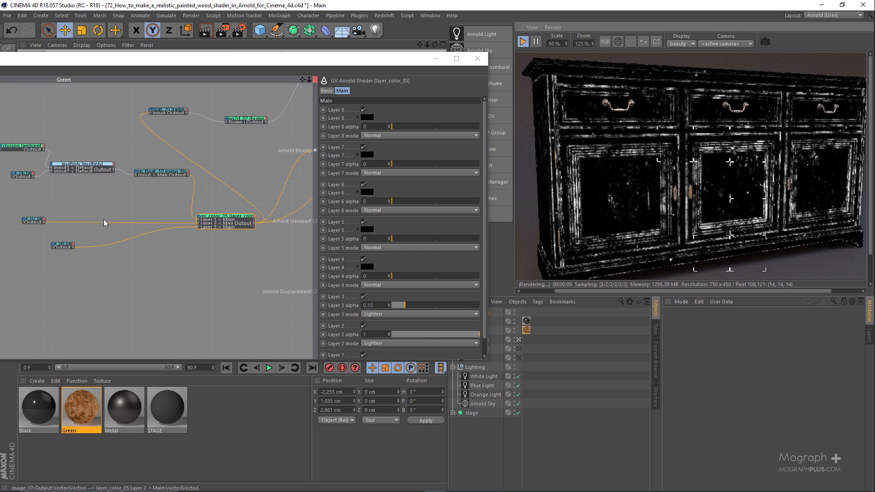
Inspect the ambient_occlusion node feeding the multiply node and preview it on the sideboard as the beauty root.
middle_click_drag(106, 223, 201, 258)
scroll(129, 198, "up", 2)
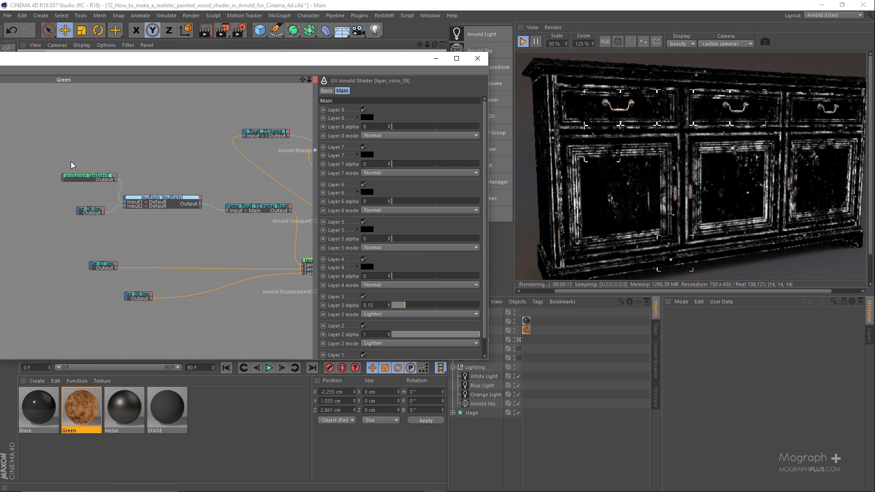
left_click(86, 176)
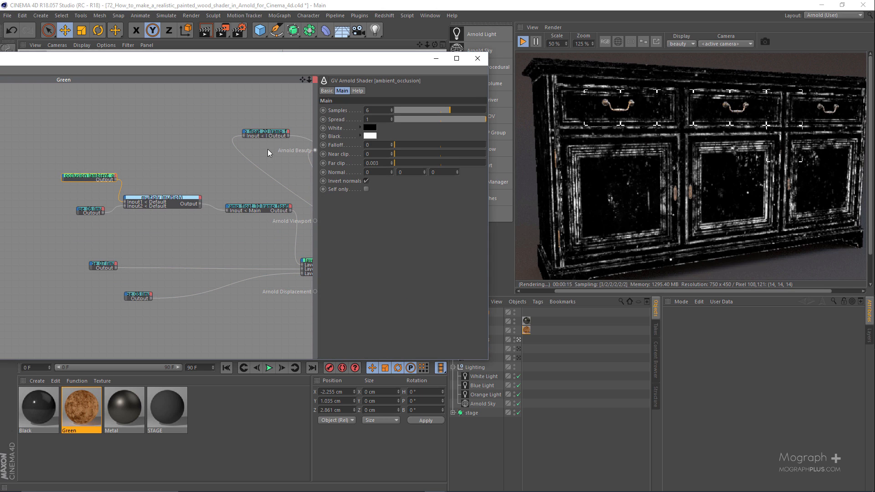
key("a")
key("b")
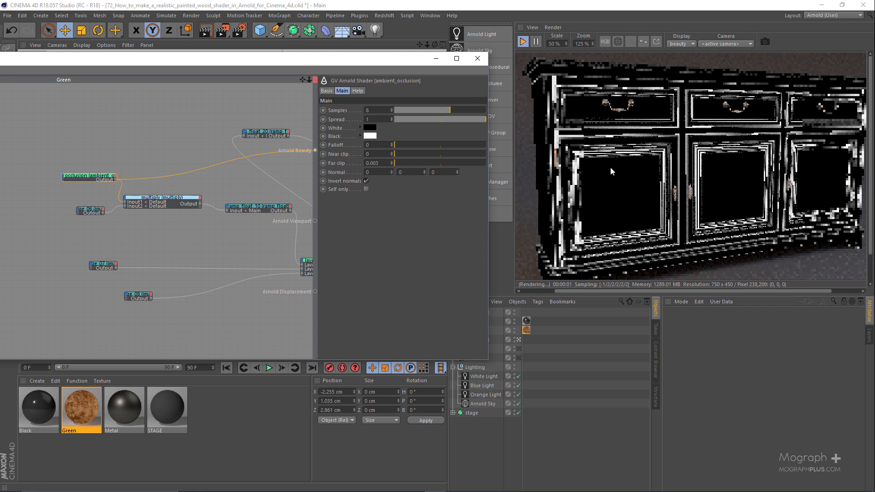
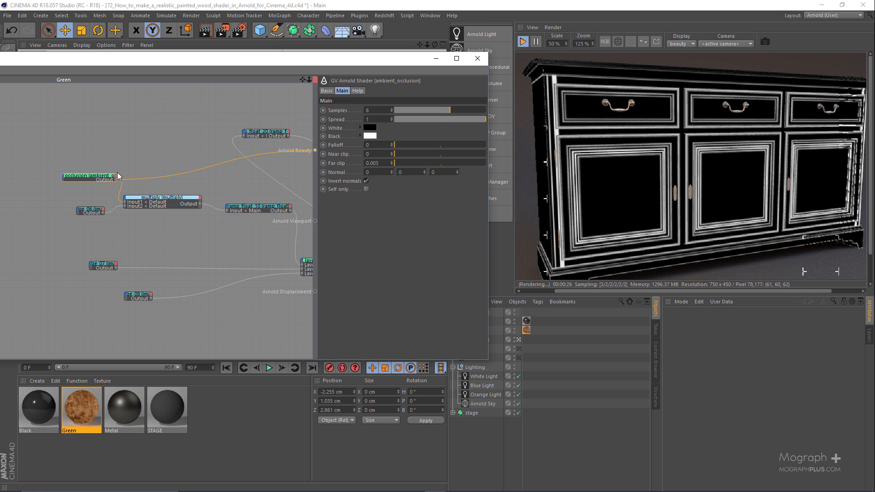
Inspect the image_06 node feeding the multiply node and preview it on the sideboard as the beauty root.
left_click(90, 210)
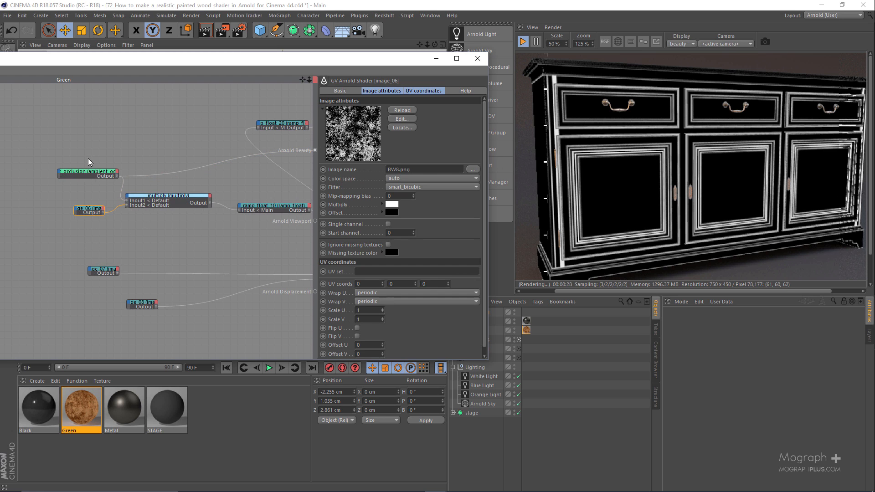
key("alt+w")
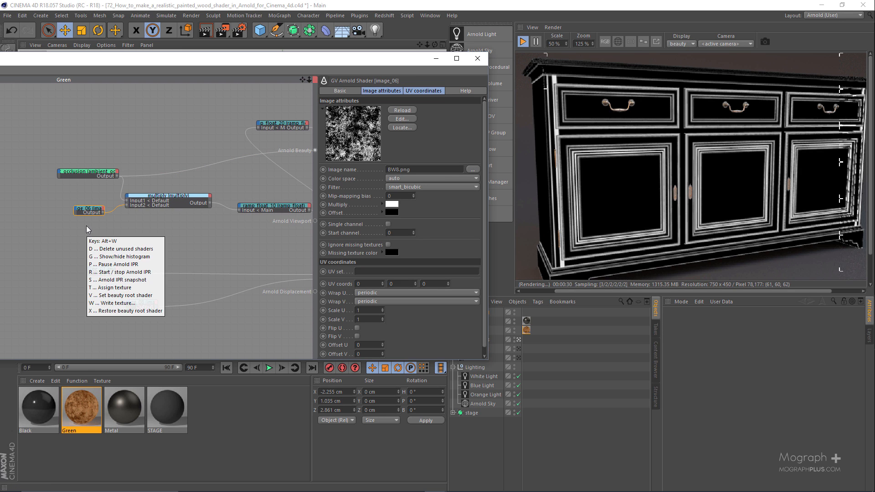
key("b")
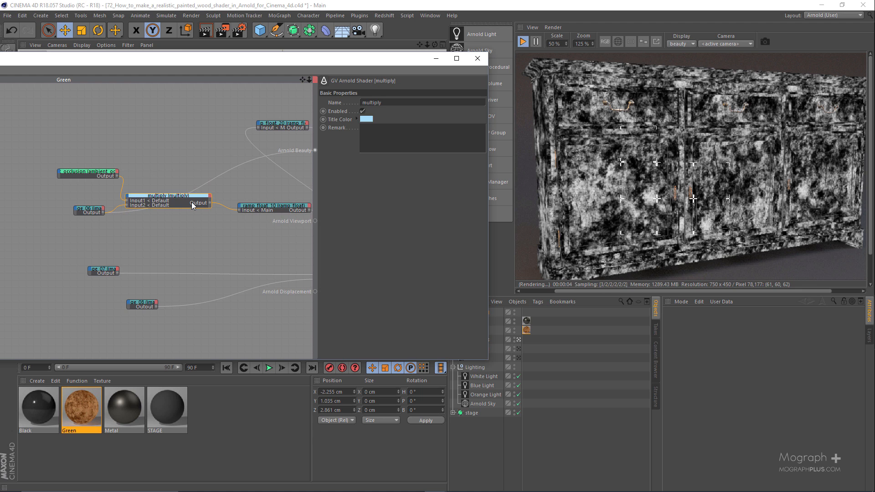
Preview the multiply node as the beauty root and examine how it combines ambient_occlusion with image_06.
key("alt+w")
key("v")
left_click_drag(168, 181, 174, 223)
scroll(109, 206, "up", 3)
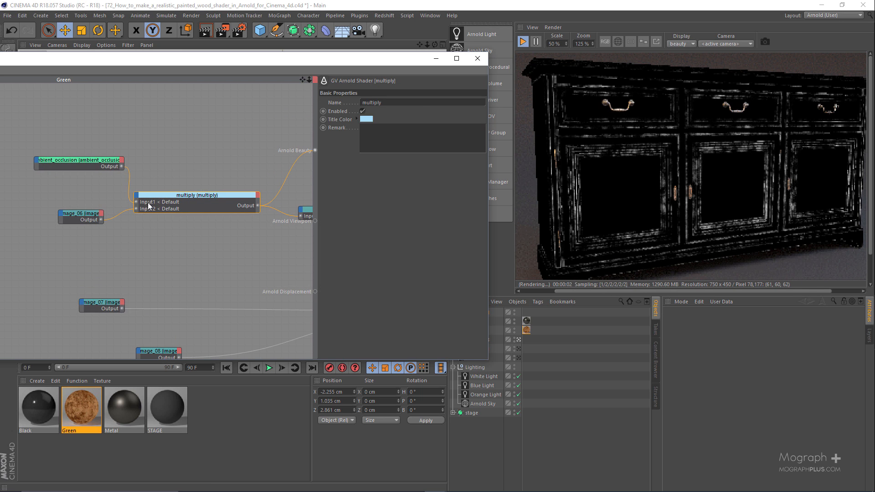
left_click(81, 217)
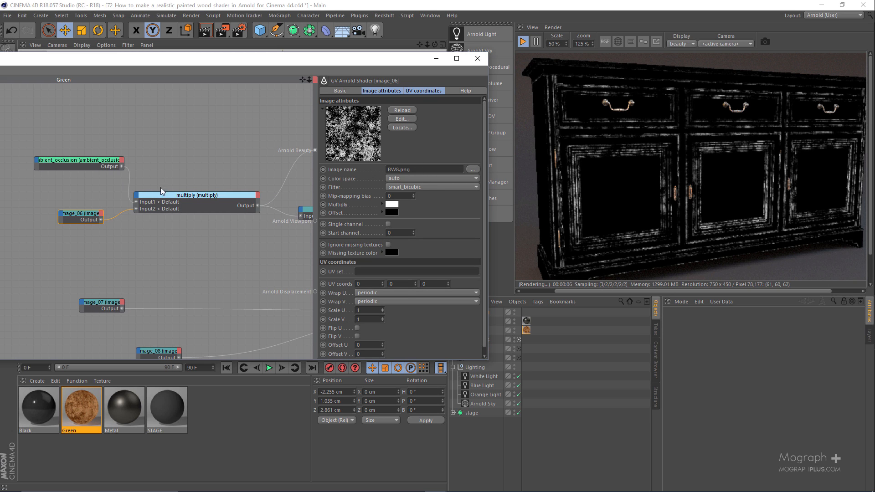
left_click_drag(161, 187, 167, 237)
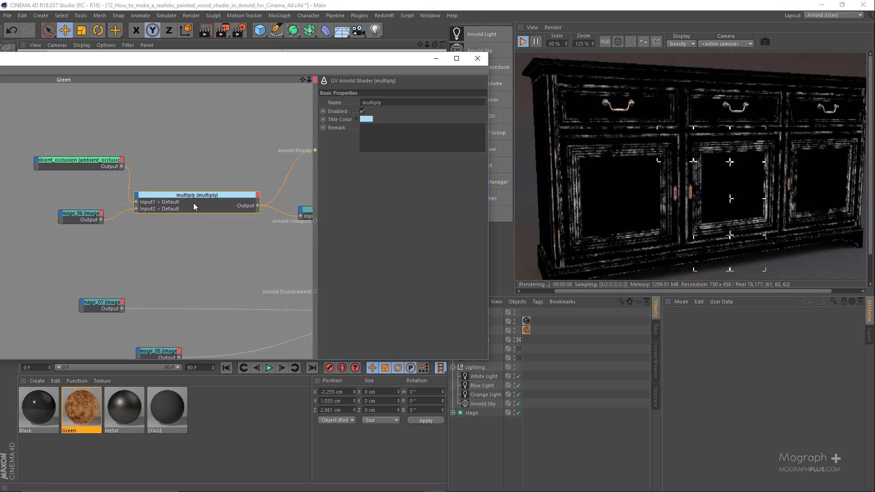
Inspect the ramp_float_10 node after the multiply node and preview it on the sideboard as the beauty root.
middle_click_drag(235, 240, 115, 240, "alt")
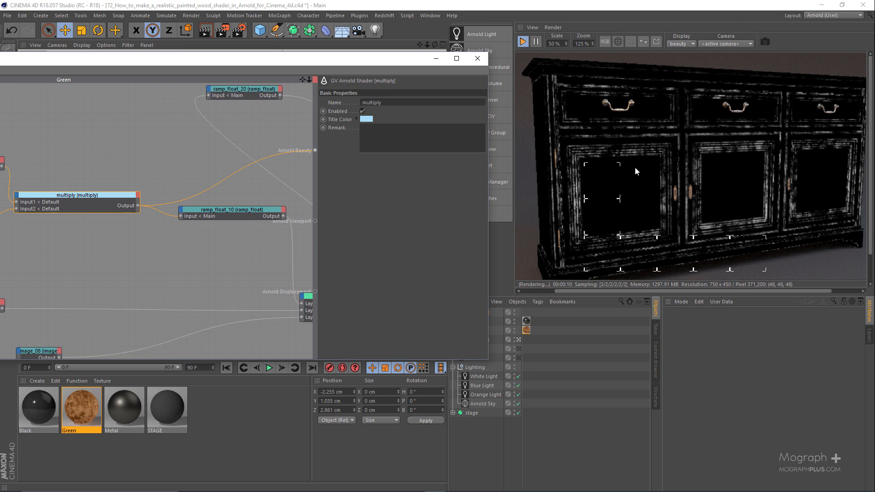
left_click(238, 213)
key("alt+w")
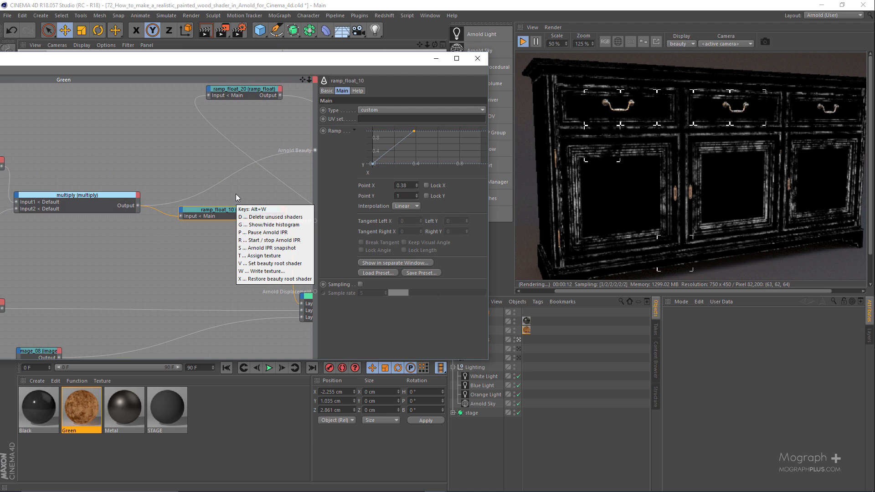
key("v")
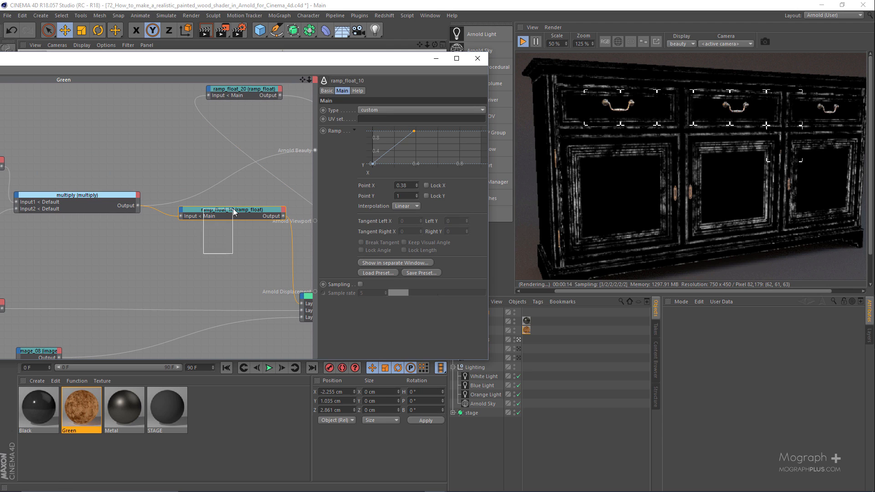
key("alt+w")
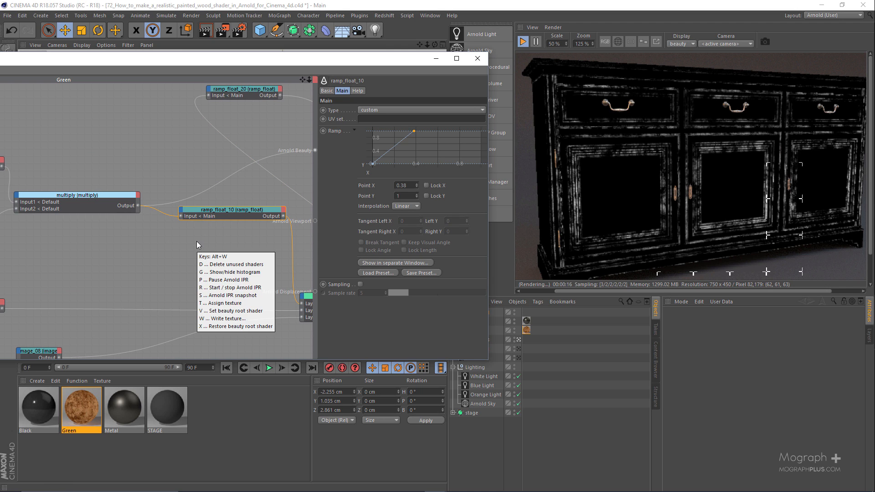
key("b")
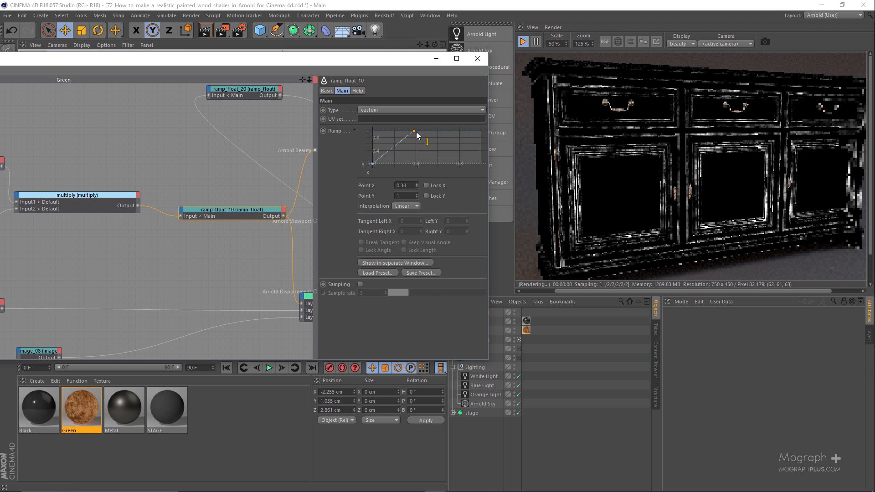
Try moving ramp_float_10's upper ramp point to X 0.1 to compare the mask, and restore its X value to 0.38.
right_click(434, 144)
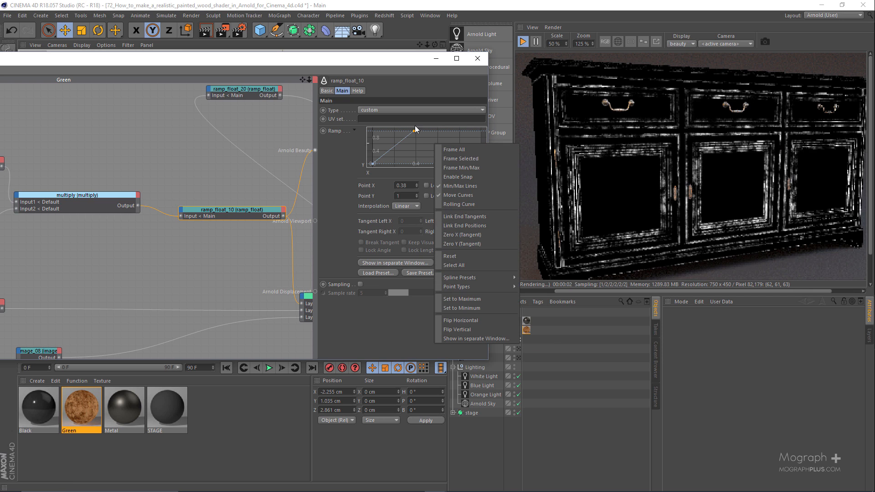
left_click(402, 120)
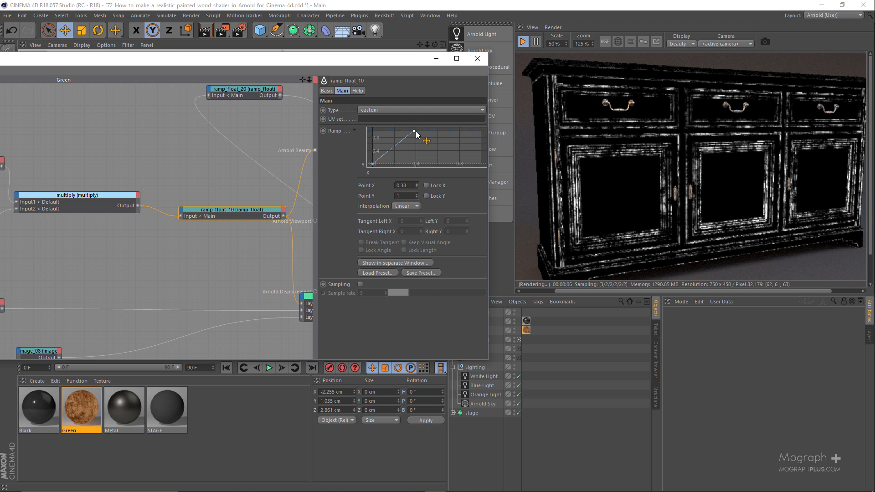
left_click_drag(415, 130, 385, 131)
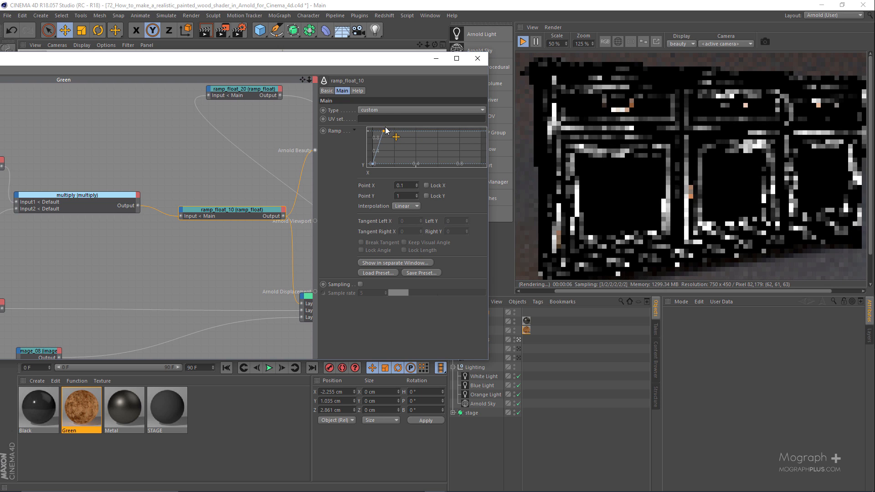
double_click(407, 184)
type("0.38")
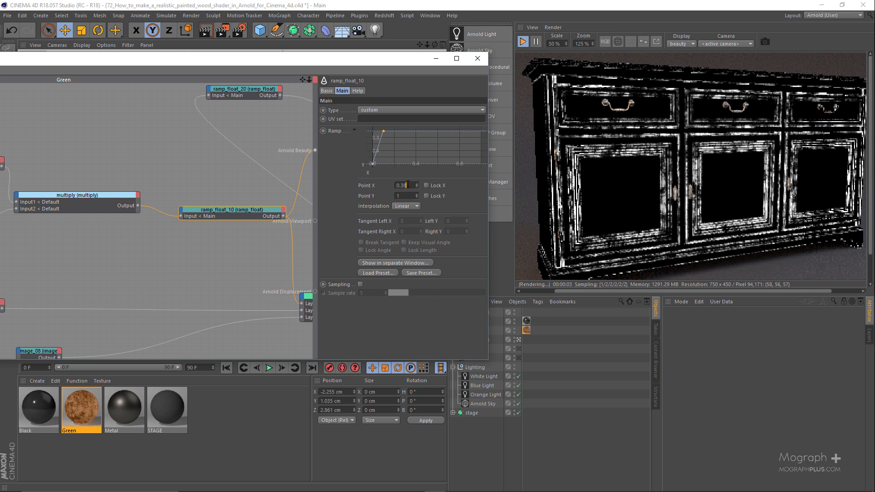
key("Return")
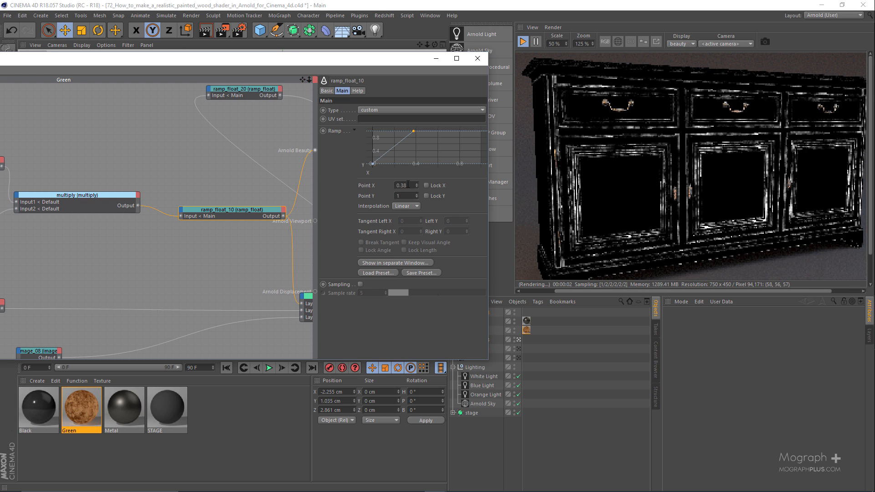
Preview layer_color_05 as the beauty root and disable its Layer 2 and Layer 3.
scroll(220, 316, "down", 2)
left_click(214, 262)
key("alt+w")
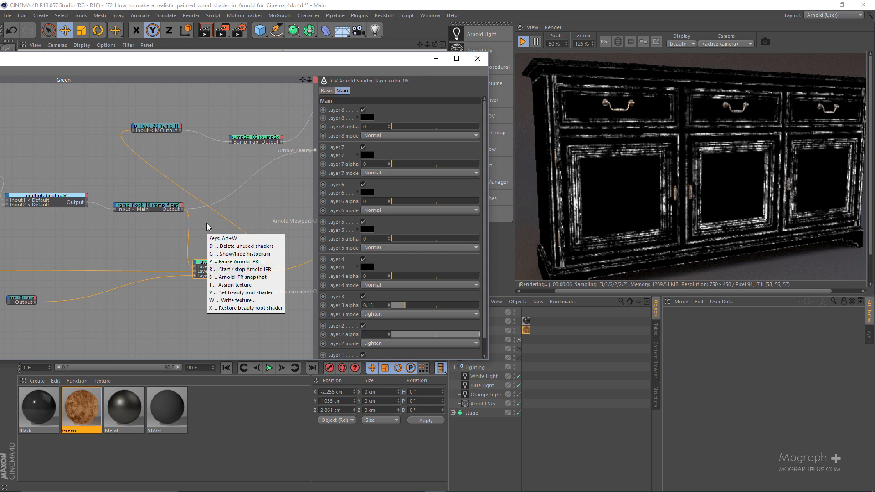
key("v")
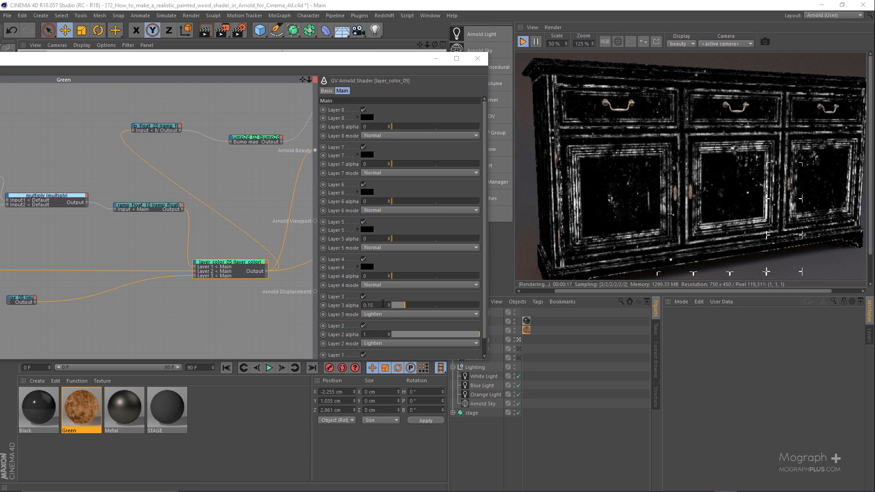
scroll(364, 315, "down", 2)
left_click(363, 310)
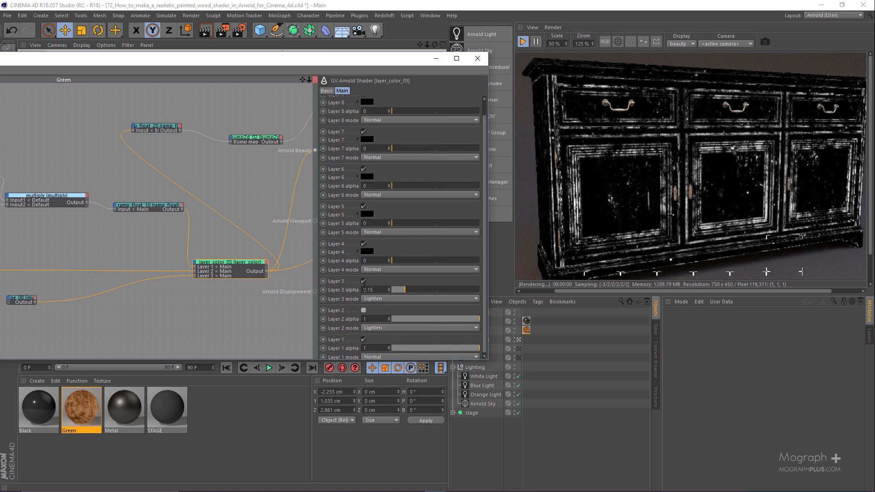
left_click(363, 281)
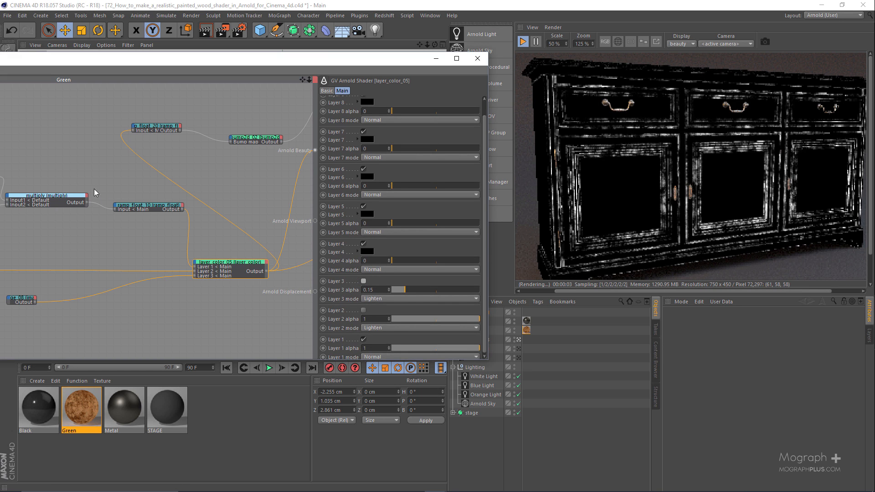
Preview the image_07 scratch texture on the sideboard as the beauty root and stop the render.
middle_click_drag(189, 298, 238, 299)
middle_click_drag(33, 236, 88, 272)
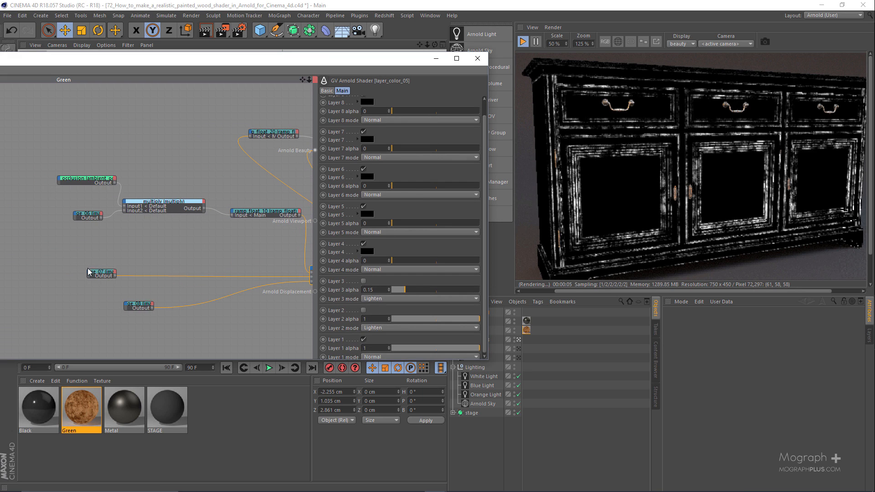
left_click_drag(102, 277, 102, 277)
key("alt+w")
key("s")
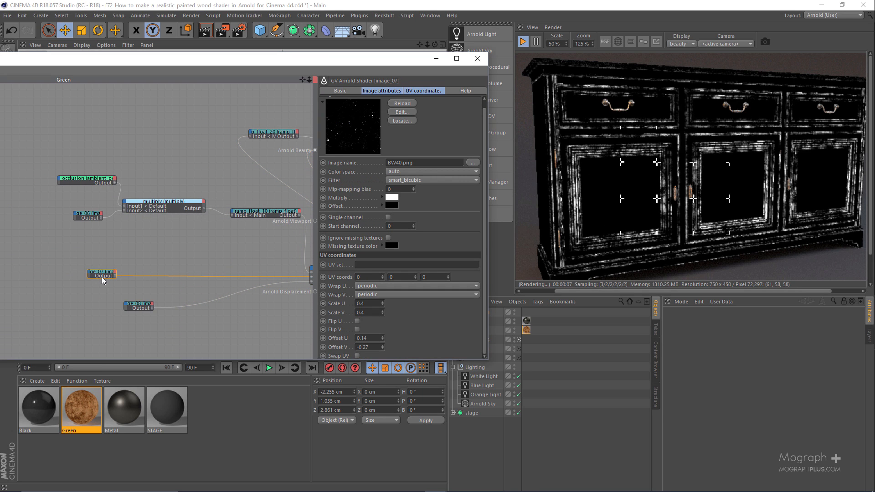
left_click(523, 42)
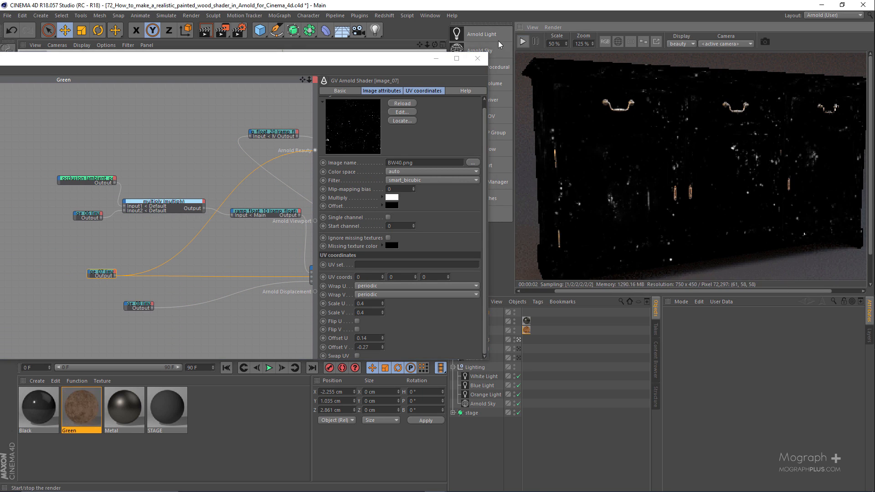
Open the Reference photo in the Picture Viewer, examine the wear around the sideboard's edges and drawers, and close the viewer.
left_click(431, 16)
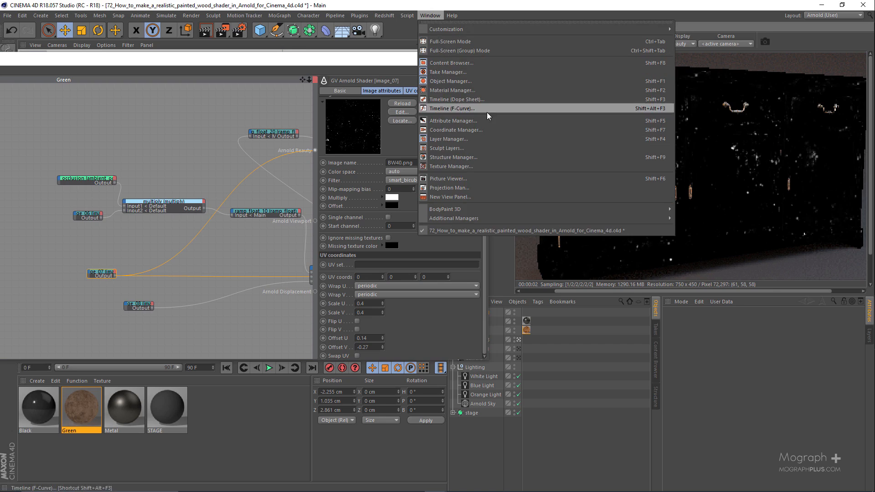
left_click(489, 174)
left_click_drag(451, 338, 430, 120)
left_click_drag(453, 246, 361, 176)
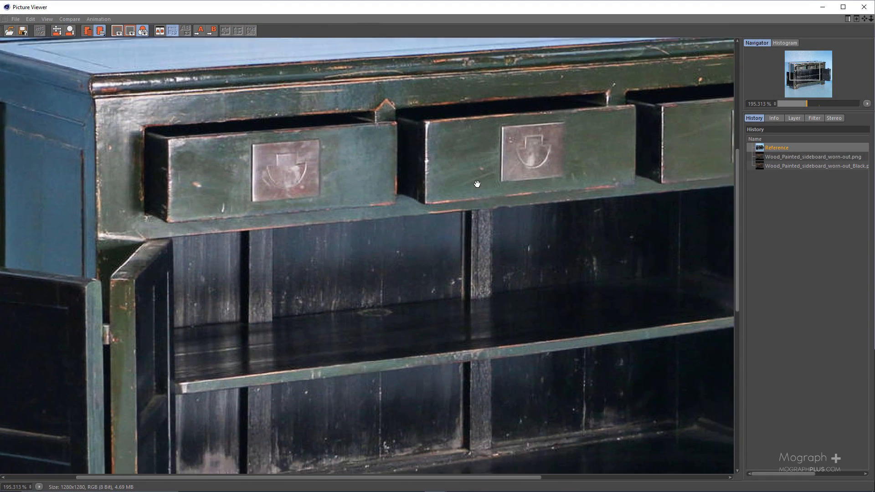
left_click_drag(509, 200, 399, 262)
left_click_drag(45, 238, 265, 235)
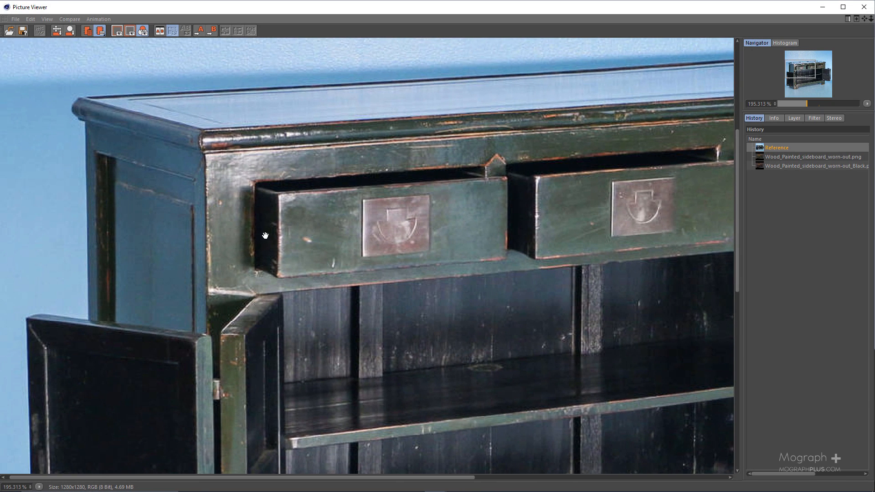
left_click_drag(357, 222, 265, 216)
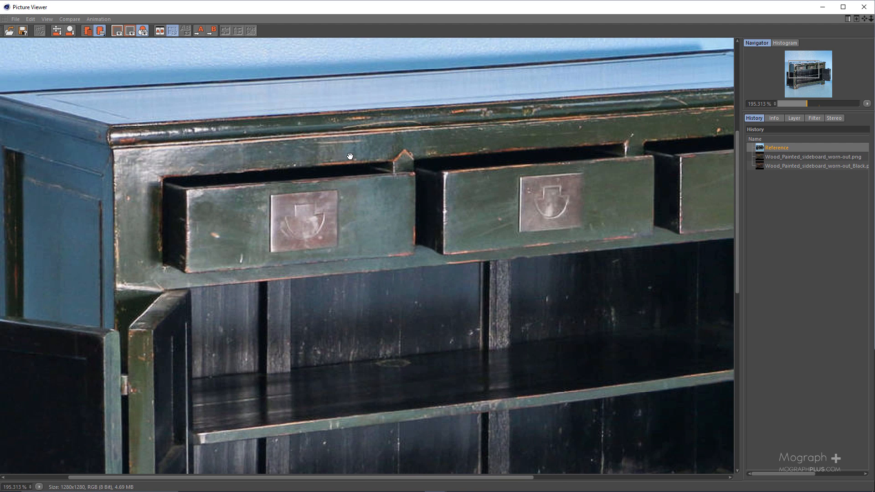
left_click(864, 10)
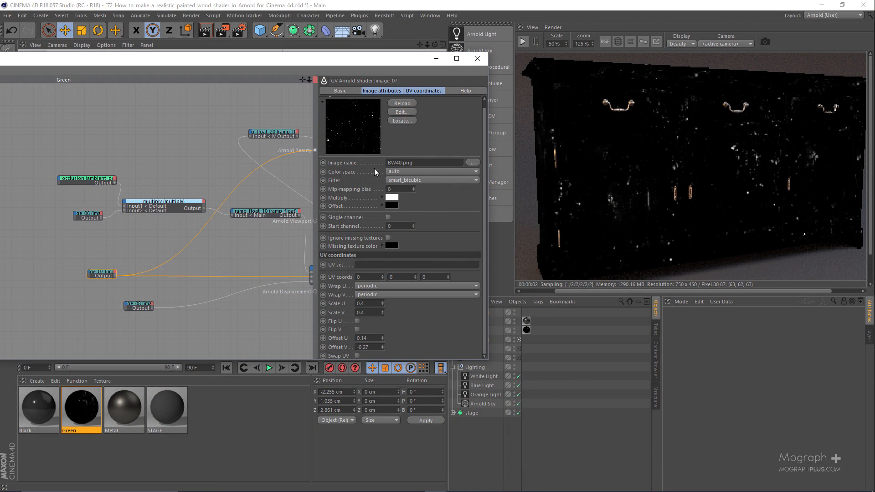
Restart the render and preview the image_08 texture on the sideboard as the beauty root.
key("alt+w")
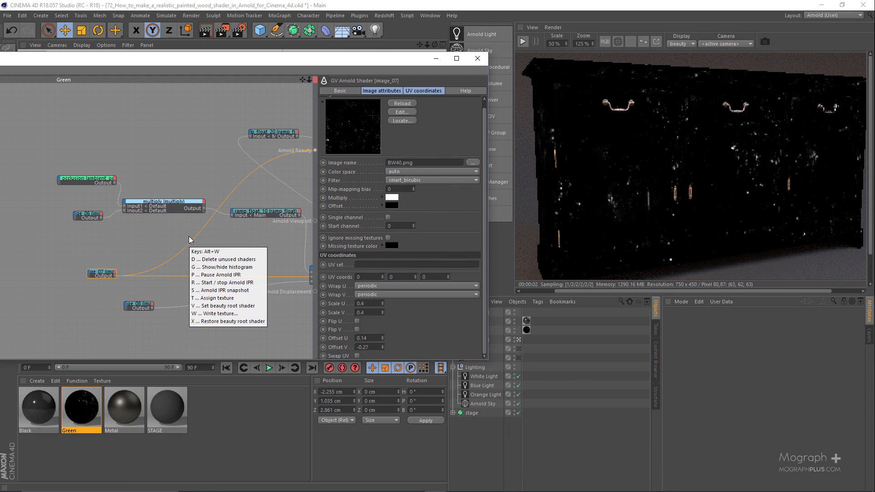
key("r")
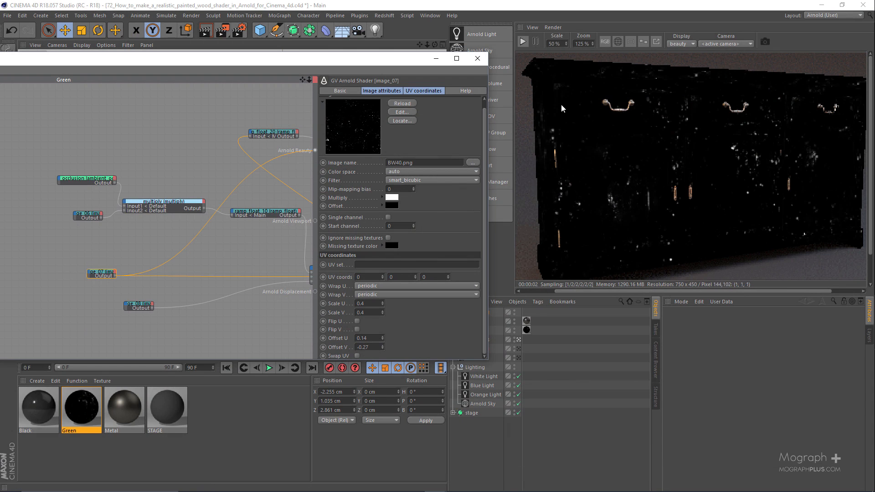
left_click(522, 41)
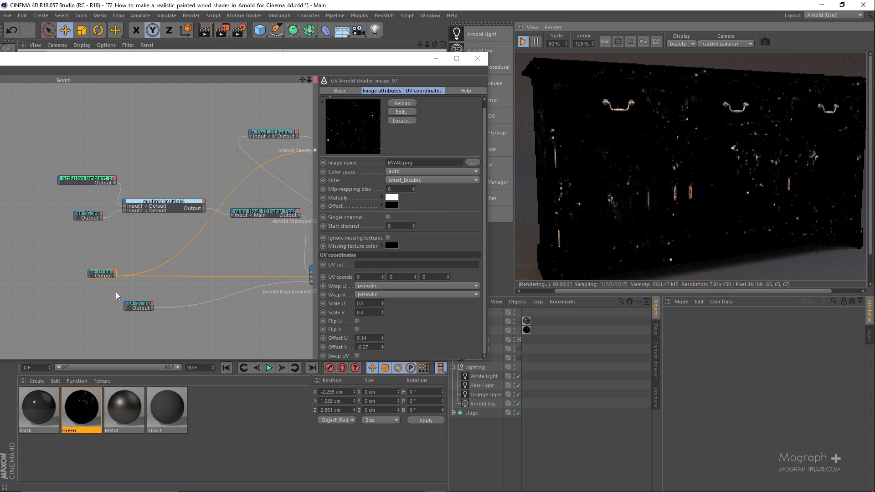
left_click(137, 306)
key("alt+w")
key("b")
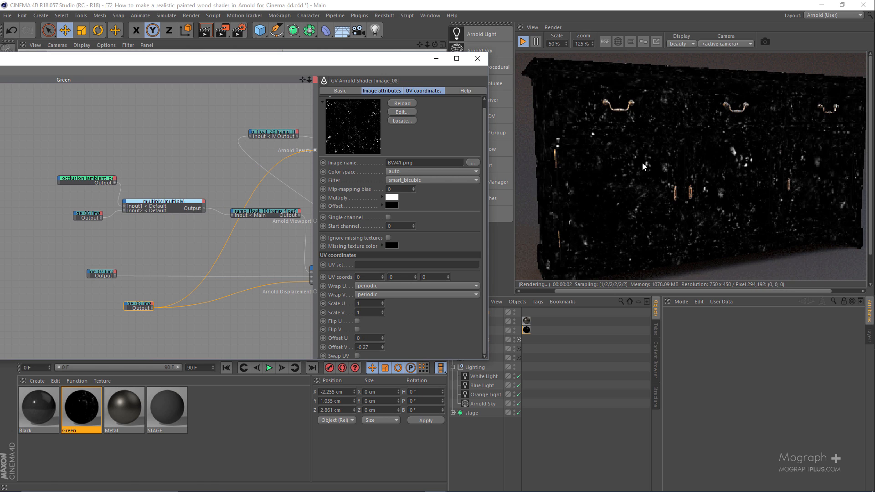
Re-enable Layer 2 and Layer 3 in layer_color_05 and preview the combined mask as the beauty root.
middle_click_drag(228, 315, 123, 310)
left_click(221, 275)
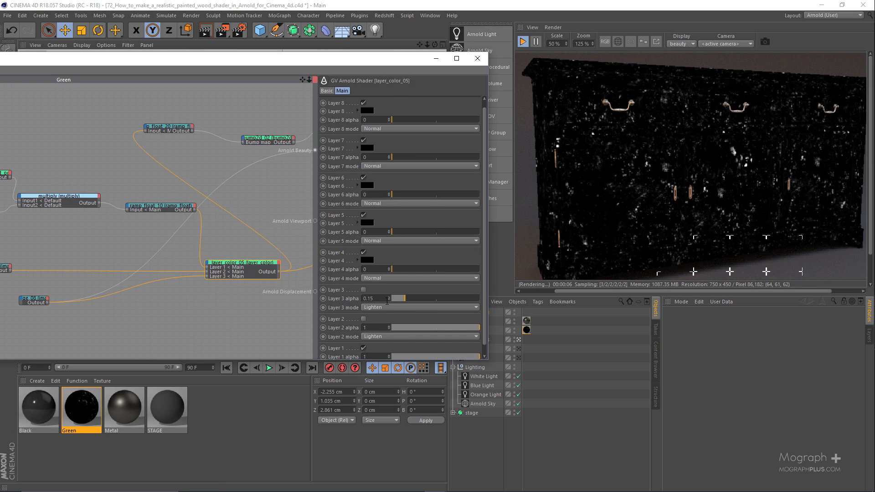
left_click(364, 319)
key("alt+w")
key("v")
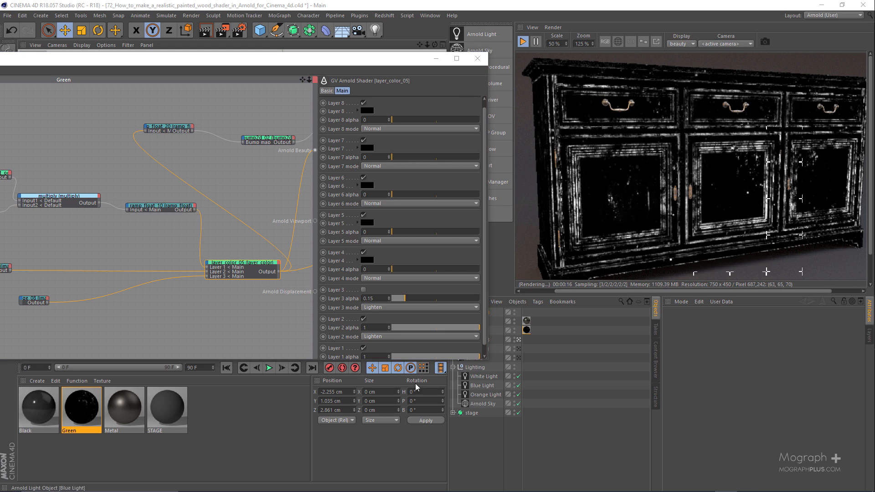
left_click(364, 290)
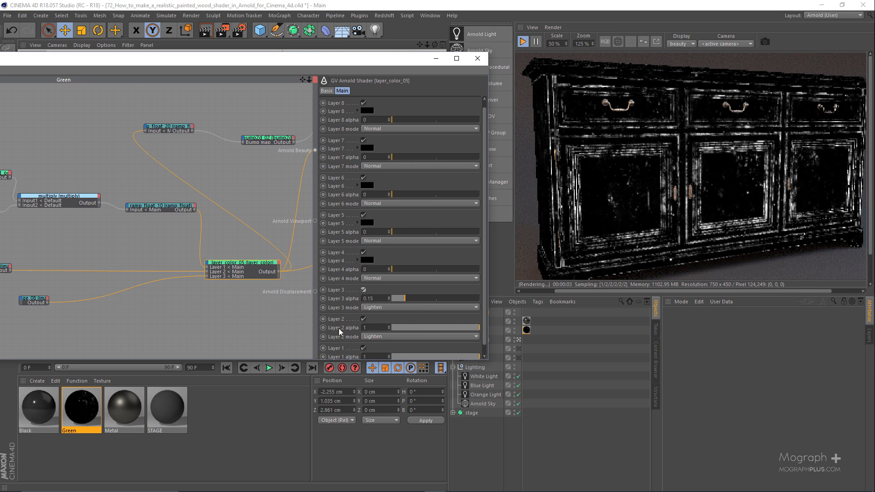
Compare Normal mode for Layer 2 of layer_color_05 and return it to Lighten.
left_click(395, 335)
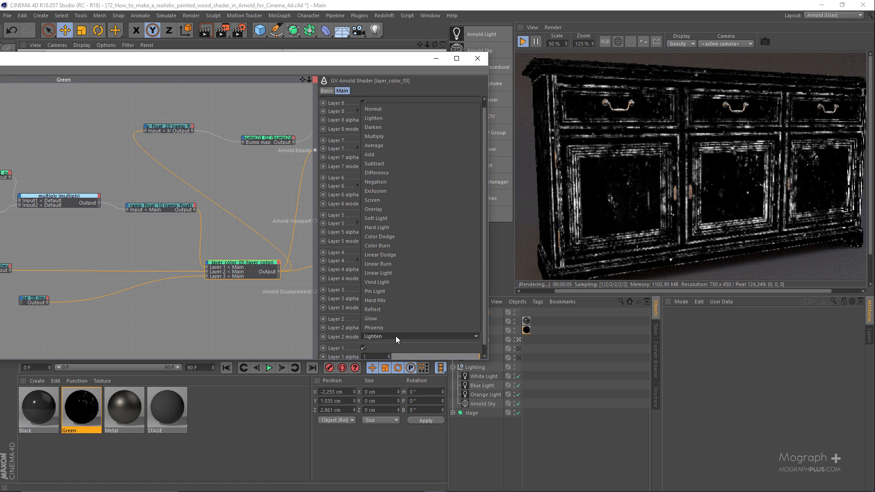
left_click(391, 110)
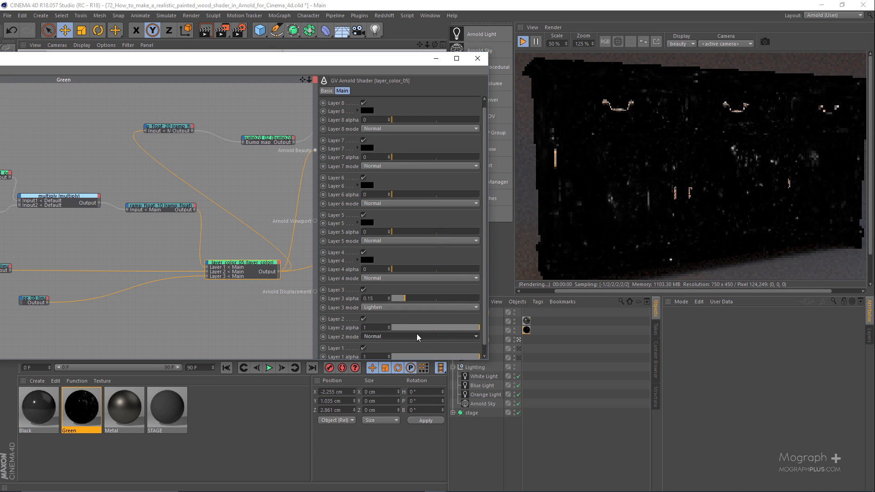
left_click(400, 336)
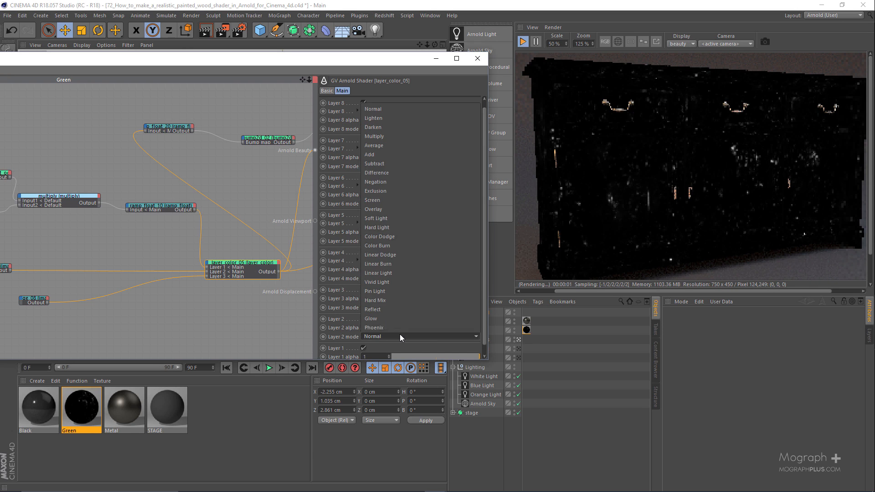
left_click(406, 119)
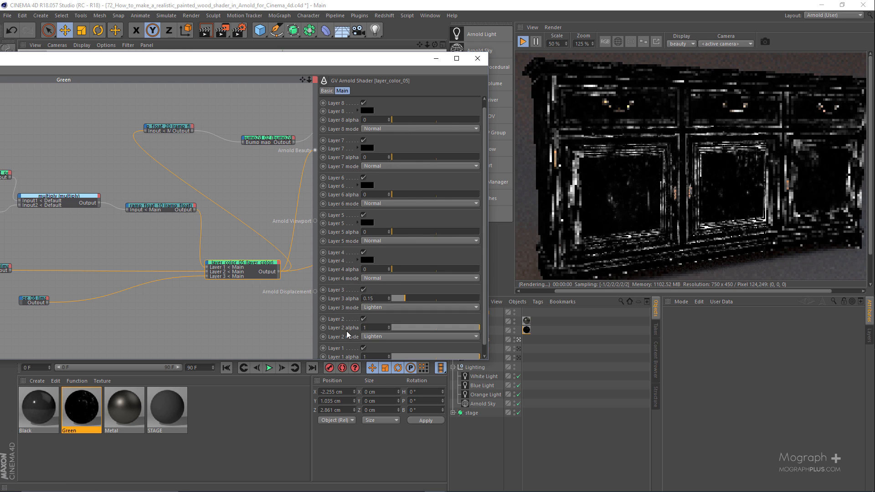
Enlarge the shader network editor to full screen and inspect the settings of the final layer node.
scroll(347, 331, "down", 1)
scroll(139, 274, "down", 3)
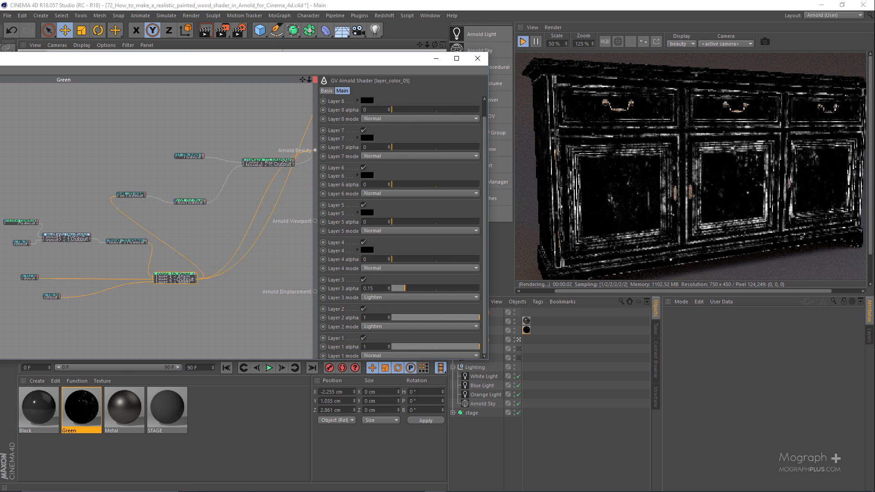
middle_click_drag(204, 201, 151, 244)
scroll(162, 242, "down", 2)
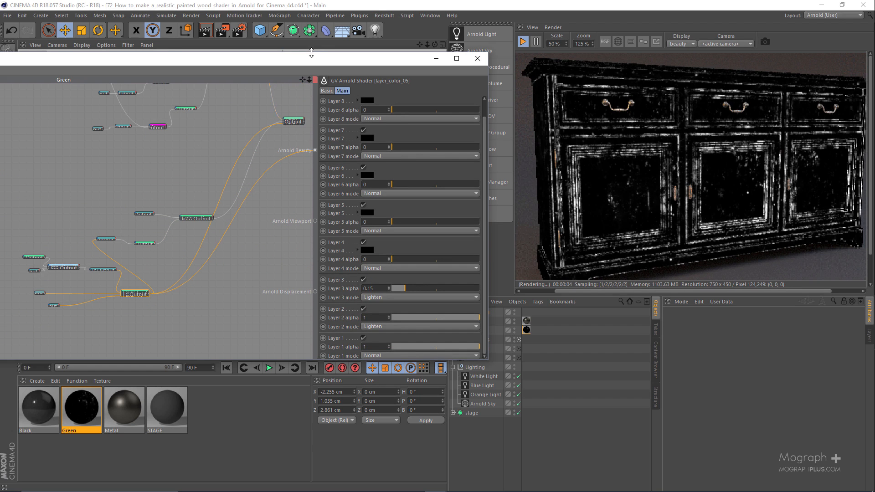
double_click(324, 62)
scroll(415, 233, "up", 3)
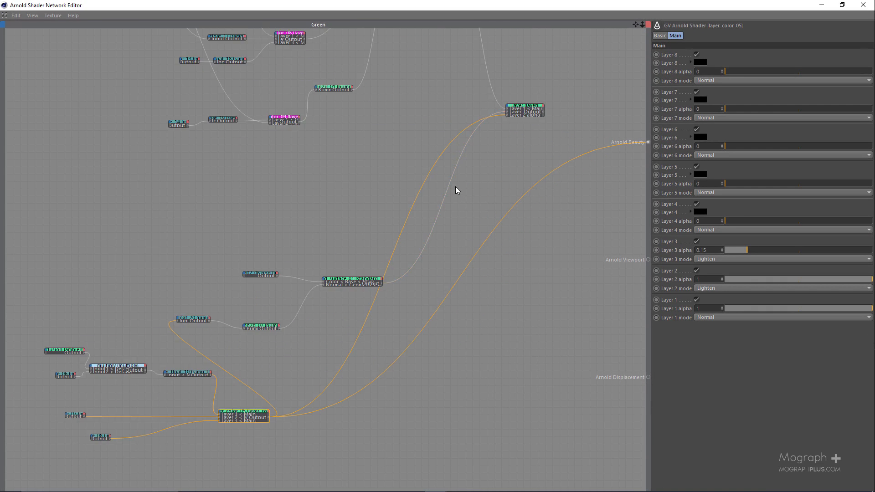
scroll(388, 214, "up", 2)
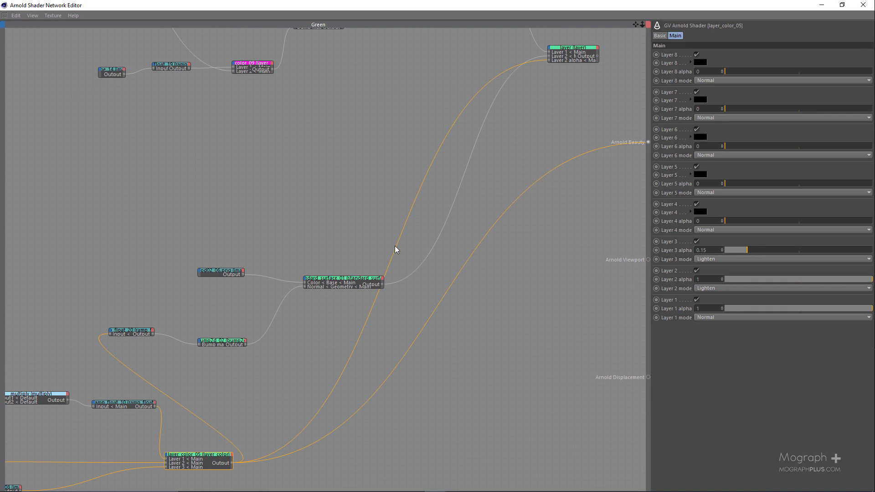
left_click(569, 61)
Inspect the settings of the standard_surface paint shader and the standard_surface_01 wood shader feeding the layer node.
scroll(544, 126, "down", 2)
middle_click_drag(545, 127, 454, 330)
scroll(420, 158, "down", 1)
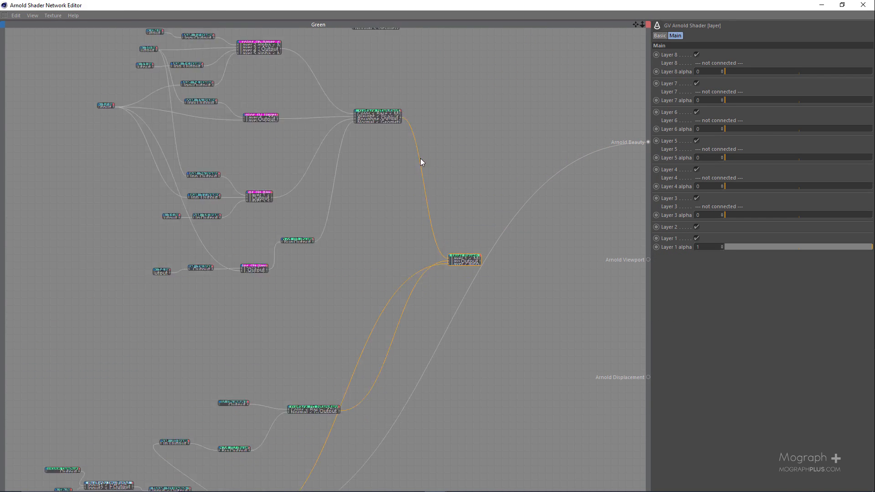
scroll(494, 296, "up", 4)
middle_click_drag(414, 109, 406, 180)
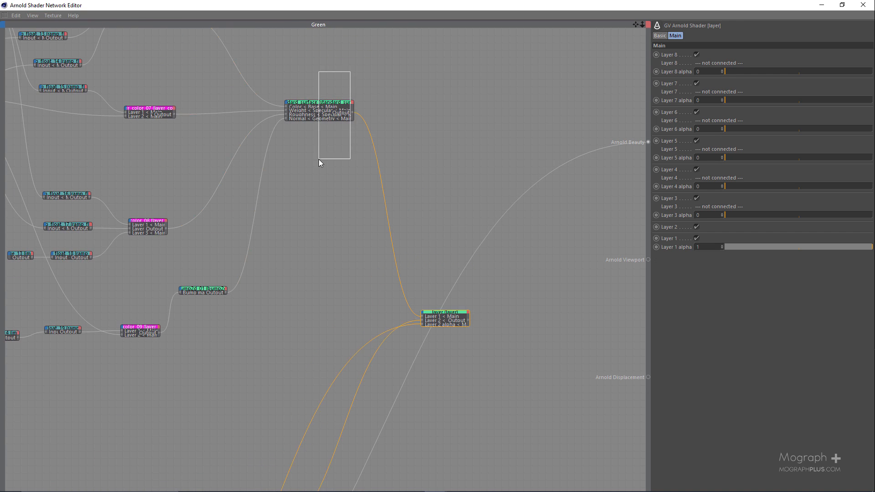
left_click_drag(319, 159, 321, 160)
middle_click_drag(264, 321, 334, 88, "alt")
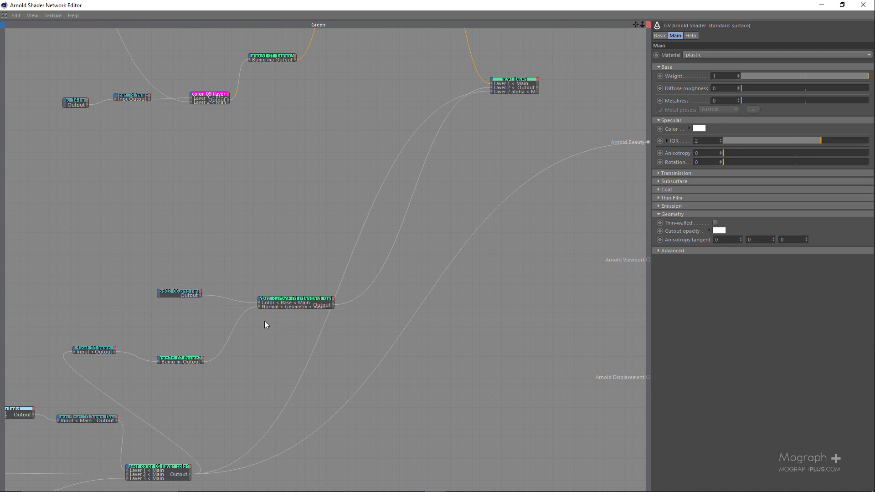
left_click(281, 299)
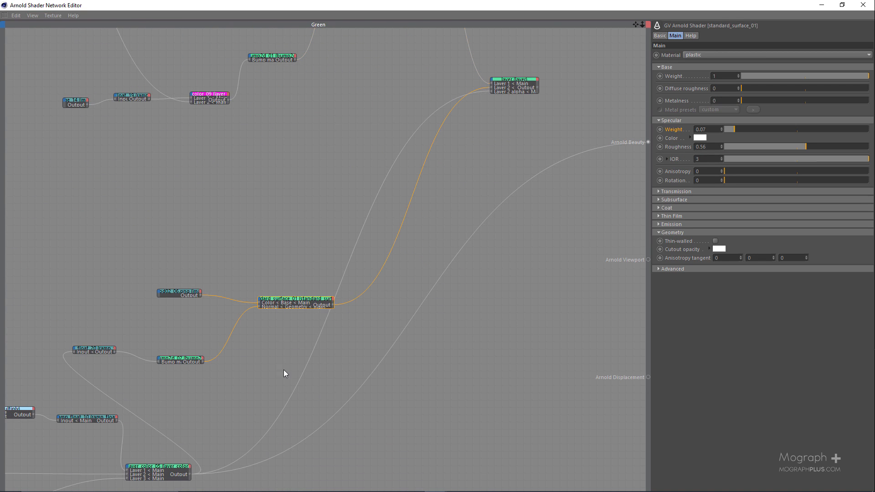
Restore the network editor to its smaller size and preview standard_surface_01 as the beauty root.
double_click(487, 8)
key("alt+w")
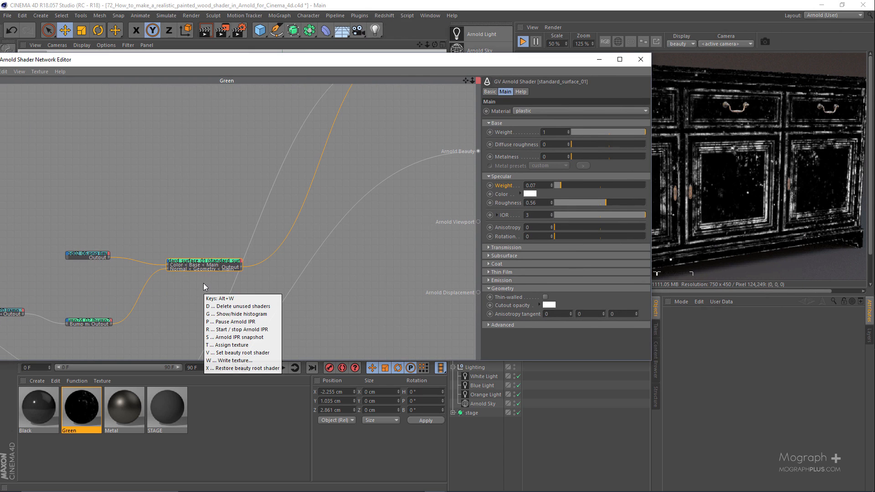
key("v")
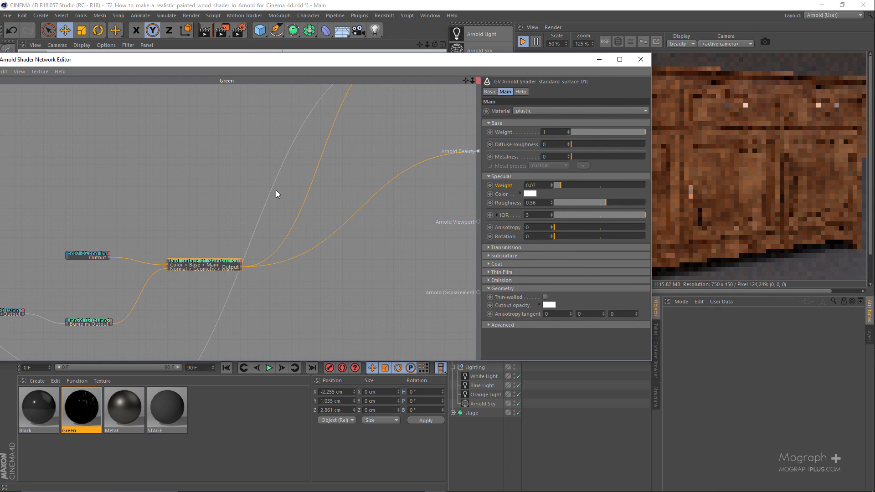
Preview the layer_color_05 wear mask on the sideboard as the beauty root.
scroll(276, 190, "down", 1)
middle_click_drag(256, 152, 28, 144, "alt")
scroll(255, 152, "down", 2)
middle_click_drag(245, 176, 236, 69, "alt")
left_click(185, 255)
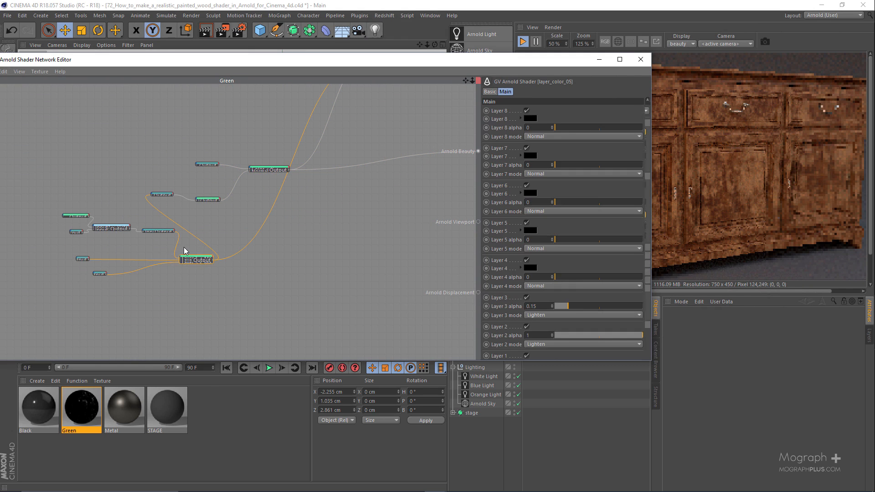
key("alt+w")
key("v")
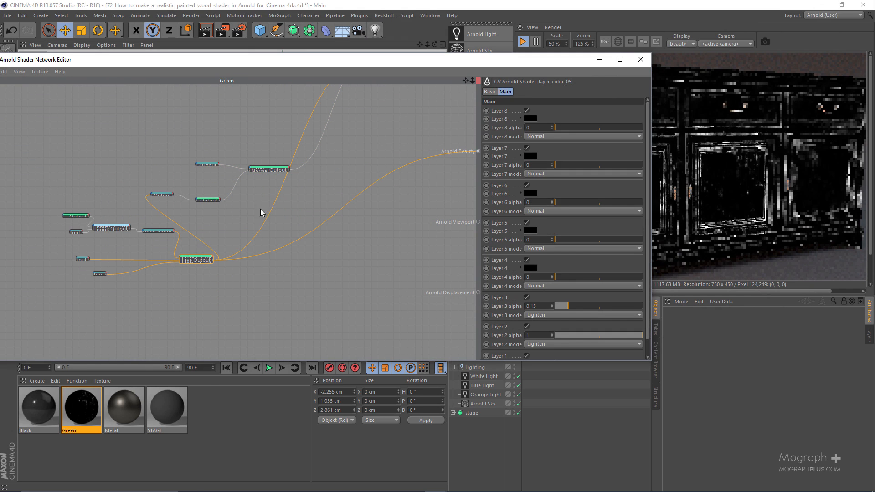
Preview the final layer node on the sideboard as the beauty root.
middle_click_drag(259, 211, 235, 262, "alt")
middle_click_drag(360, 70, 337, 171, "alt")
left_click(337, 211)
key("alt+w")
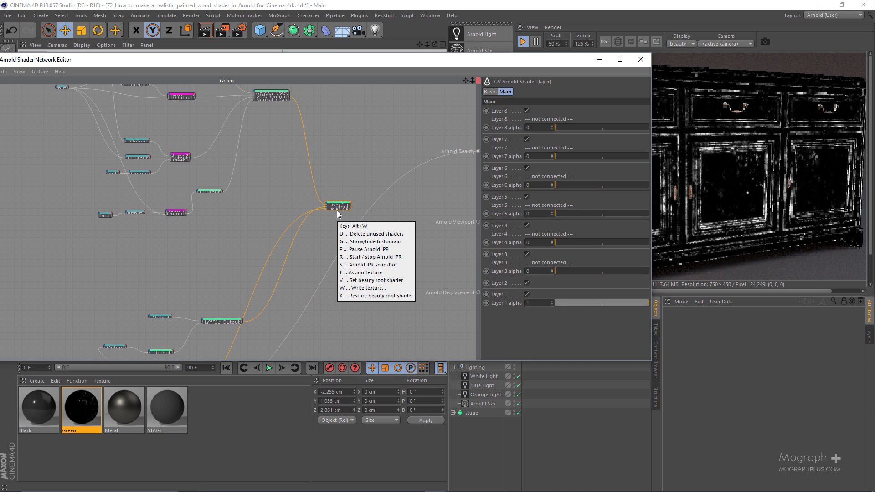
key("v")
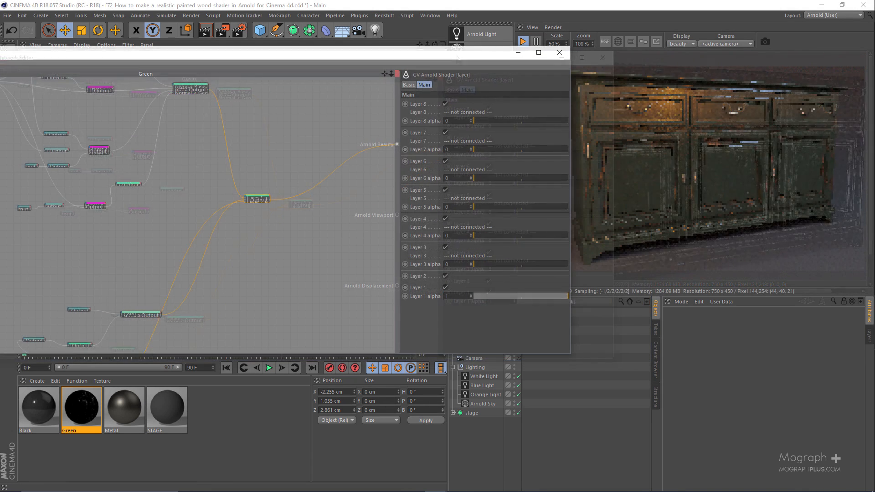
Inspect standard_surface_01 and trace its Wood02_06.png color and bump2d_02 normal connections back to the mask nodes.
middle_click_drag(109, 349, 212, 247, "alt")
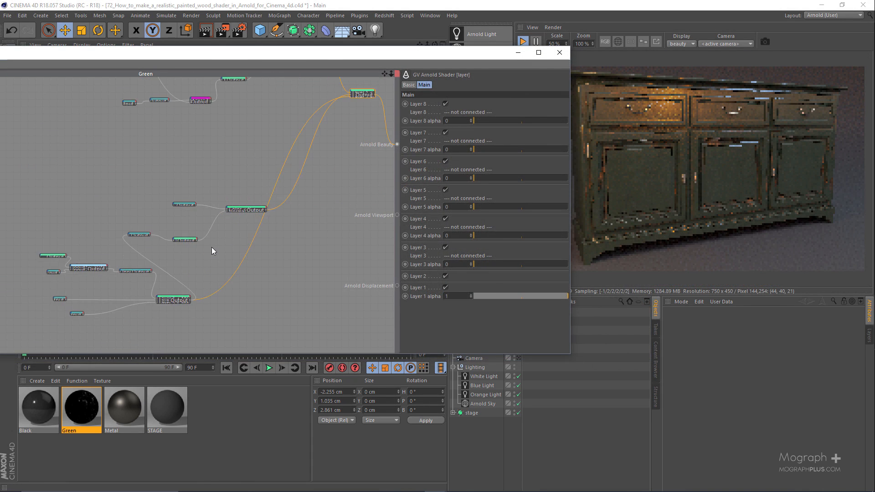
right_click_drag(212, 247, 246, 231, "alt")
left_click(262, 192)
scroll(251, 204, "up", 6)
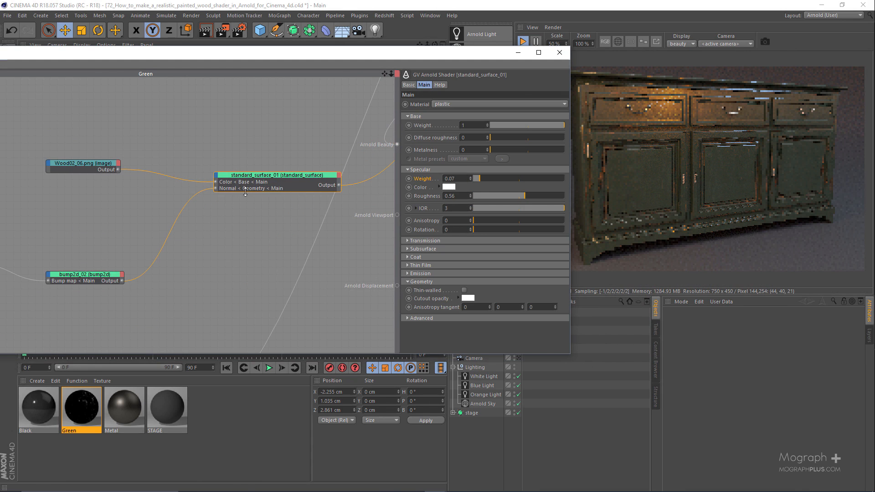
middle_click_drag(169, 235, 371, 142, "alt")
middle_click_drag(167, 227, 173, 118, "alt")
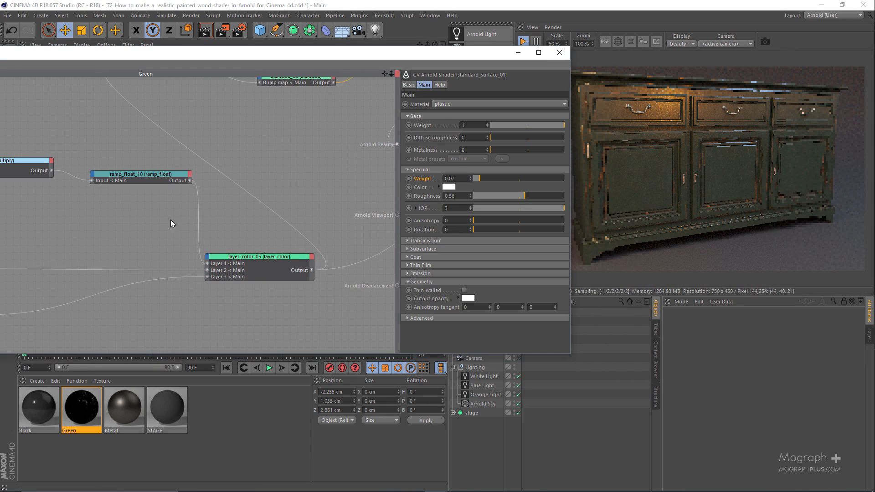
Set layer_color_05 as the beauty root again to view the mask that drives the wood bump.
scroll(217, 224, "down", 3)
left_click(228, 258)
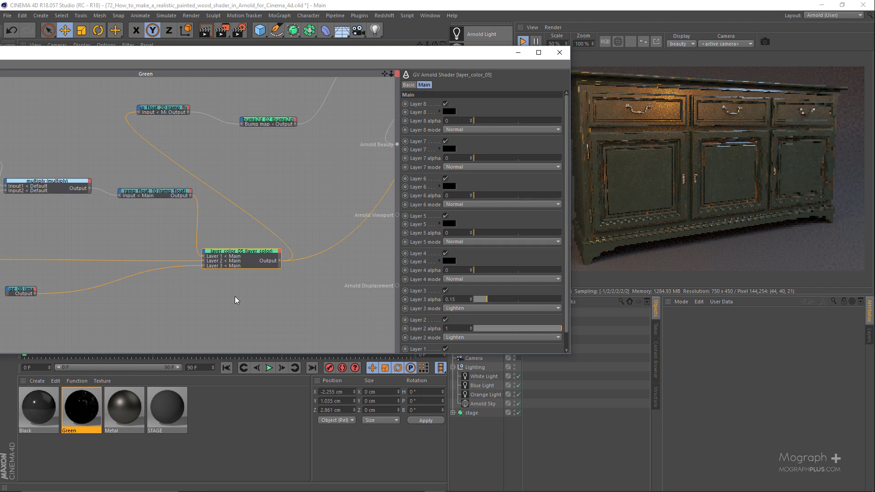
key("alt+w")
key("v")
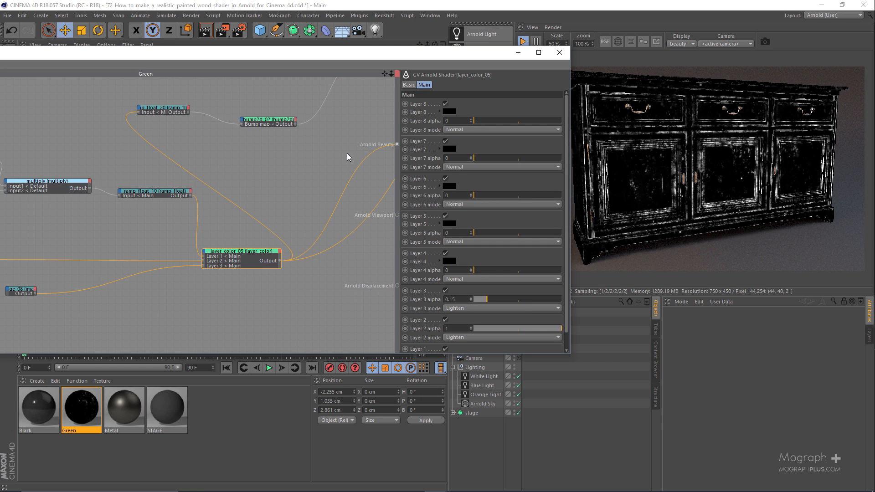
Inspect the layer node's inputs and preview the ramp_float_20 inverted mask as the beauty root.
scroll(316, 172, "down", 6)
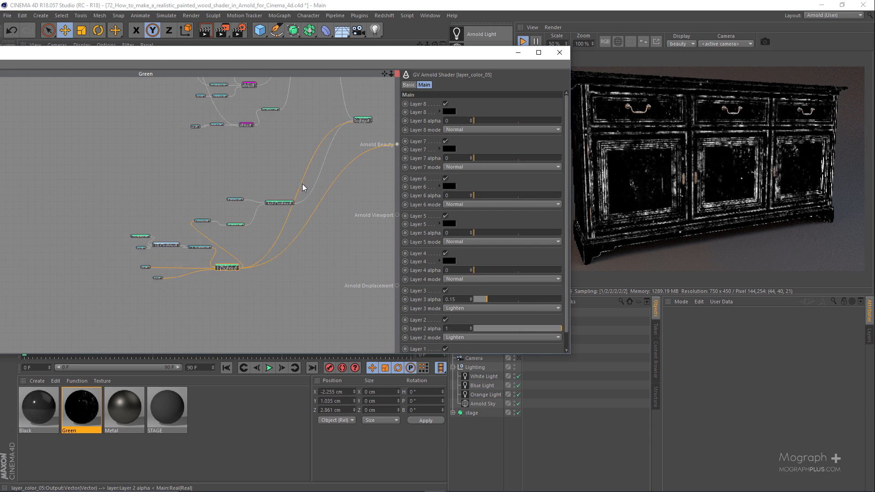
scroll(332, 147, "up", 2)
left_click_drag(324, 182, 324, 184)
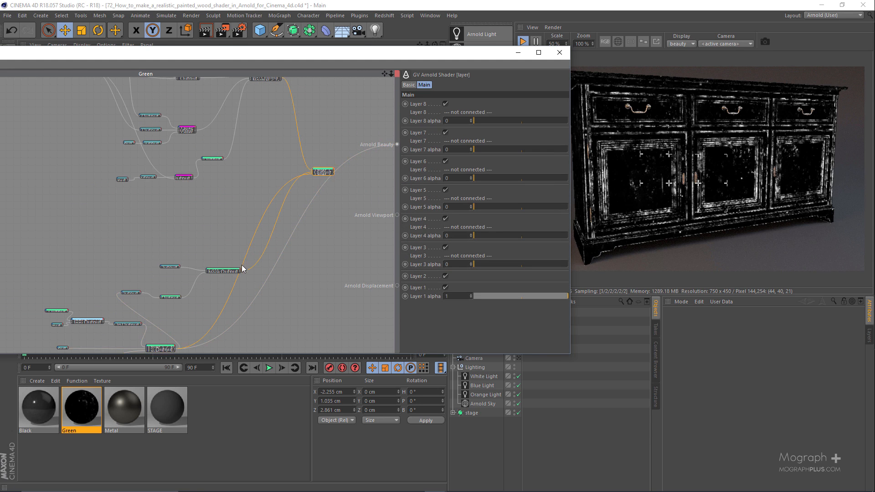
scroll(216, 318, "up", 2)
middle_click_drag(132, 343, 204, 267, "alt")
left_click(155, 204)
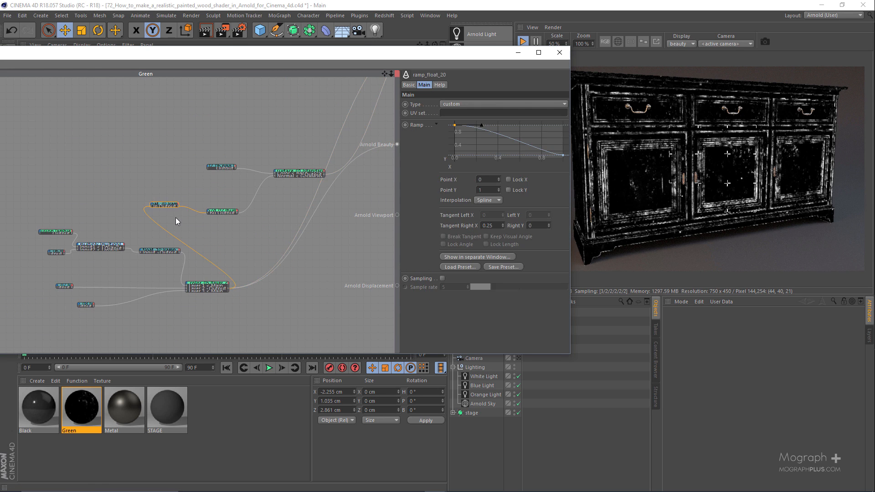
key("alt+w")
key("b")
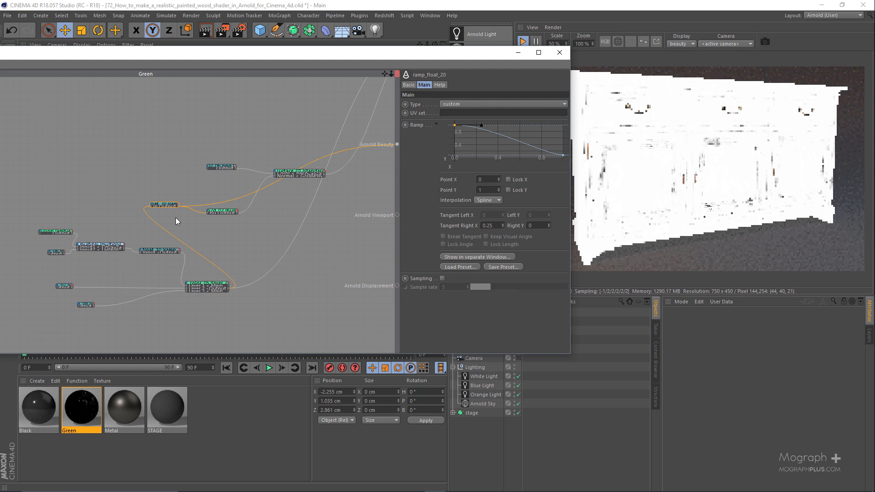
Review the standard_surface_01 settings and the custom curve of ramp_float_20 against the zoomed render.
scroll(239, 190, "up", 3)
middle_click_drag(367, 164, 289, 212, "alt")
left_click_drag(297, 217, 297, 218)
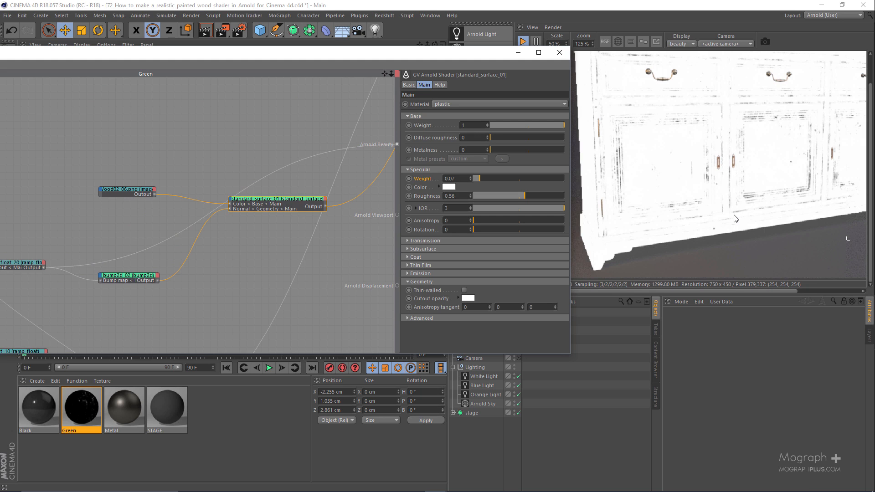
middle_click_drag(117, 294, 242, 214, "alt")
left_click_drag(129, 157, 144, 209)
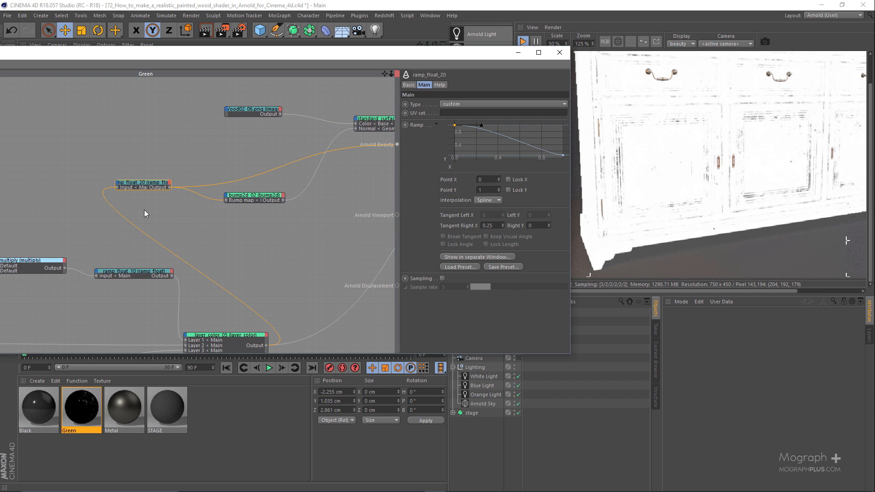
Inspect the bump2d_02 bump height and its connection to the normal input of standard_surface_01.
key("alt+w")
left_click(234, 200)
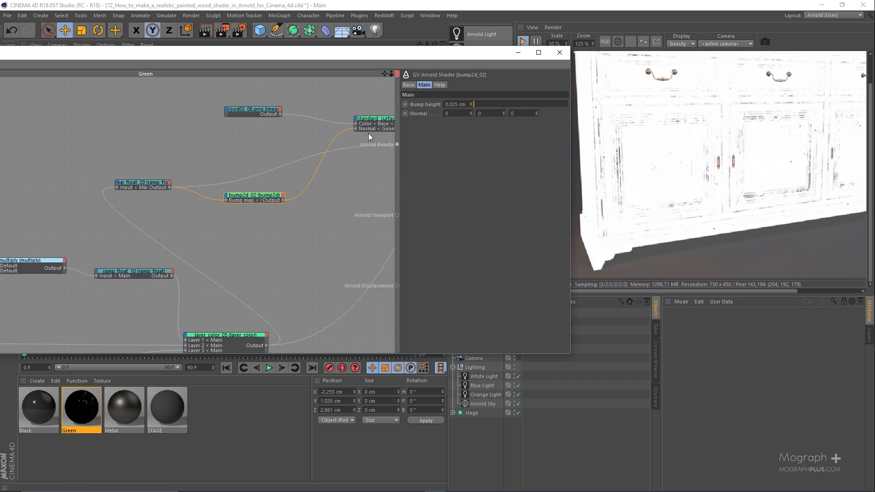
scroll(217, 218, "up", 1)
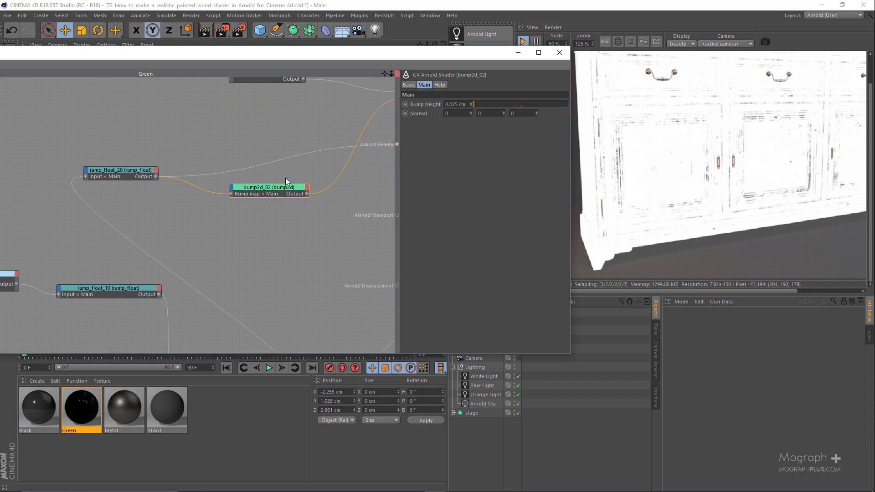
scroll(254, 195, "down", 2)
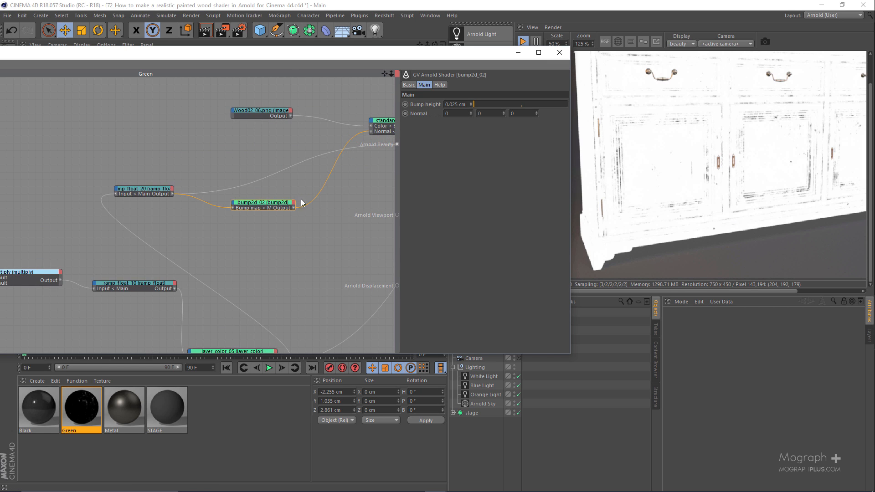
middle_click_drag(292, 171, 290, 176, "alt")
scroll(291, 177, "up", 1)
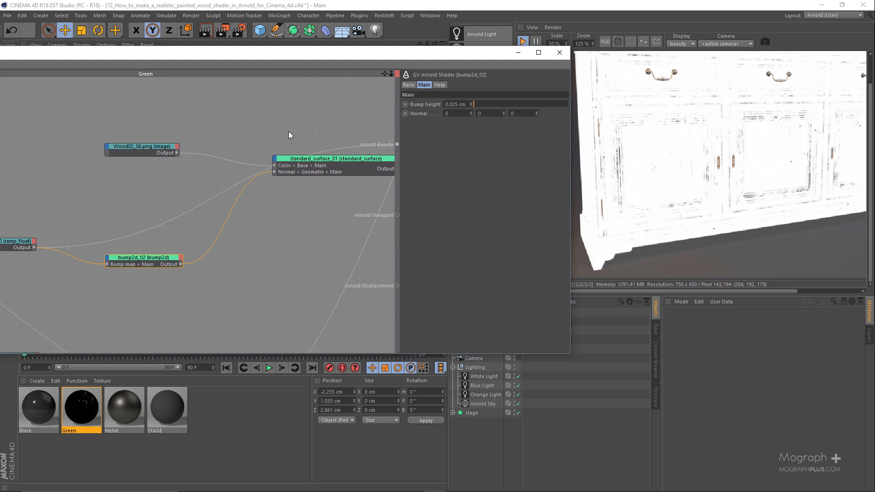
Set the final layer node as the beauty root to render the complete painted-wood shader.
scroll(263, 229, "down", 4)
middle_click_drag(235, 219, 148, 315, "alt")
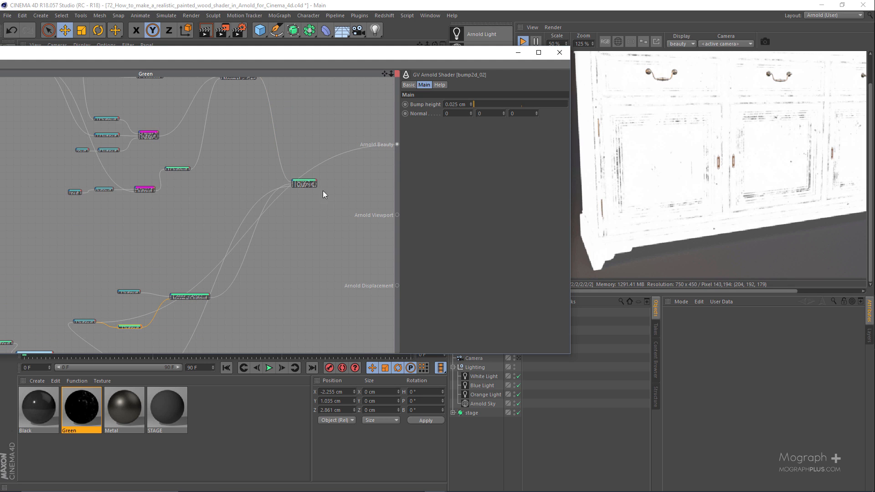
left_click_drag(322, 190, 305, 168)
key("alt+w")
key("r")
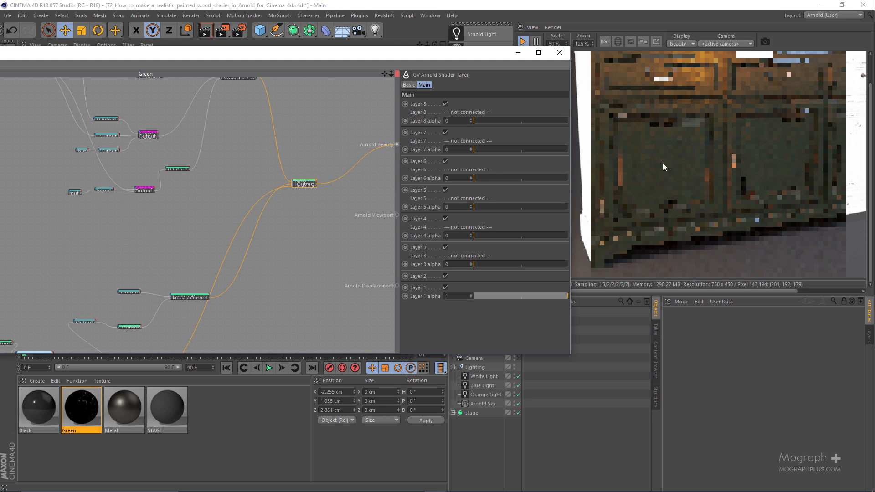
View the finished Wood_Painted_sideboard_worn-out_Black render in the Picture Viewer and close the viewer.
scroll(663, 163, "down", 1)
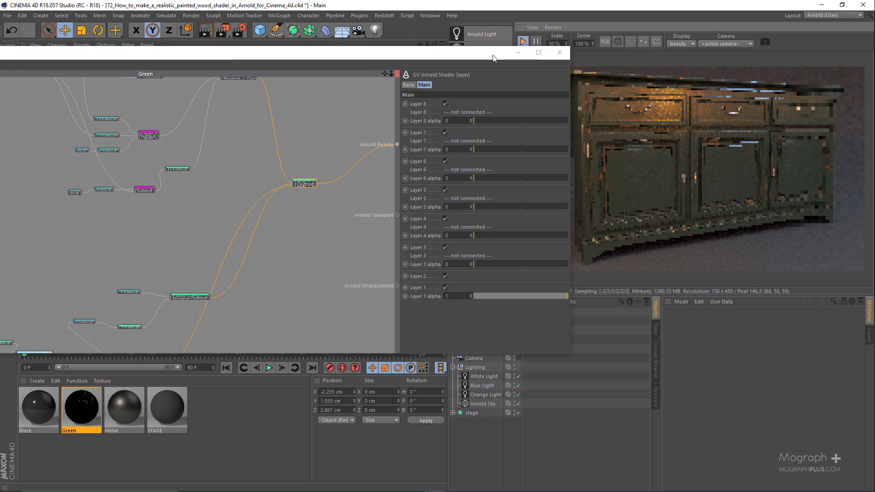
left_click_drag(486, 54, 427, 54)
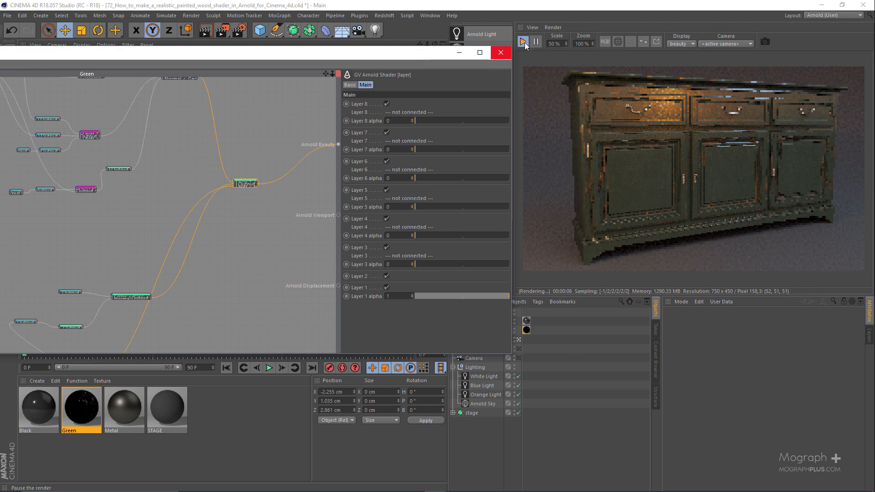
left_click(430, 15)
left_click(448, 178)
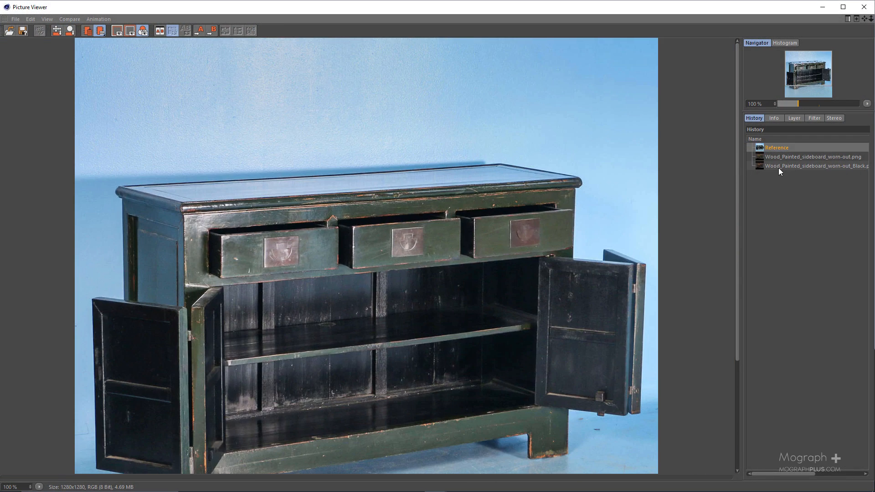
left_click(779, 166)
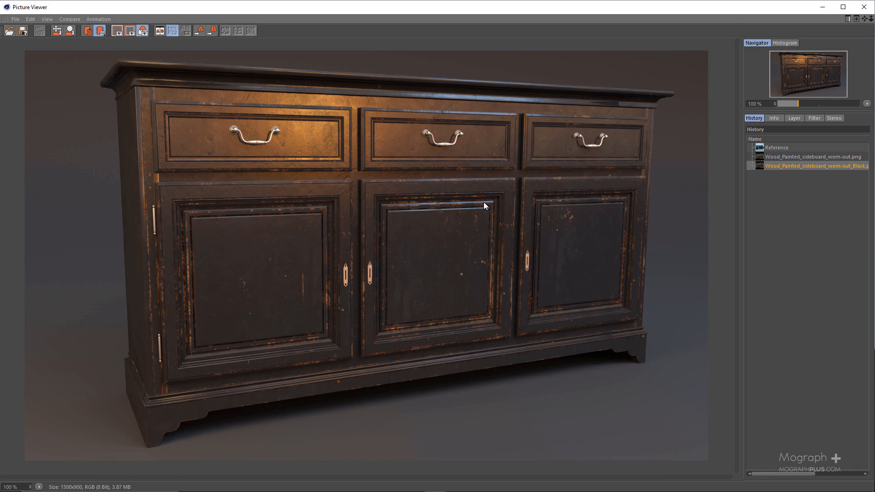
left_click(863, 6)
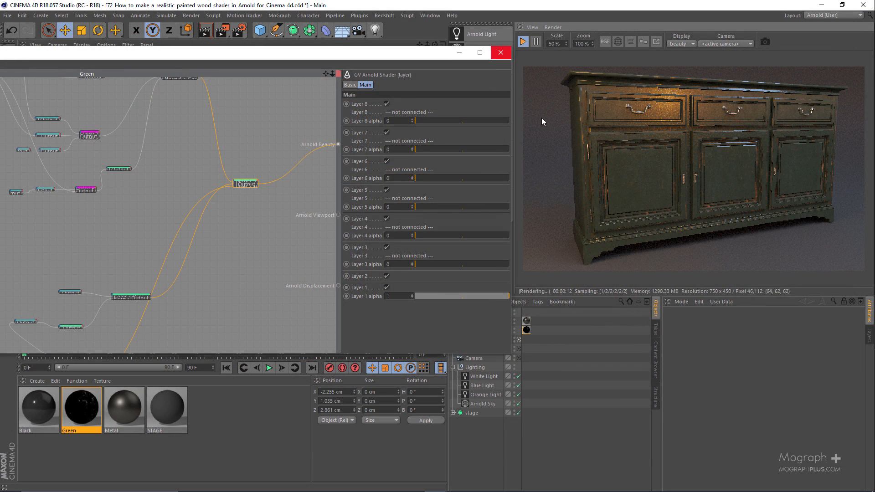
Inspect the layer settings of the layer_color_06 node in the Green material's network.
scroll(103, 168, "down", 2)
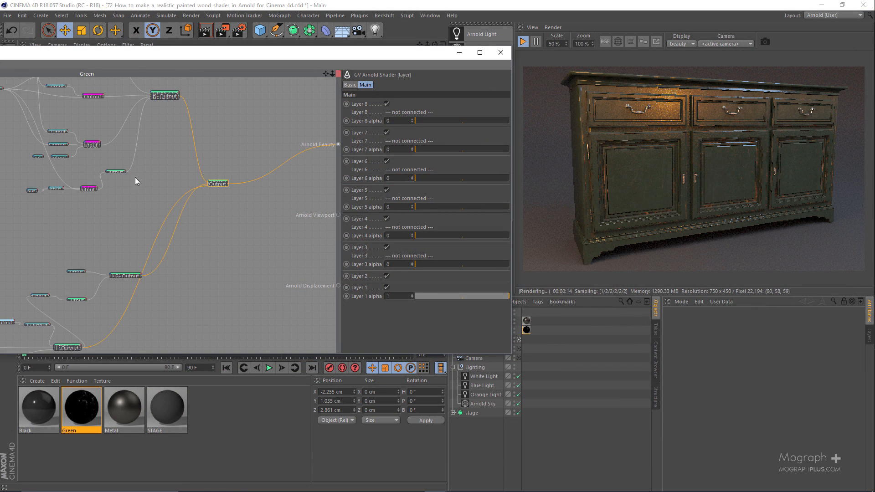
middle_click_drag(135, 177, 318, 319)
scroll(239, 205, "up", 3)
middle_click_drag(240, 205, 49, 174)
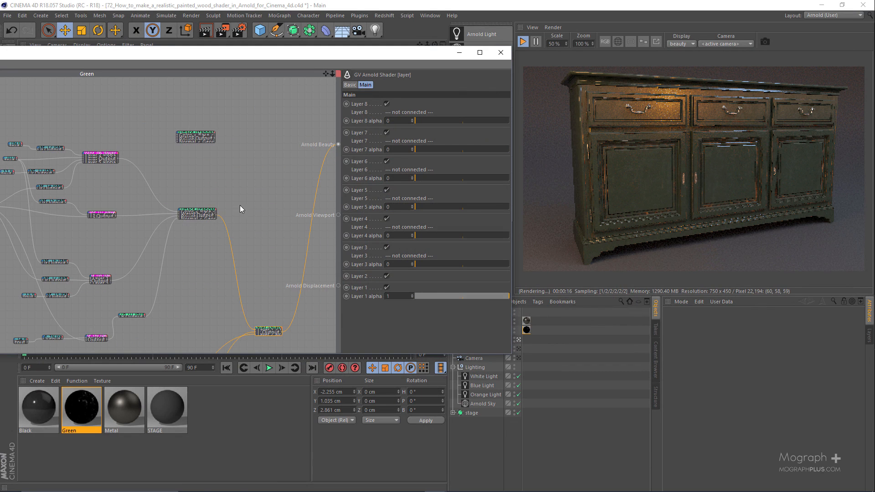
scroll(107, 197, "up", 5)
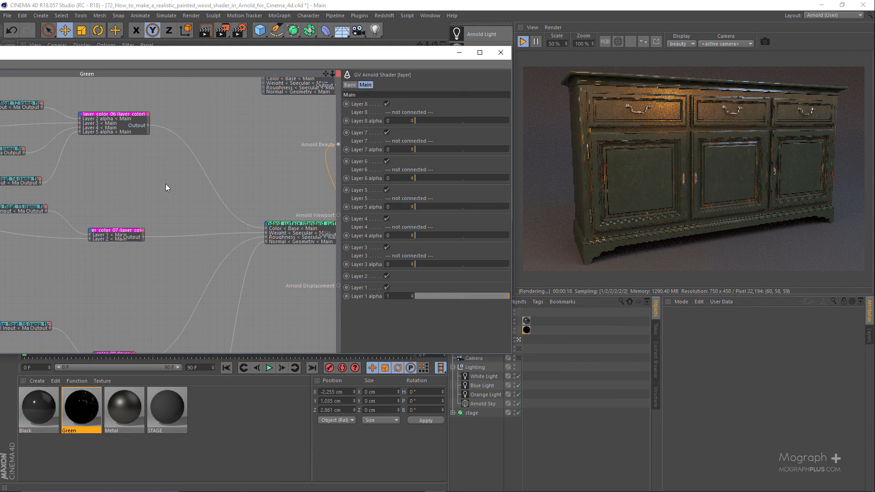
left_click(128, 131)
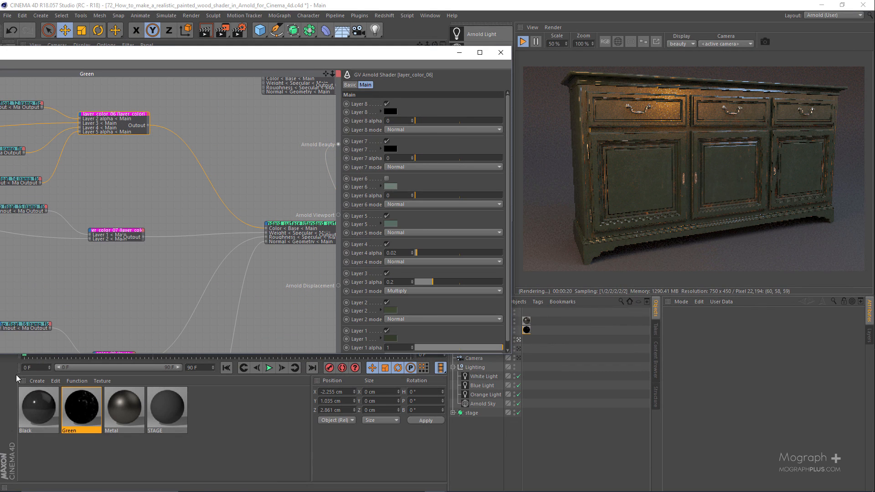
Show the Black material's shader network and replace the wood object's Green material with Black.
left_click(32, 426)
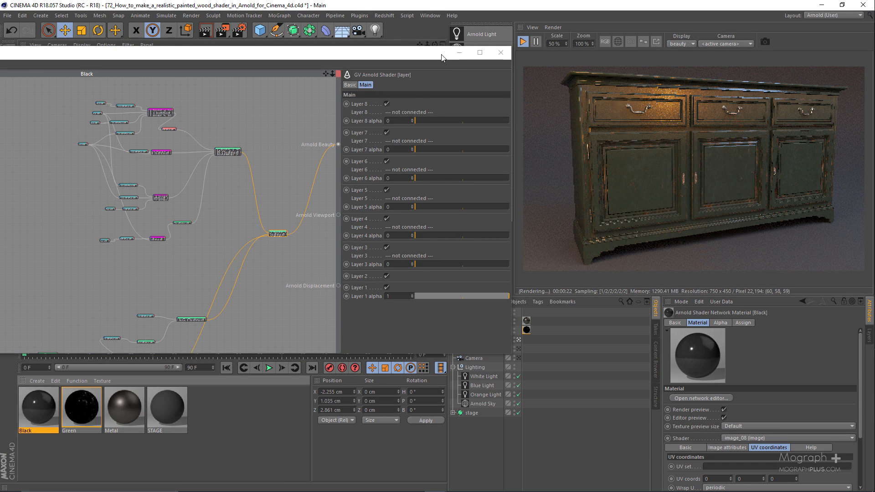
left_click_drag(429, 56, 358, 41)
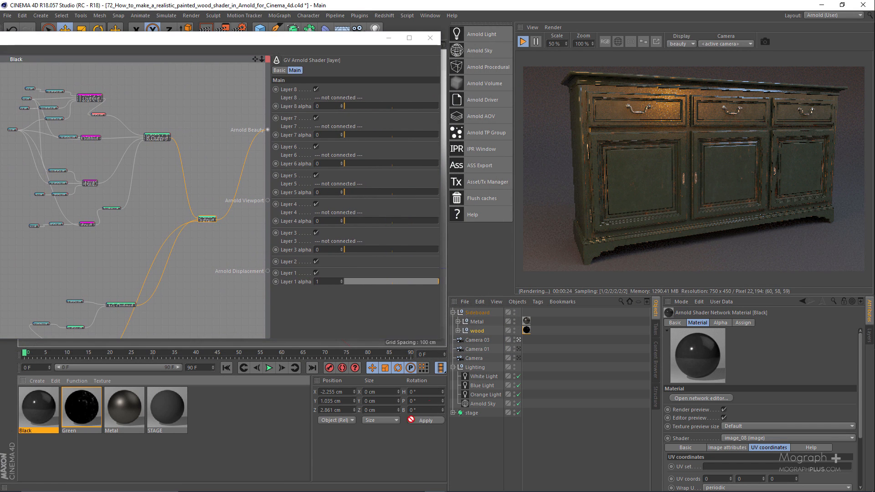
left_click_drag(501, 334, 528, 337)
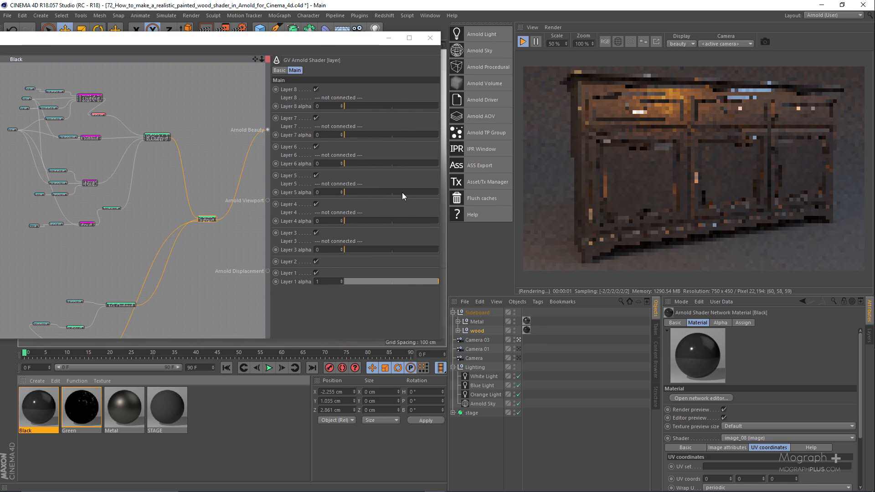
Examine the Black material's node graph in the maximized network editor, from the wood nodes up to the paint nodes.
left_click_drag(307, 39, 560, 31)
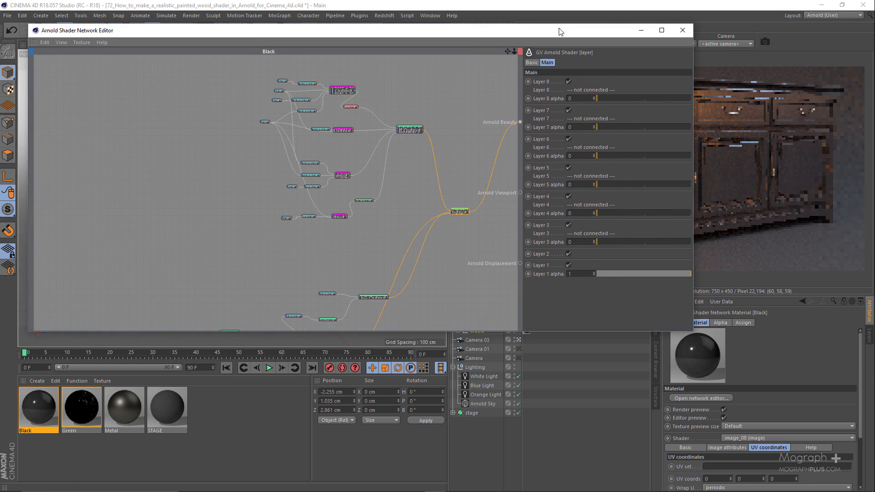
double_click(560, 31)
middle_click_drag(379, 338, 349, 192)
scroll(380, 144, "up", 9)
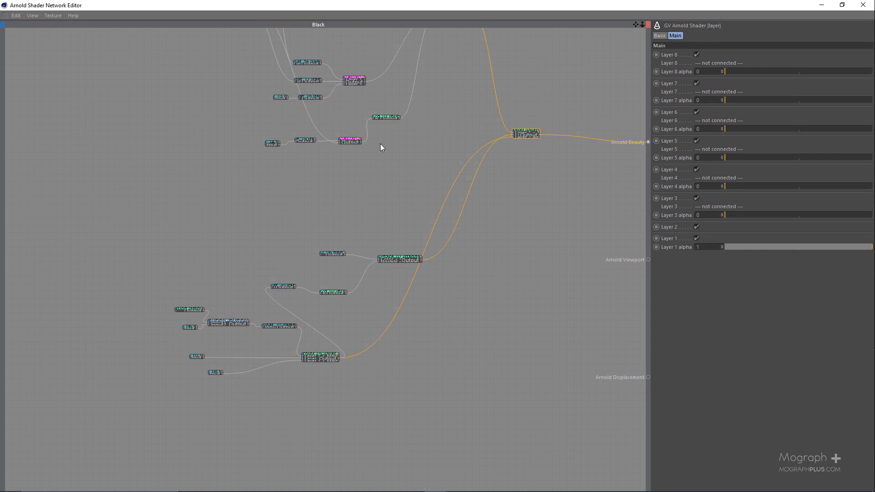
middle_click_drag(249, 135, 303, 353)
scroll(319, 92, "up", 5)
middle_click_drag(319, 92, 321, 208)
Preview the paint color by setting layer_color_06 as the Black material's beauty root.
left_click(439, 134)
left_click_drag(569, 2, 206, 197)
middle_click_drag(207, 201, 115, 268)
key("alt+w")
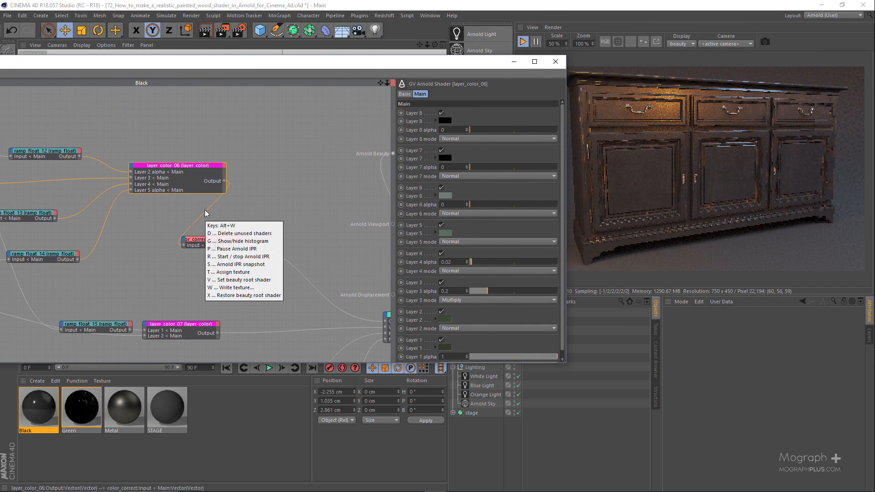
key("v")
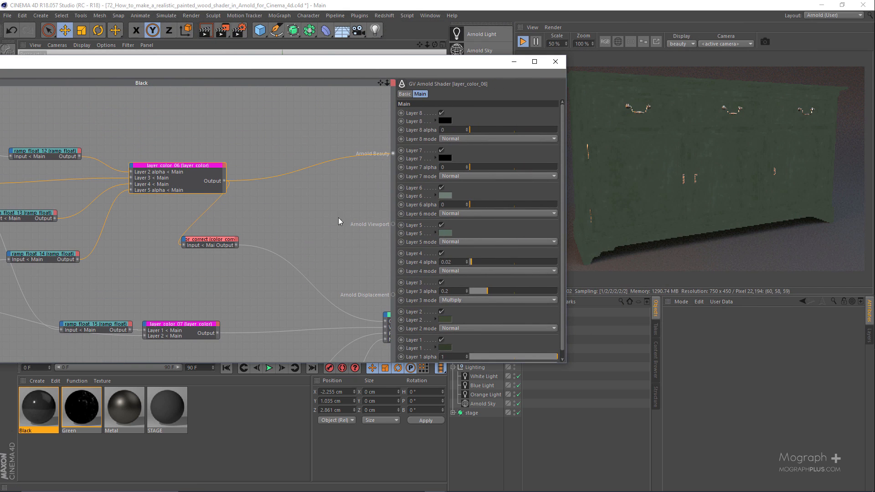
Move the color_correct node clear of layer_color_06 and inspect its gamma and saturation settings and its base color connection.
middle_click_drag(367, 257, 294, 216)
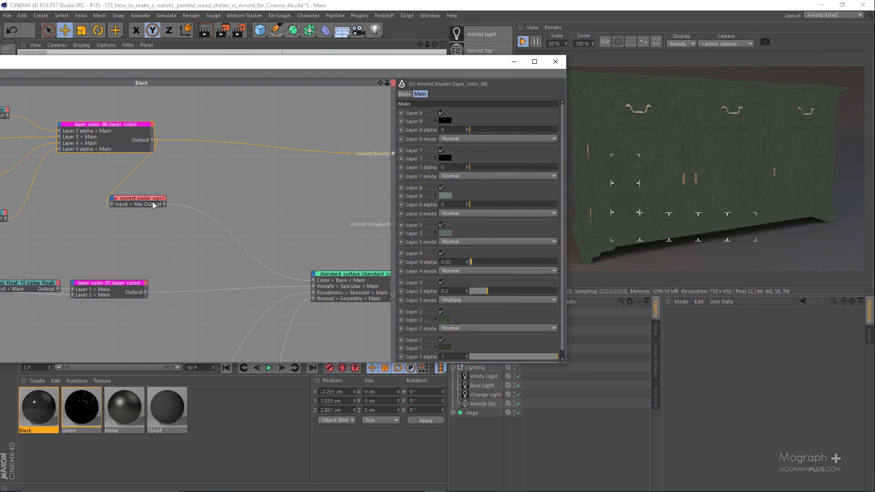
left_click_drag(150, 201, 226, 212)
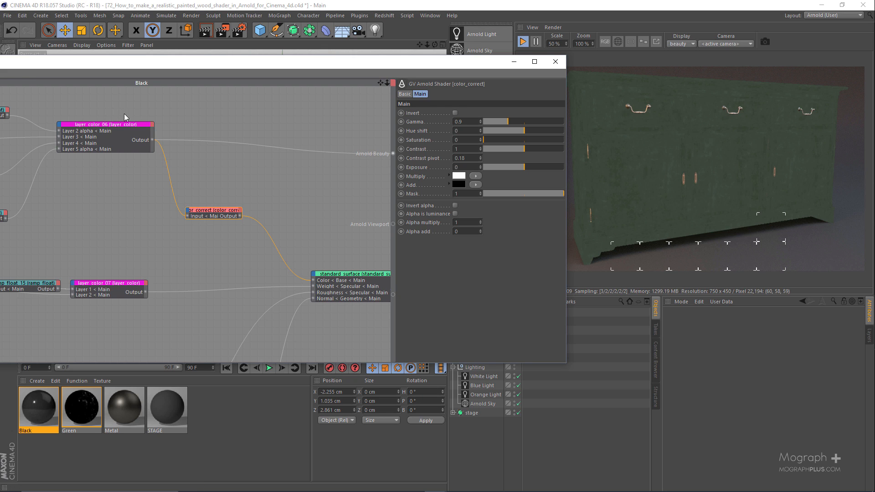
scroll(196, 228, "up", 2)
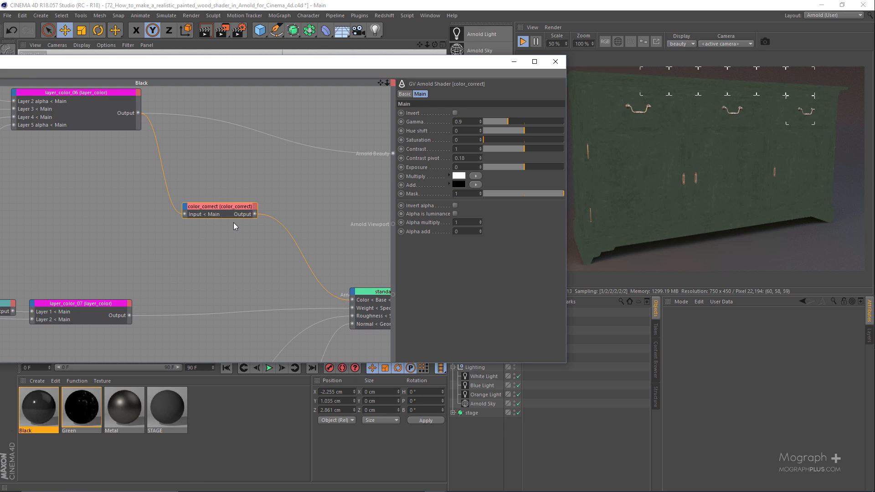
middle_click_drag(327, 283, 271, 259, "alt")
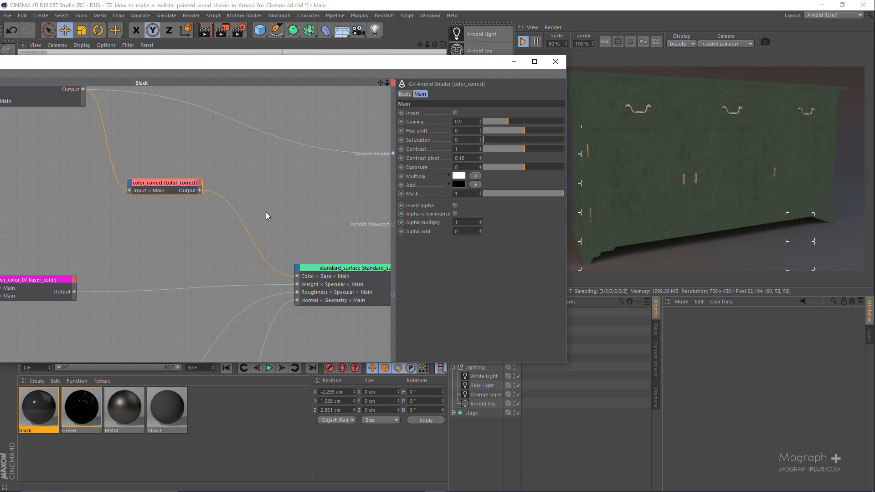
Preview the desaturated paint color by setting the color_correct node as the beauty root.
right_click(158, 223)
key("Escape")
key("v")
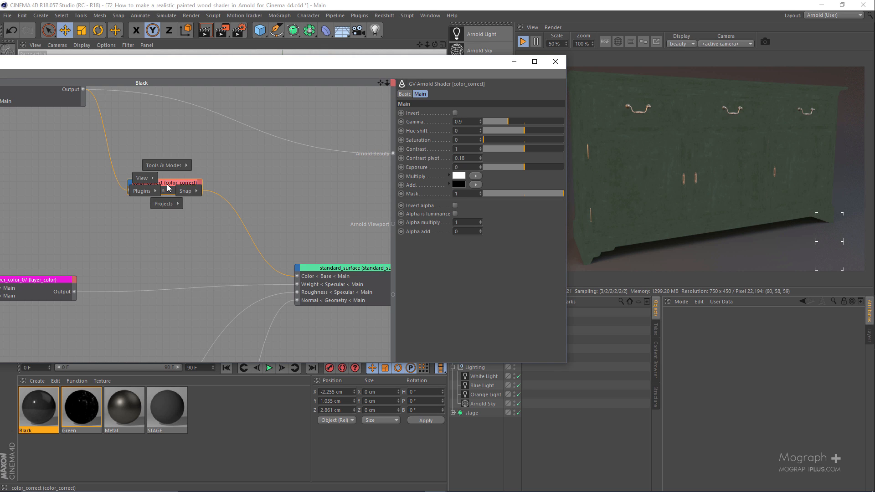
key("Escape")
key("alt+w")
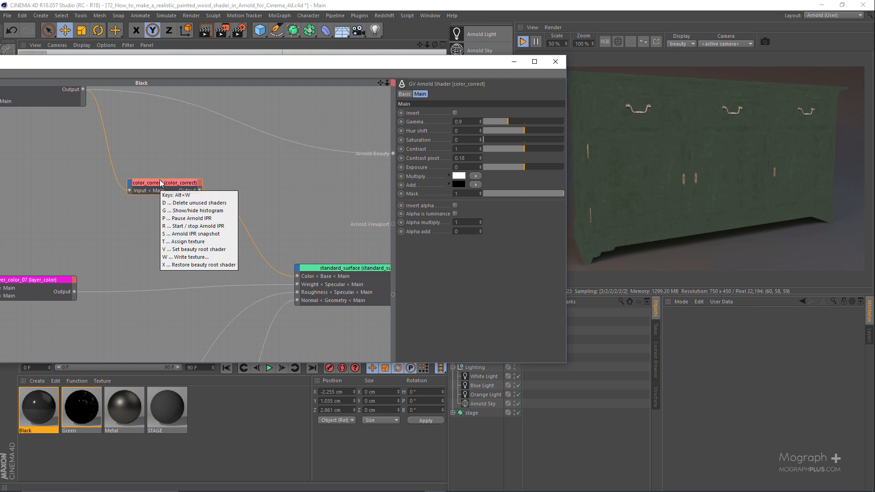
key("t")
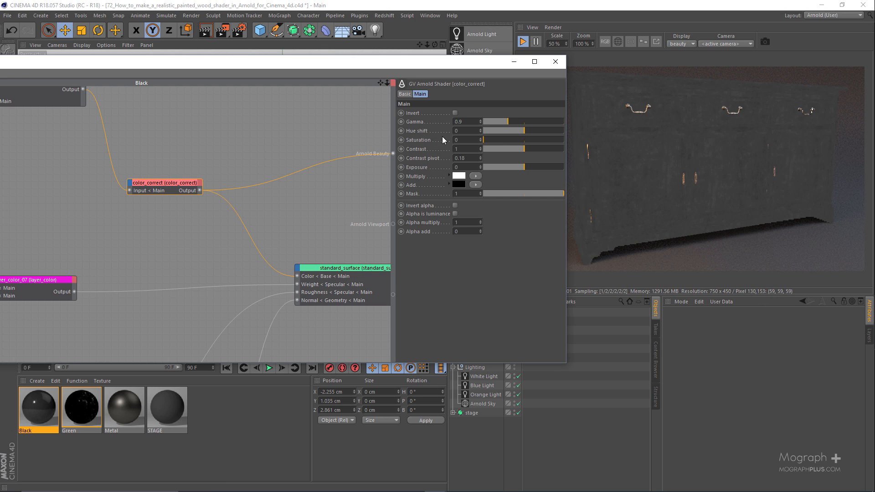
Test a gamma of 0.81 on the color_correct node and set it back to 0.9.
left_click_drag(513, 141, 505, 122)
left_click(472, 123)
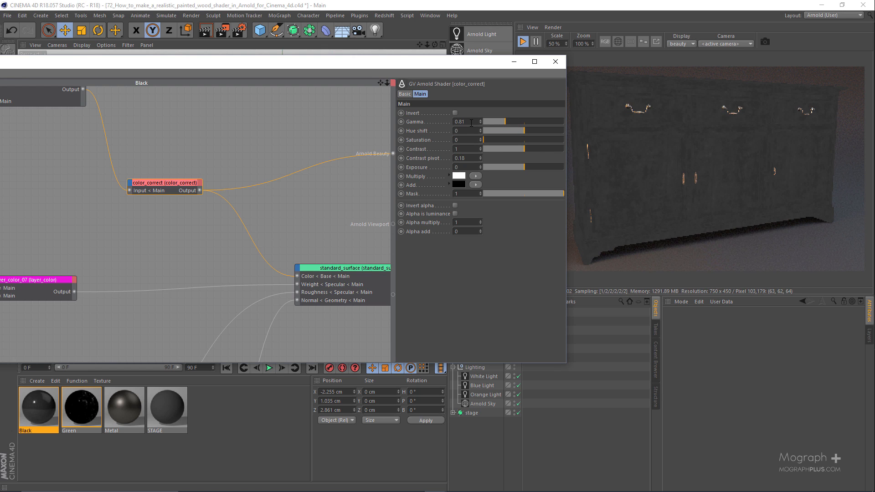
key("BackSpace")
key("BackSpace")
type("9")
key("Return")
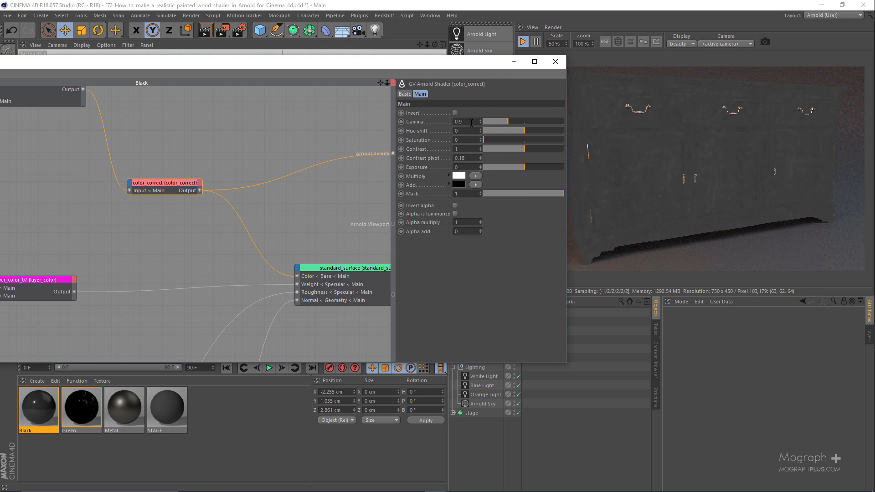
Set the final layer node as the Black material's beauty root to render the complete shader.
scroll(149, 217, "down", 3)
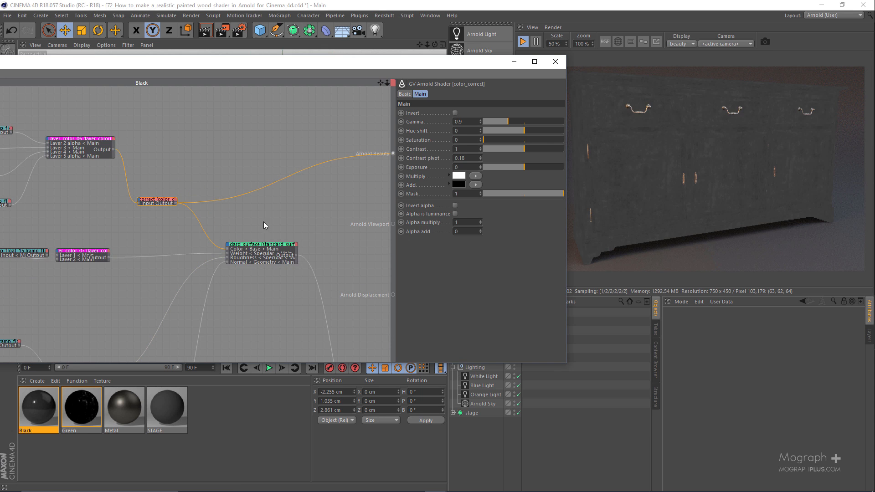
left_click(262, 249)
scroll(262, 286, "down", 5)
middle_click_drag(234, 299, 259, 182, "alt")
left_click(333, 200)
right_click(338, 225)
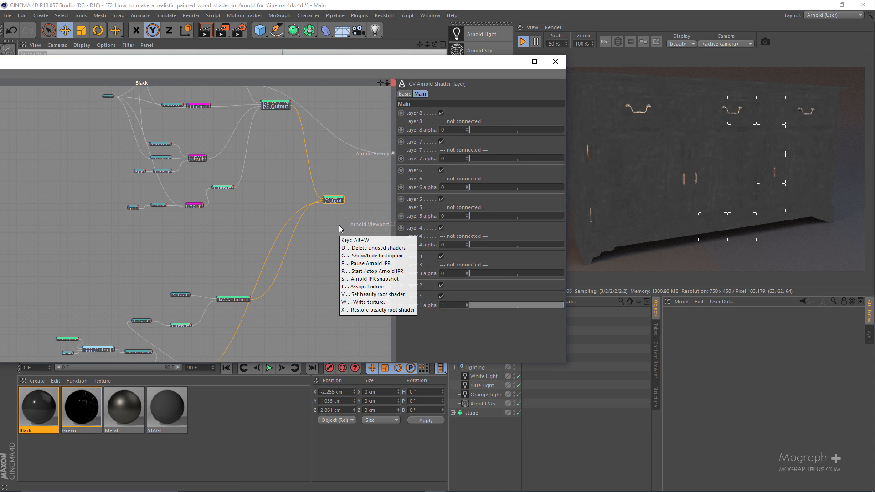
key("Escape")
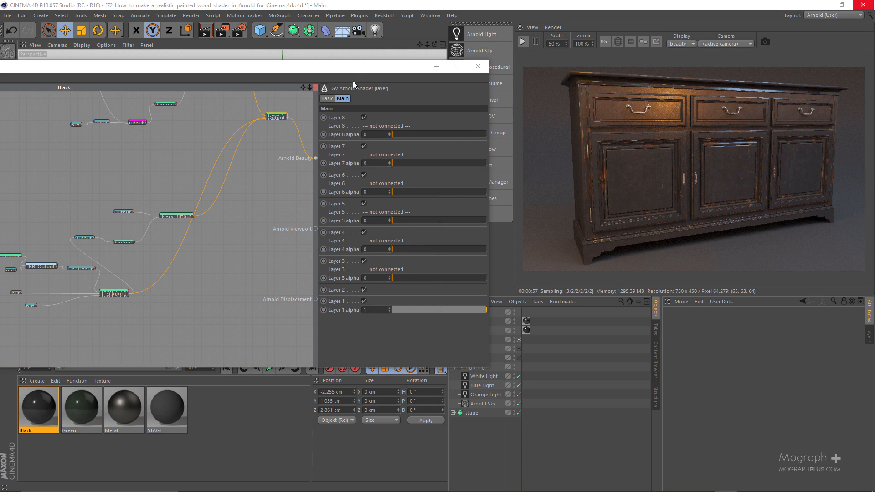
Reopen the Picture Viewer to show the finished black sideboard render.
left_click(430, 15)
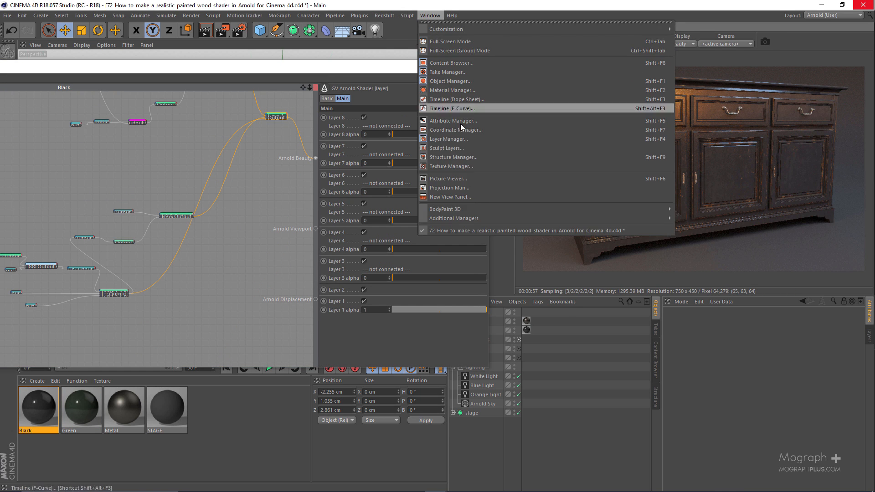
left_click(479, 178)
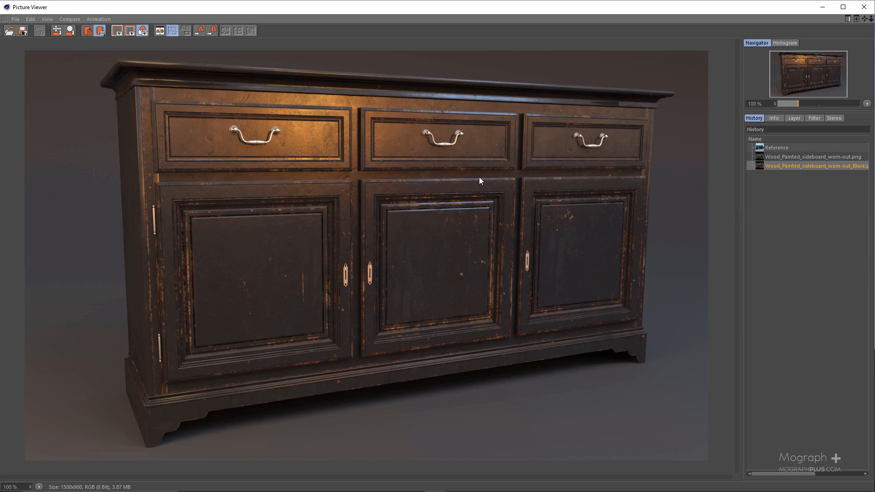